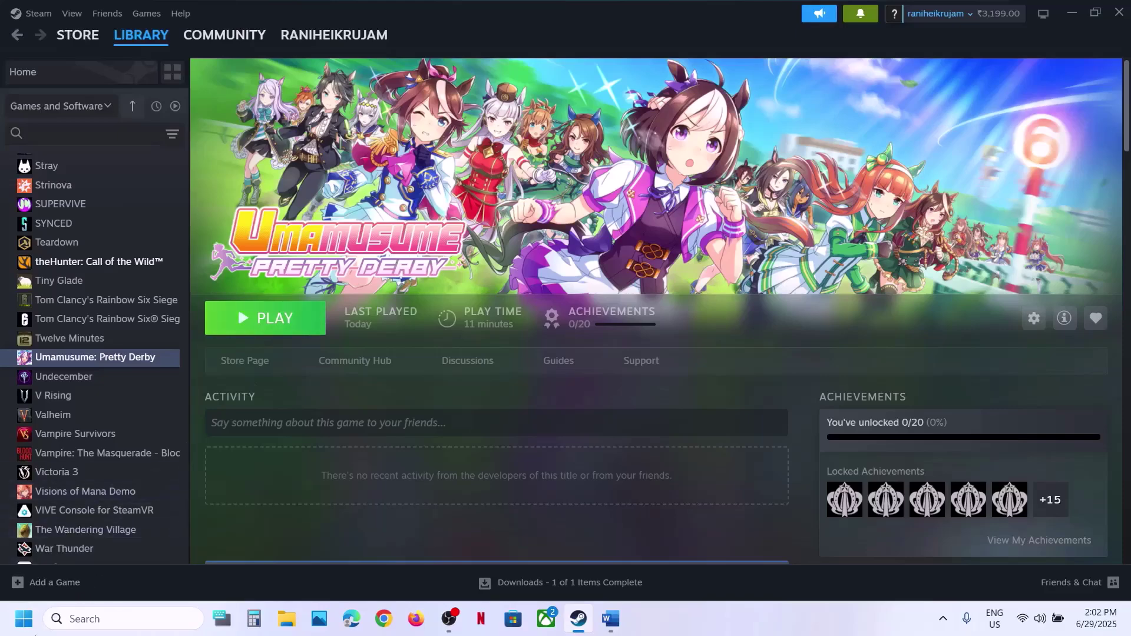
key("super")
left_click(427, 569)
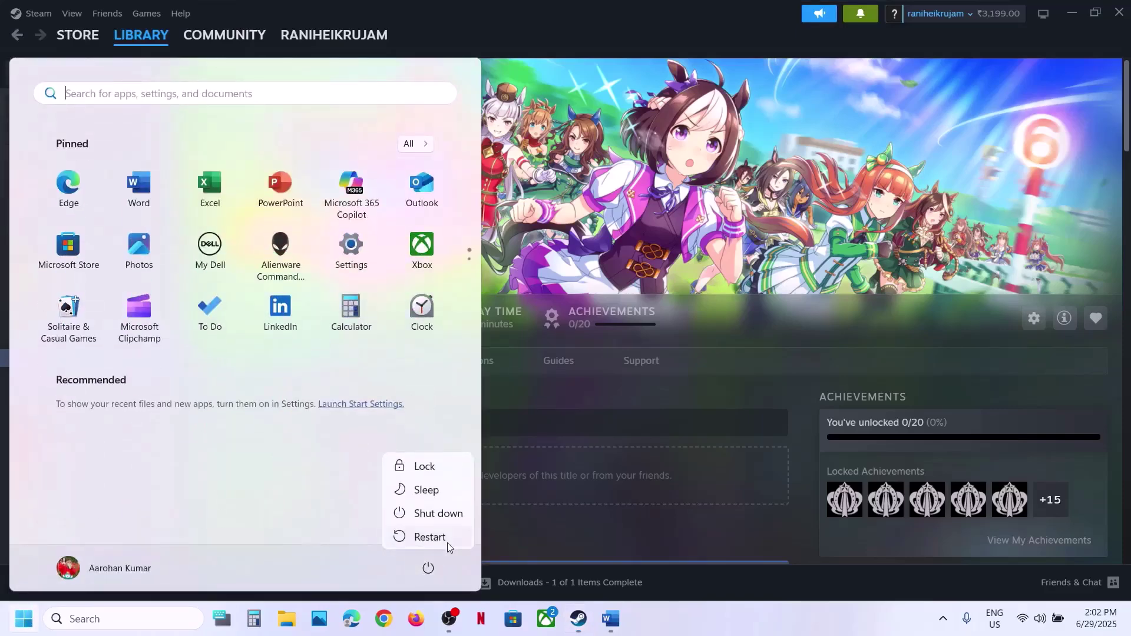
left_click(608, 351)
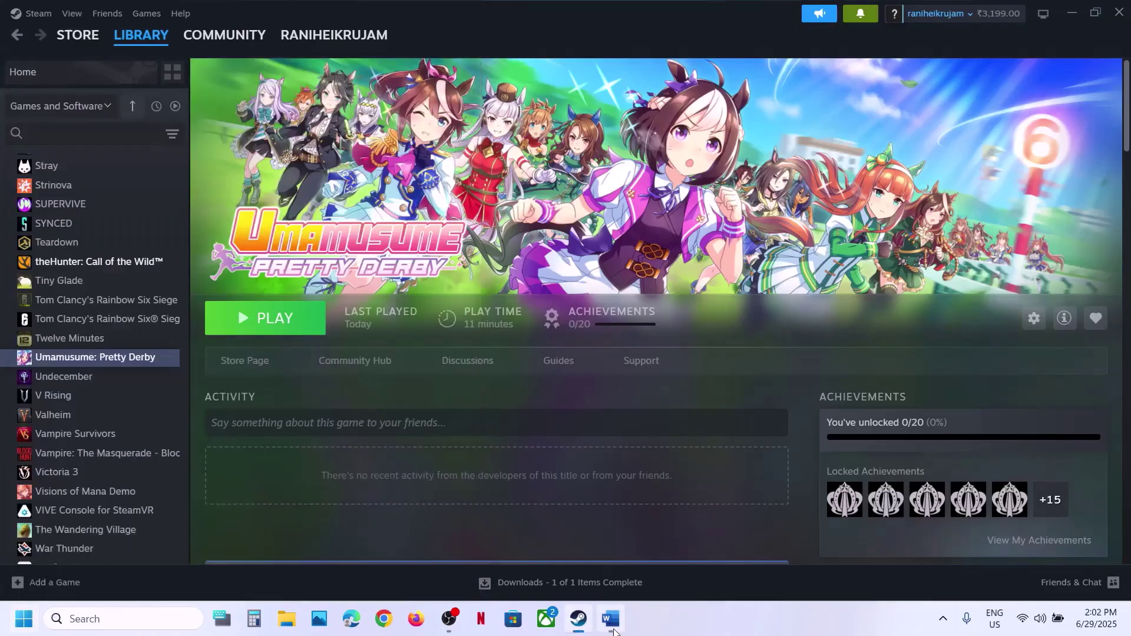
Switch to the Step 2 document in Word and read the instructions on backing up and renaming the Umamusume folder
left_click(611, 620)
scroll(369, 313, "down", 3)
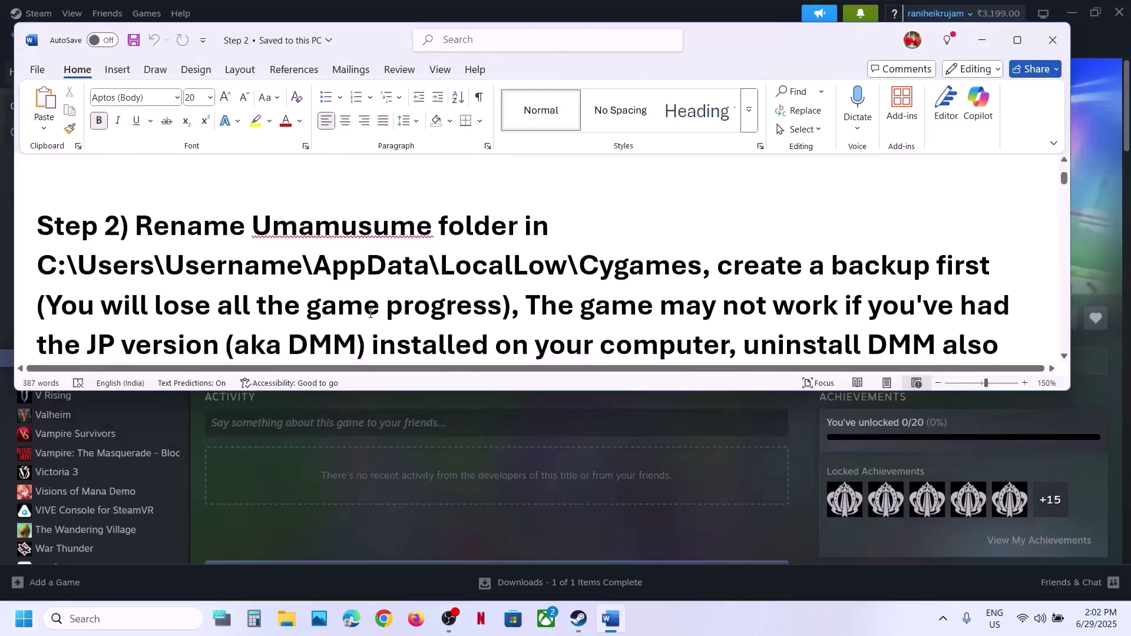
left_click_drag(139, 224, 692, 285)
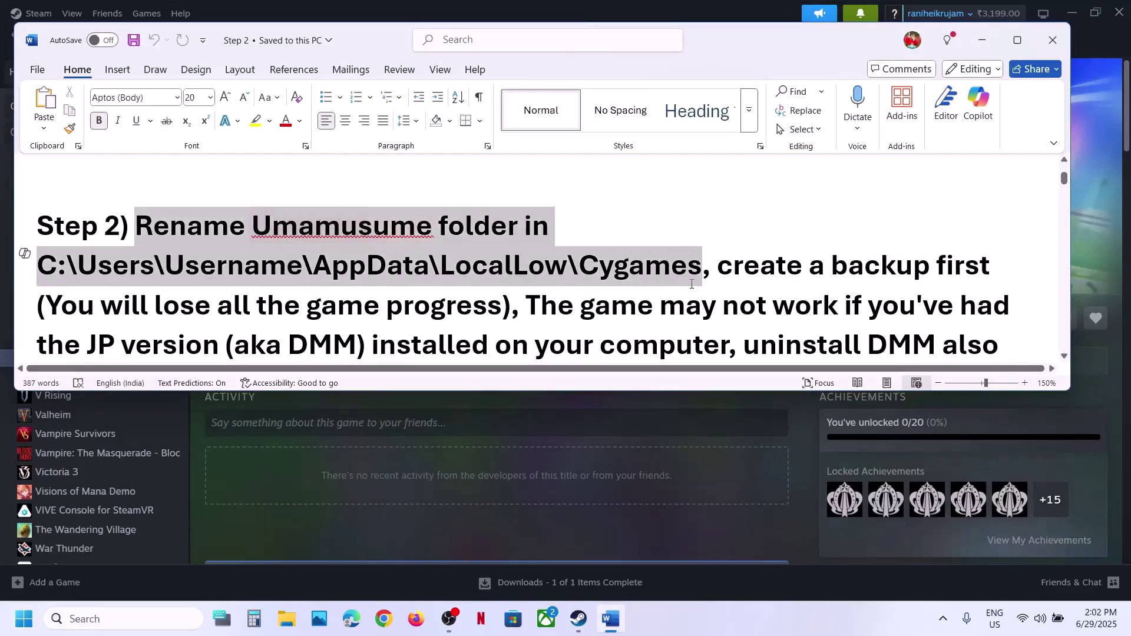
scroll(693, 285, "down", 1)
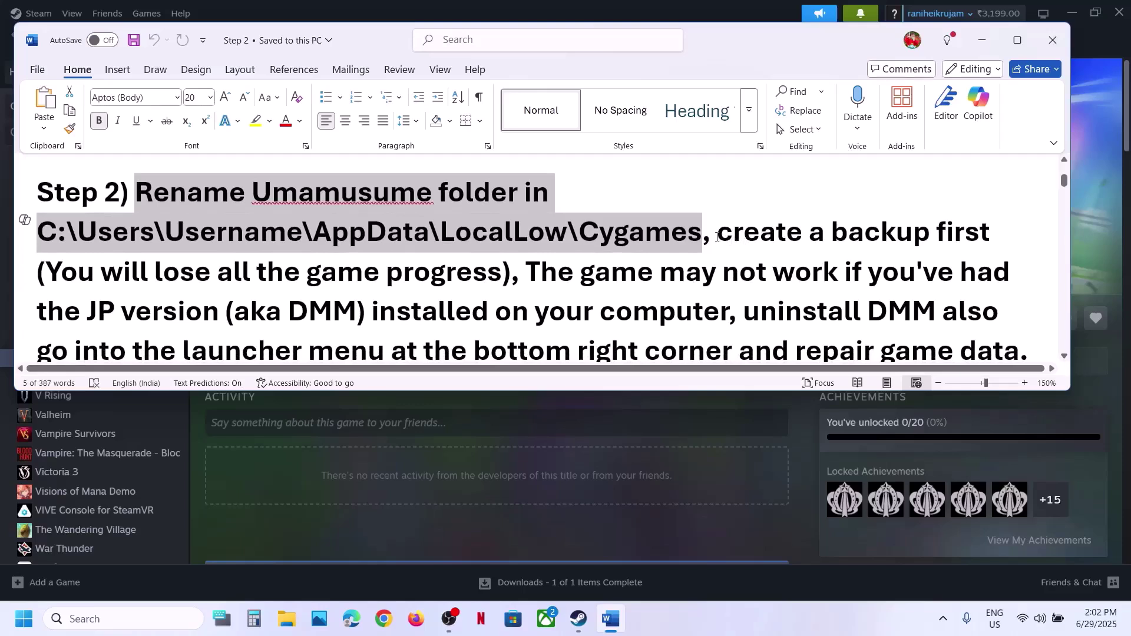
left_click_drag(718, 237, 830, 236)
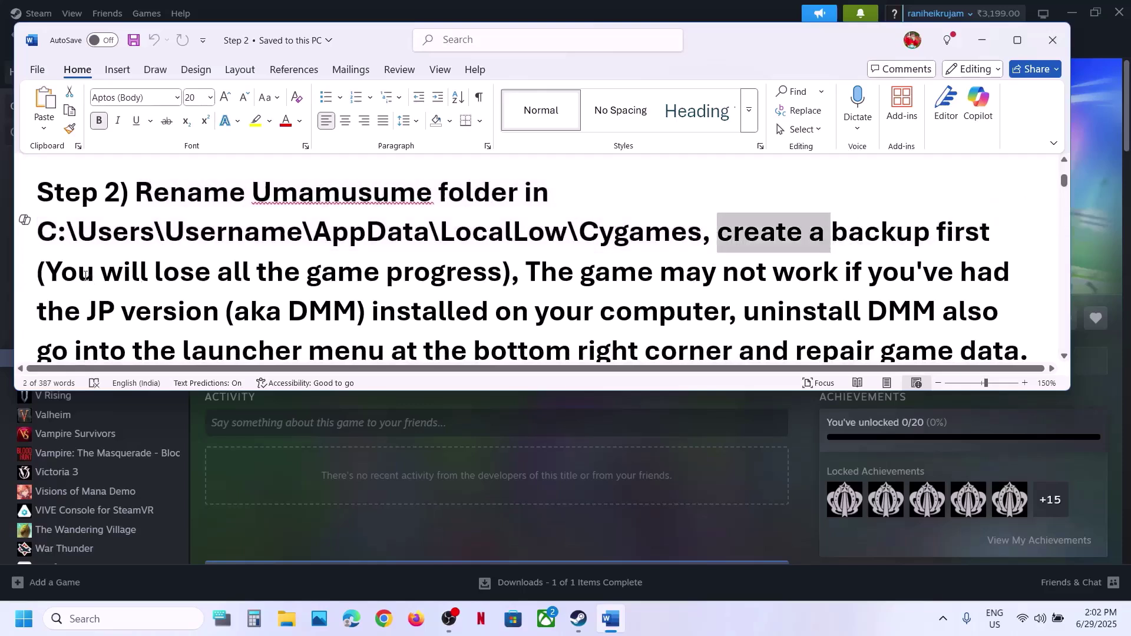
left_click_drag(85, 275, 481, 268)
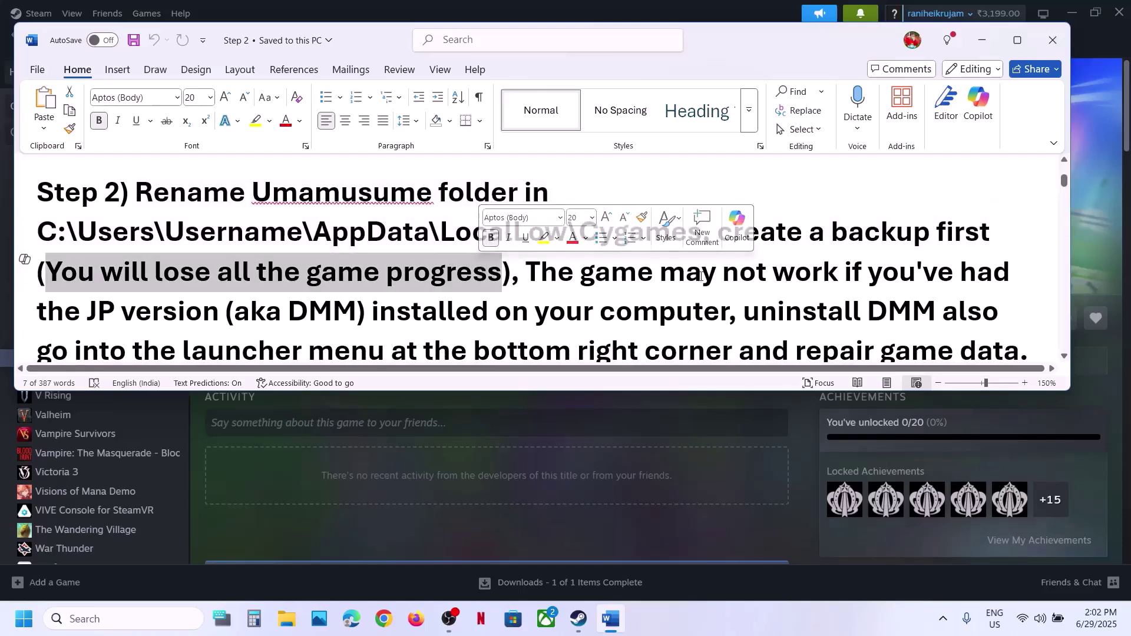
left_click(490, 217)
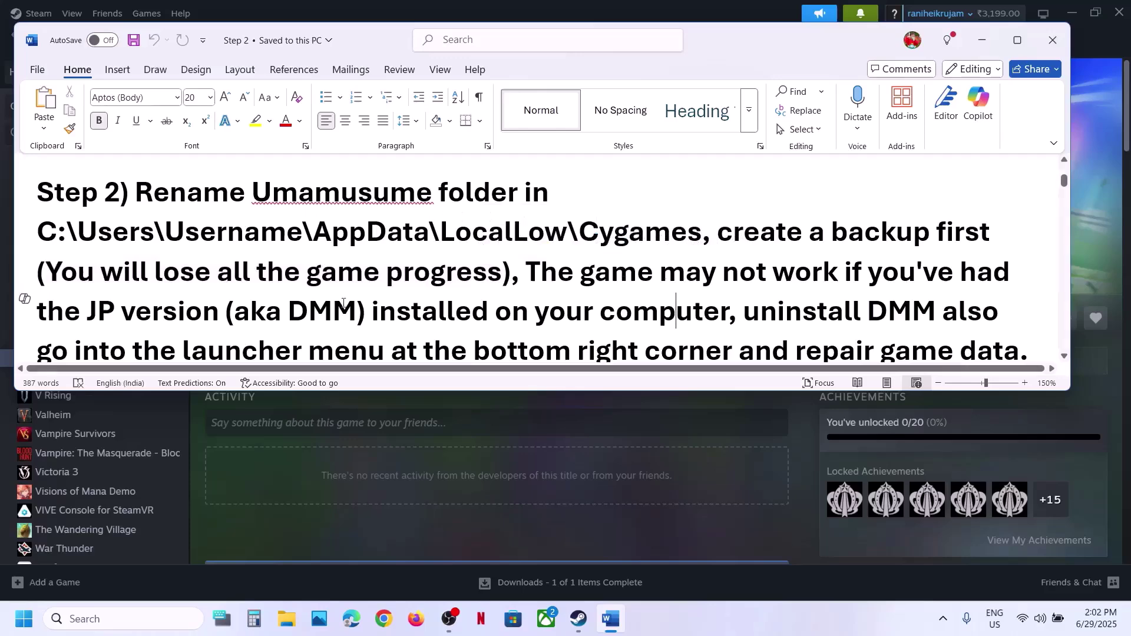
Open File Explorer and go to the Test user folder in C:\Users
left_click(277, 609)
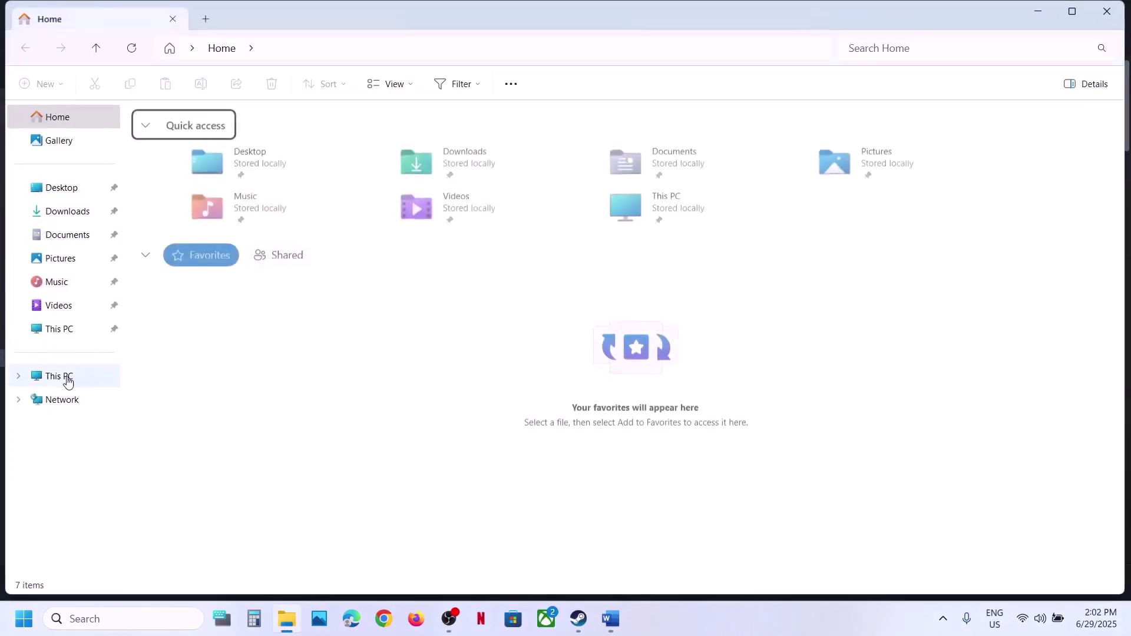
left_click(68, 382)
double_click(250, 141)
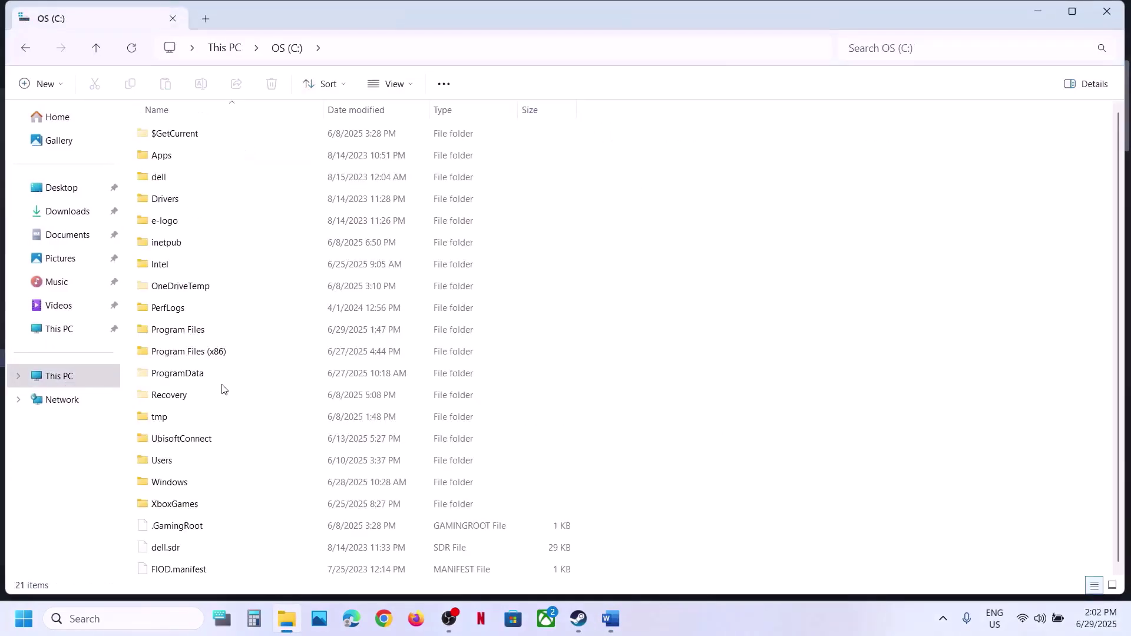
left_click(190, 464)
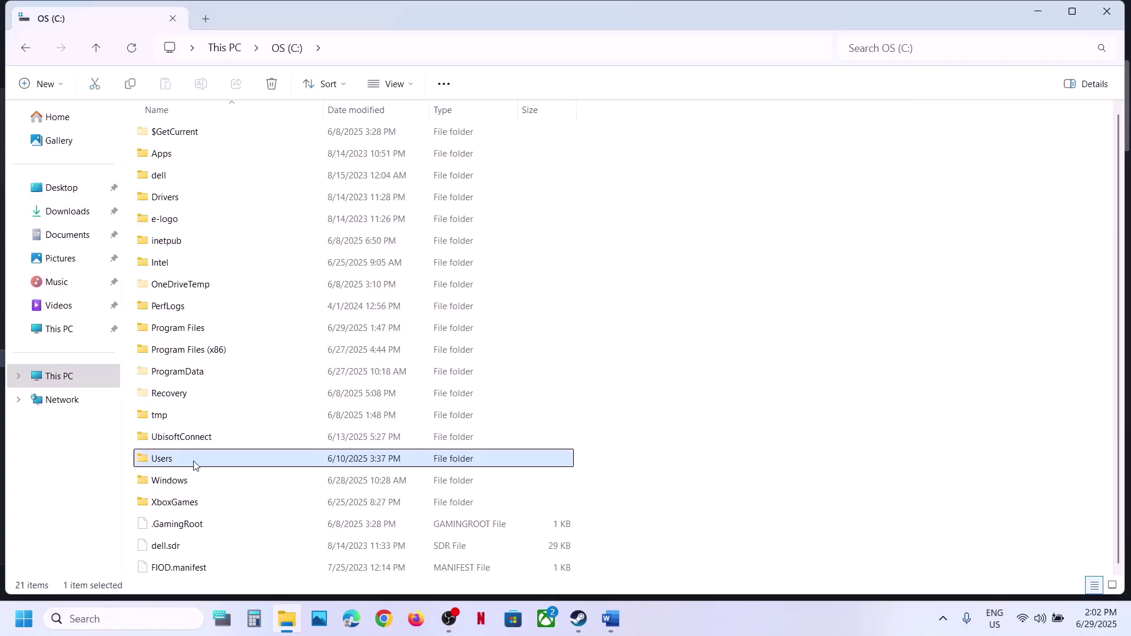
double_click(194, 465)
double_click(170, 137)
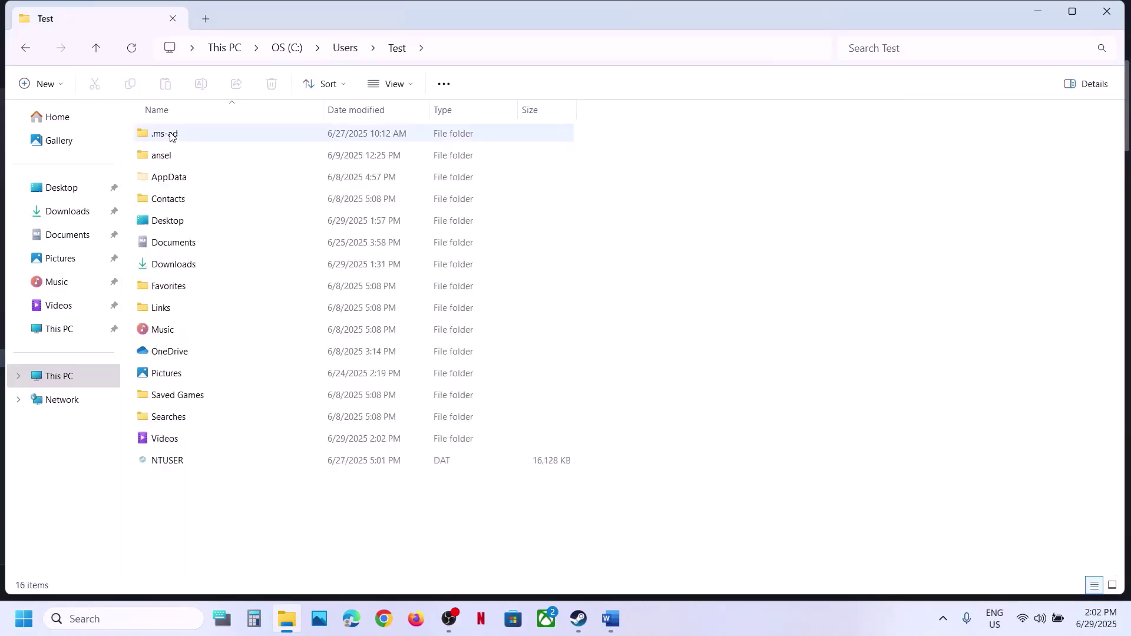
Check whether hidden items are set to be shown, so that the AppData folder is listed
left_click(199, 180)
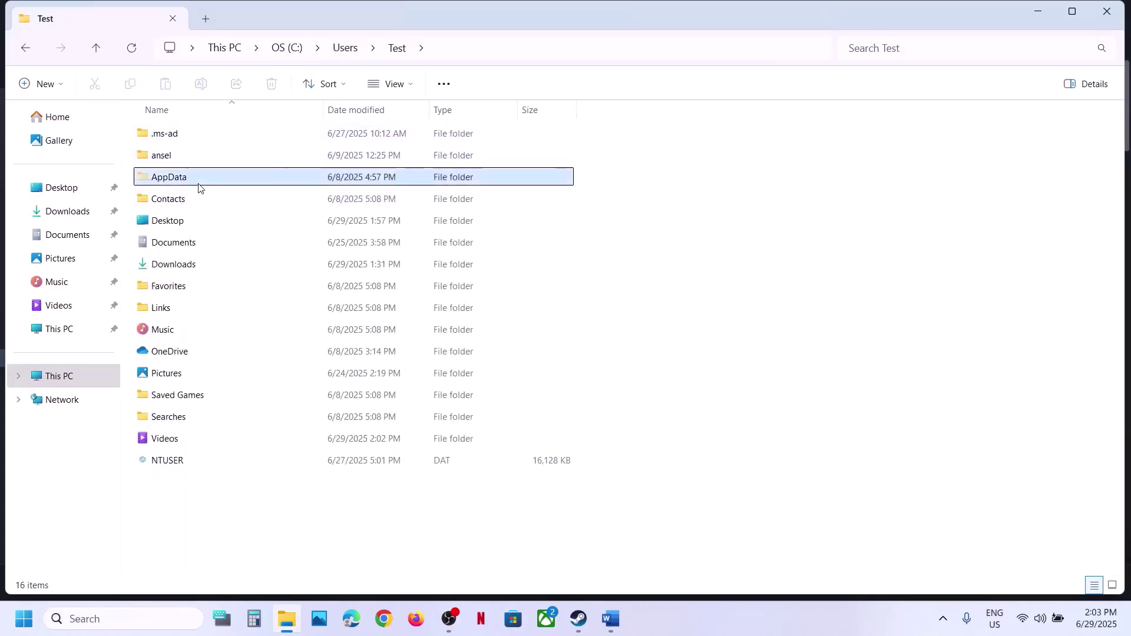
left_click(410, 87)
mouse_move(397, 361)
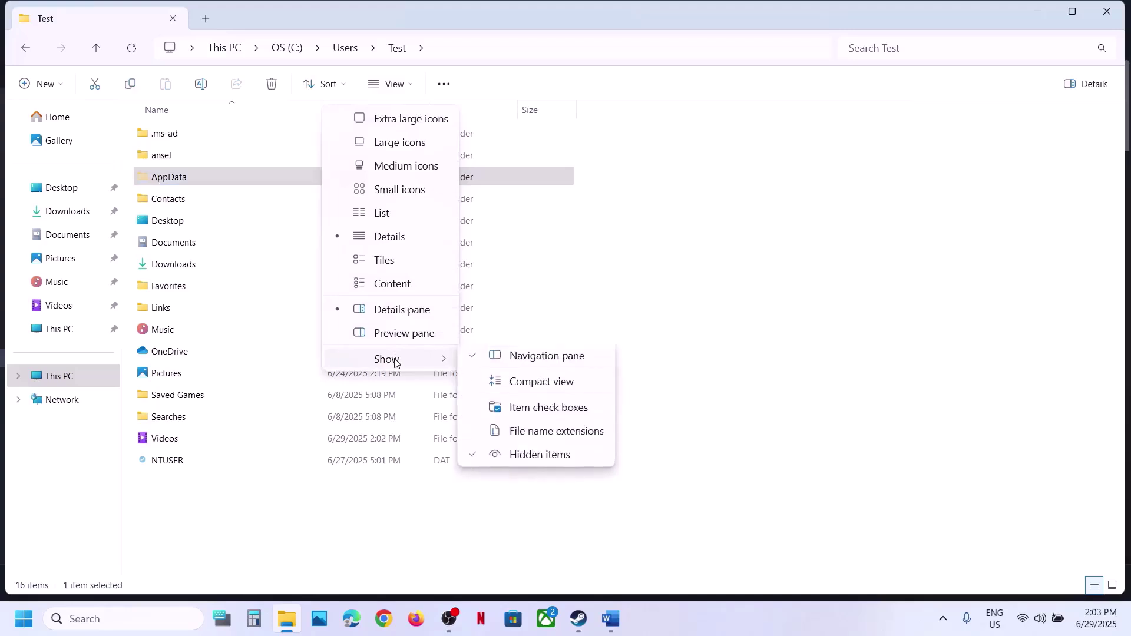
left_click(203, 182)
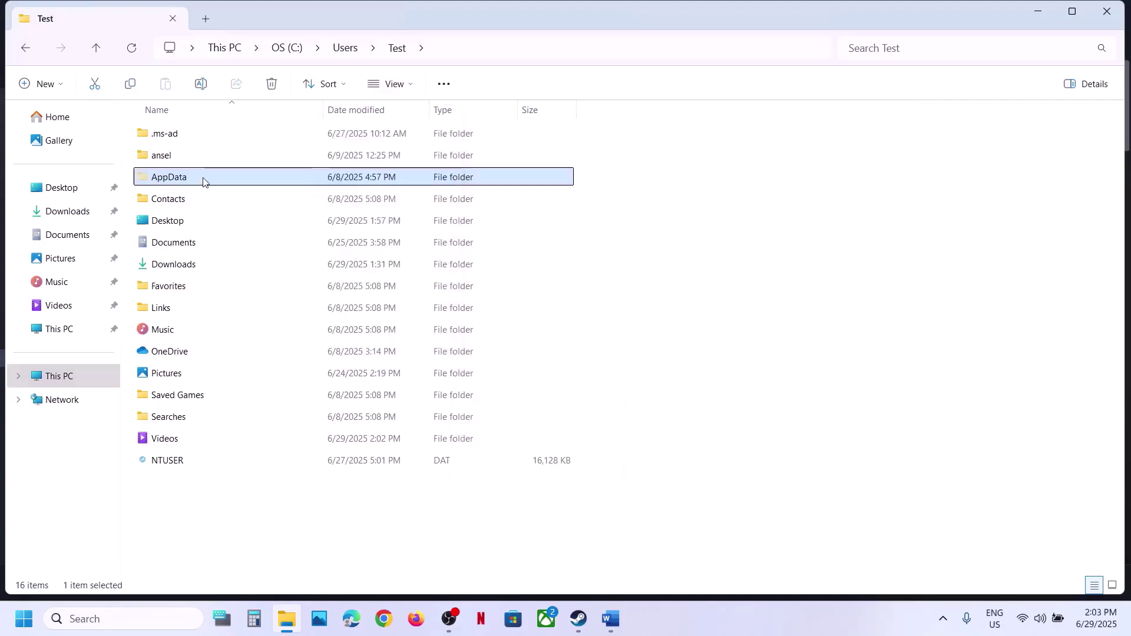
Open the Cygames folder inside AppData\LocalLow
double_click(203, 182)
double_click(190, 160)
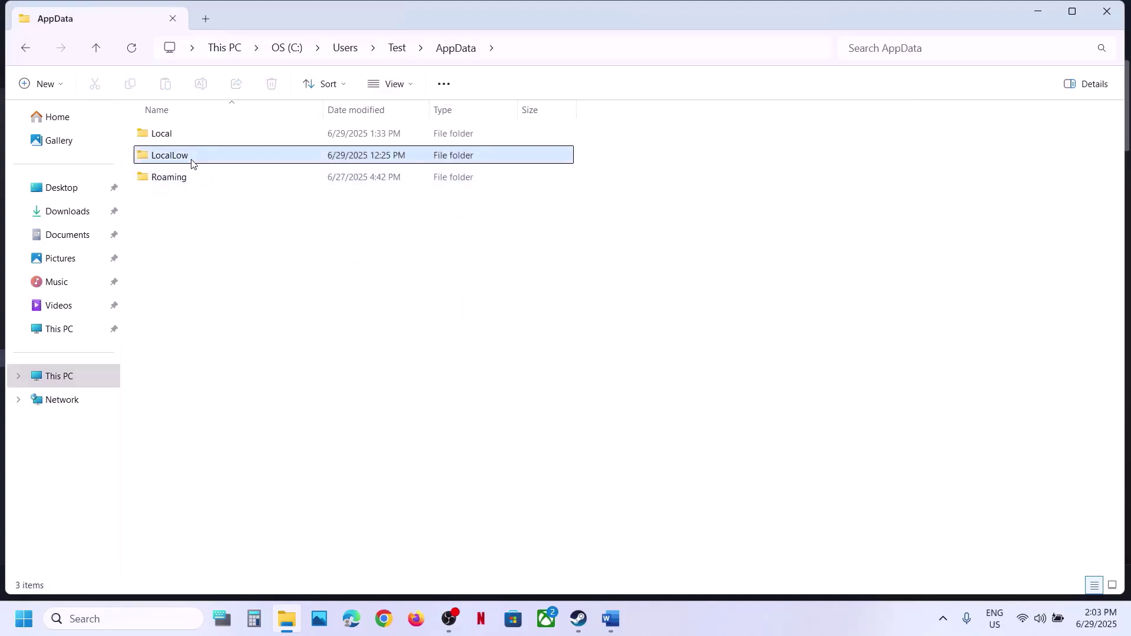
left_click(183, 313)
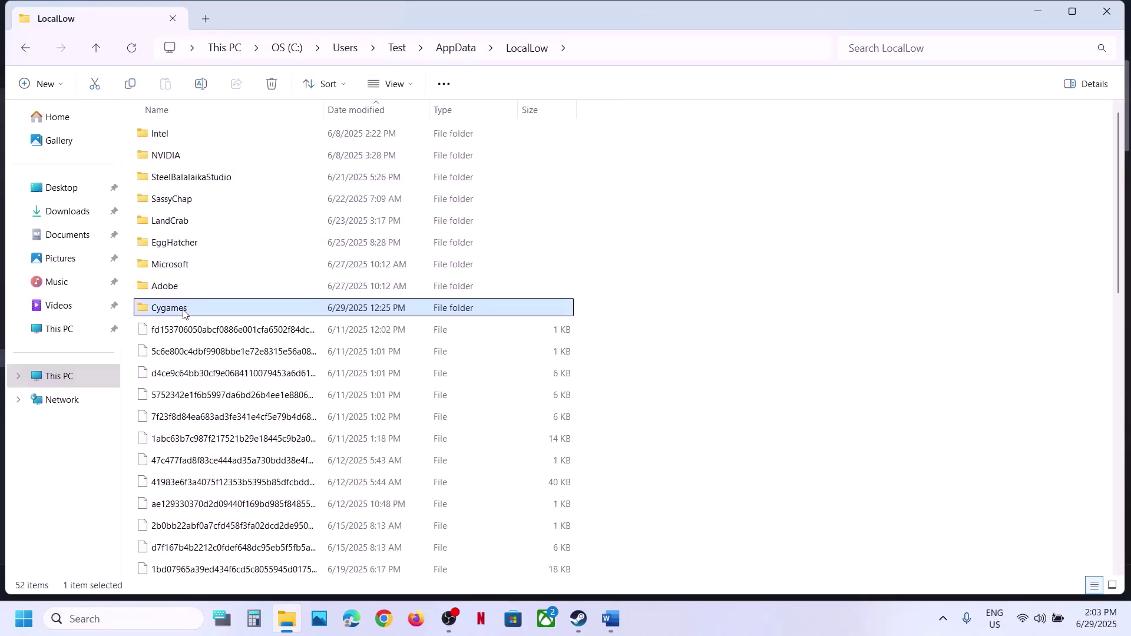
double_click(196, 310)
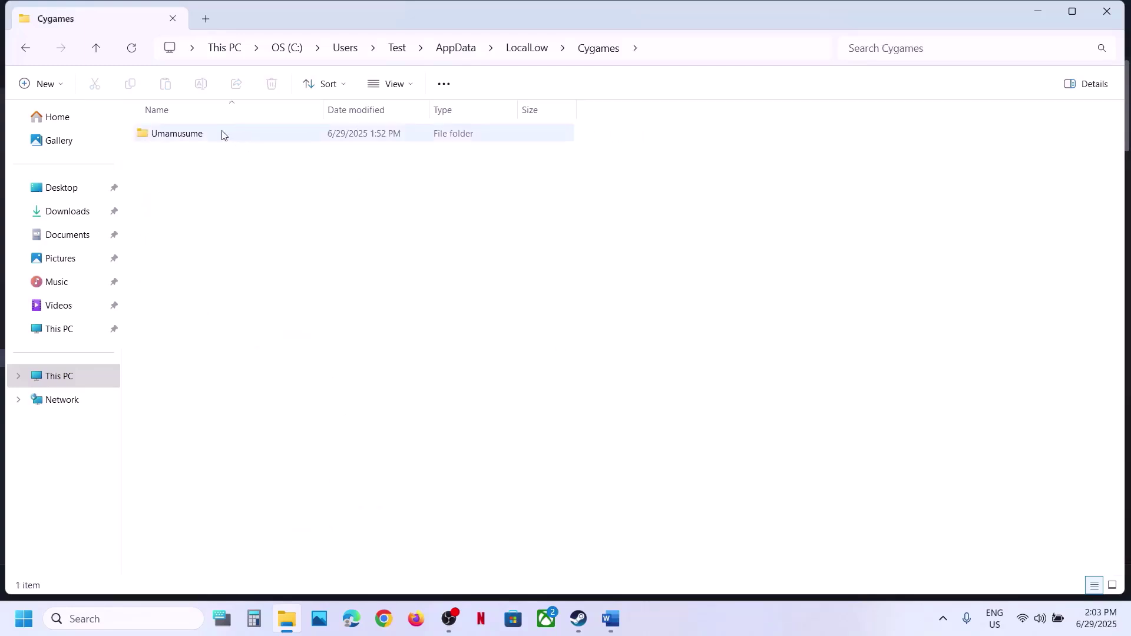
Copy the Umamusume folder to the desktop as a backup and move the copy to the middle of the desktop
left_click(194, 135)
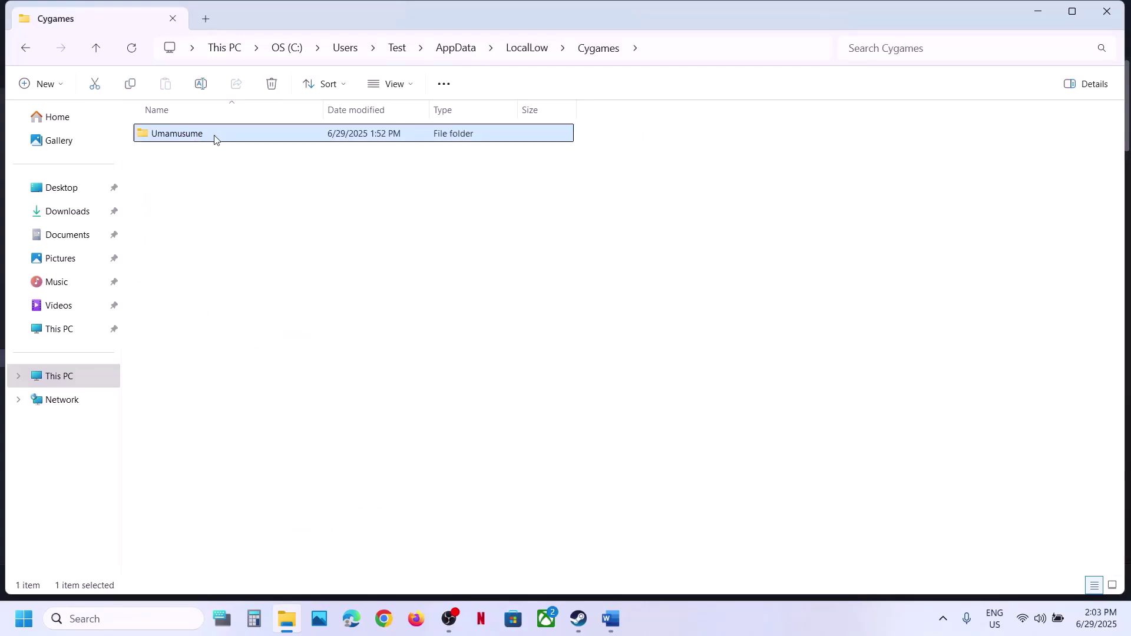
right_click(214, 139)
left_click(284, 154)
key("super+d")
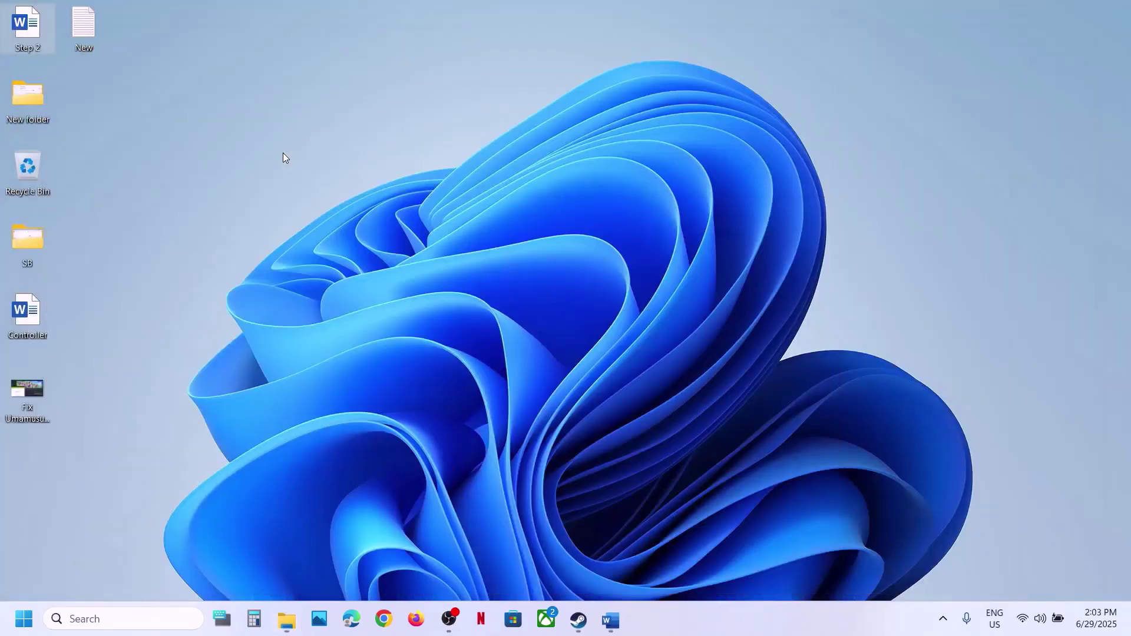
key("ctrl+v")
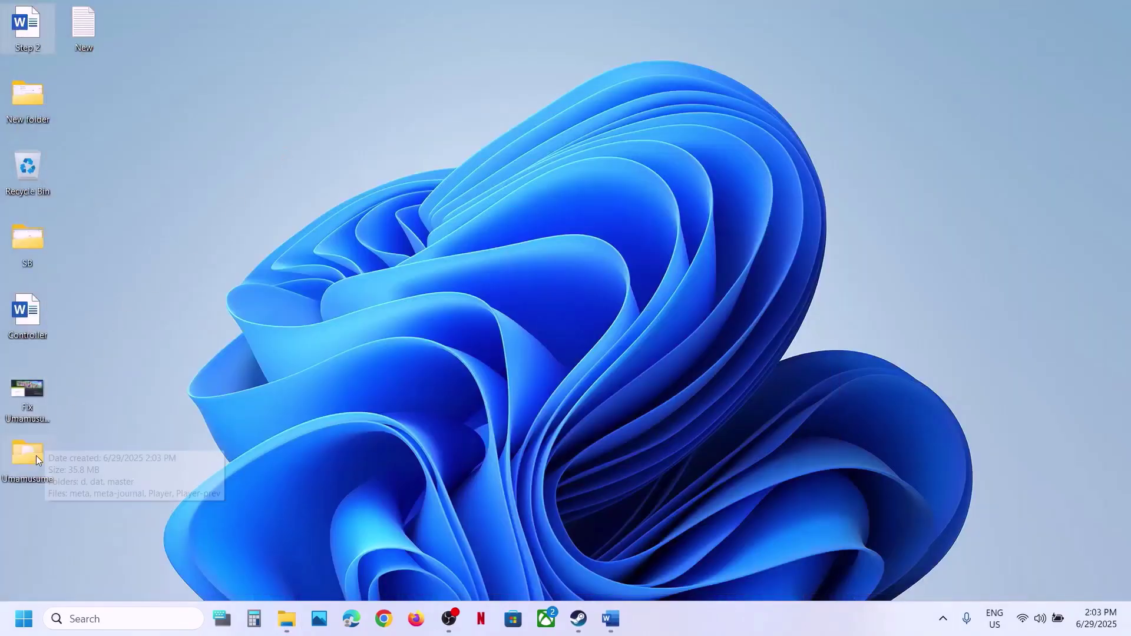
left_click_drag(34, 458, 486, 260)
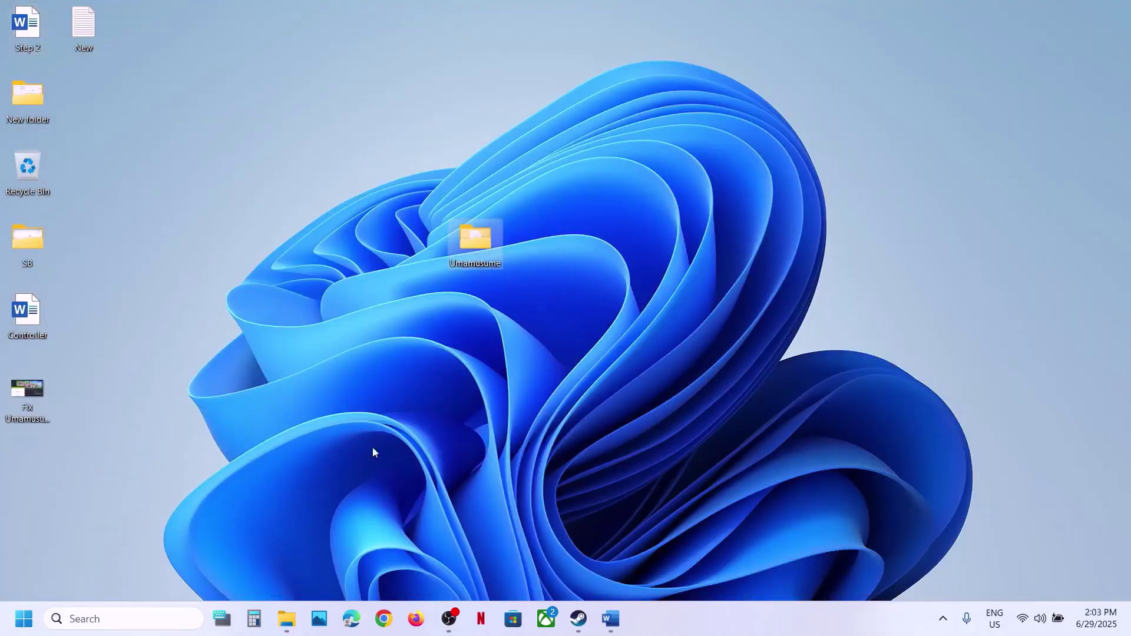
Return to the Cygames folder in File Explorer and rename the Umamusume folder to Umamusume.old
left_click(285, 620)
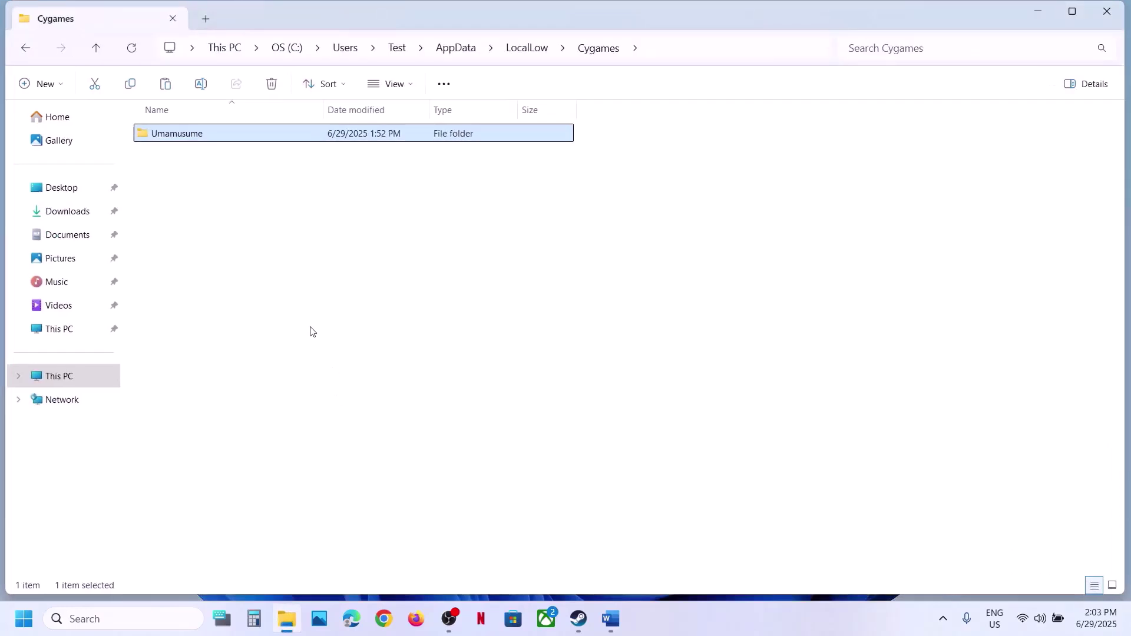
right_click(224, 136)
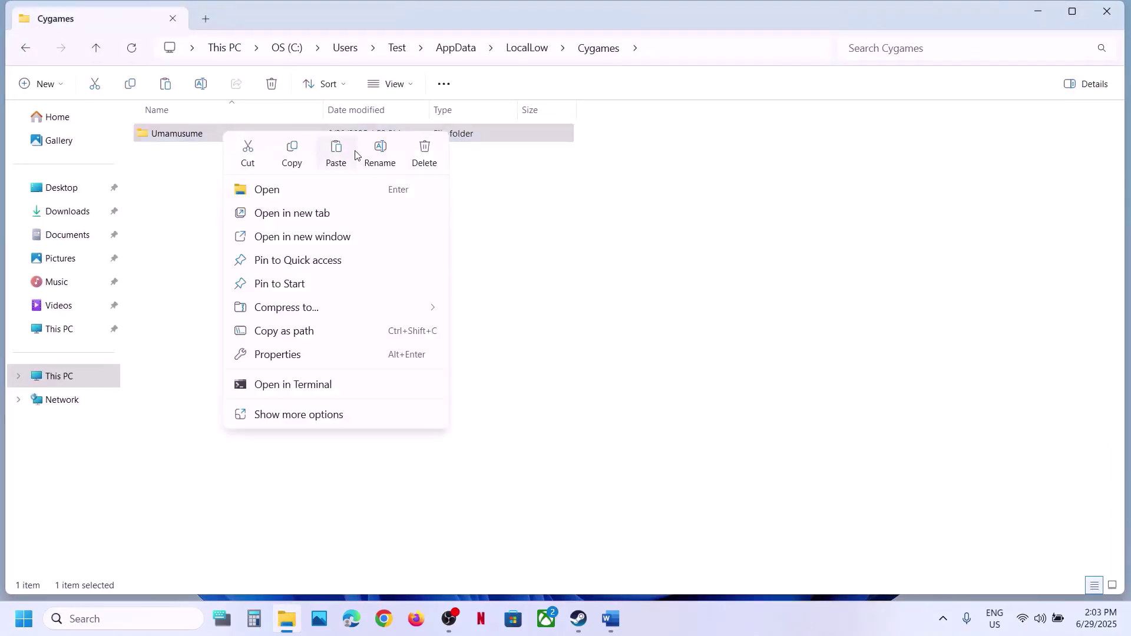
left_click(385, 153)
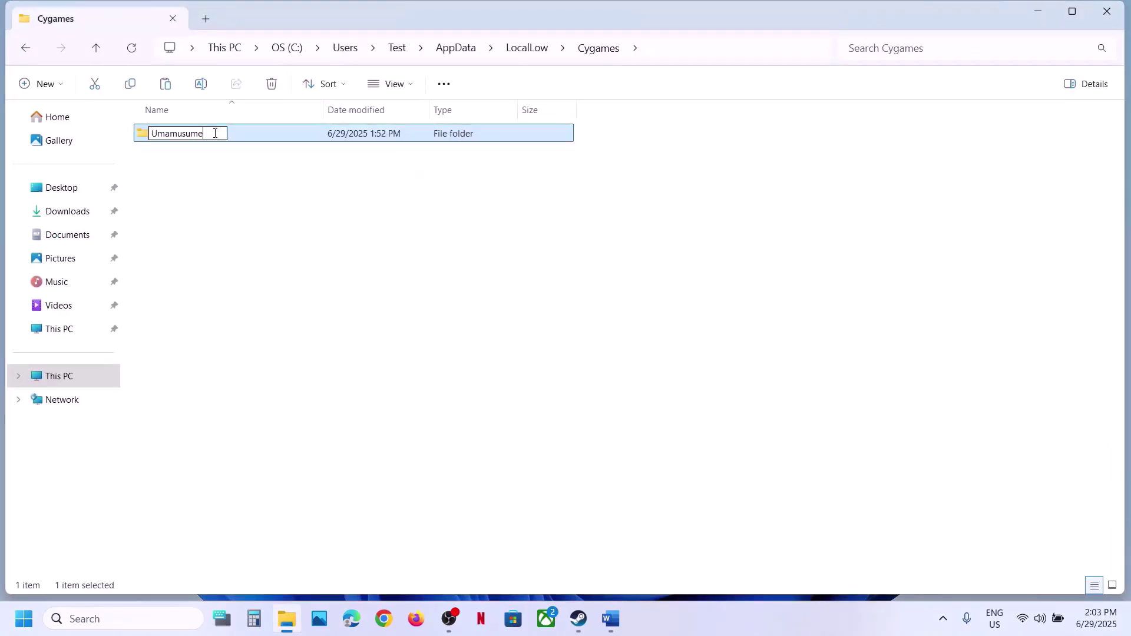
left_click(304, 216)
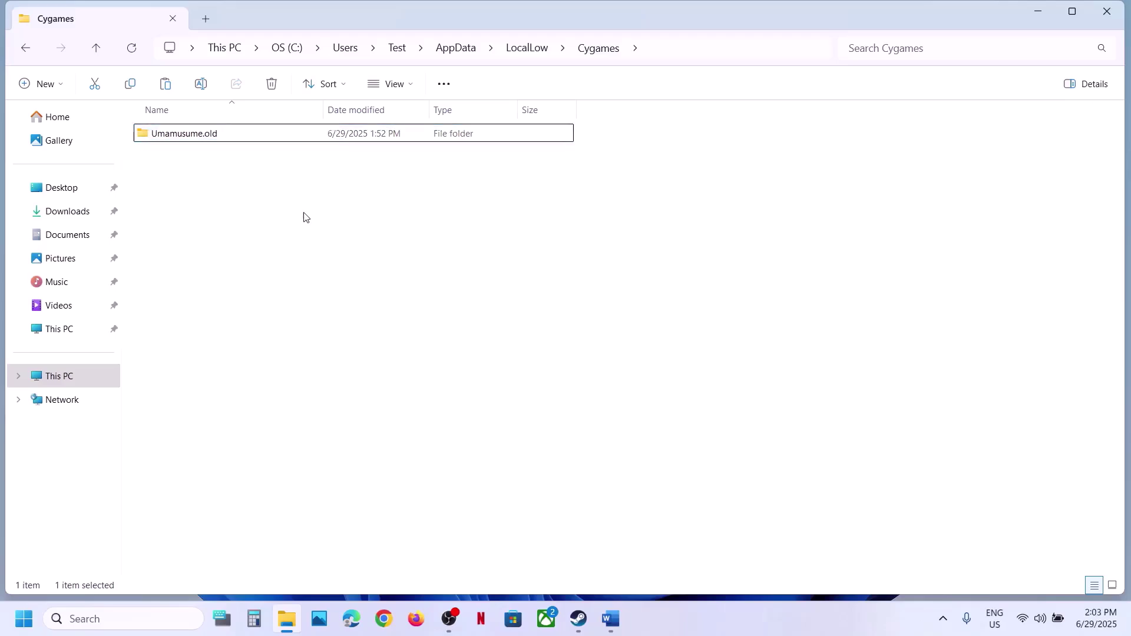
Switch to Word, maximize the Step 2 document, and read the advice on uninstalling DMM and repairing game data
left_click(613, 616)
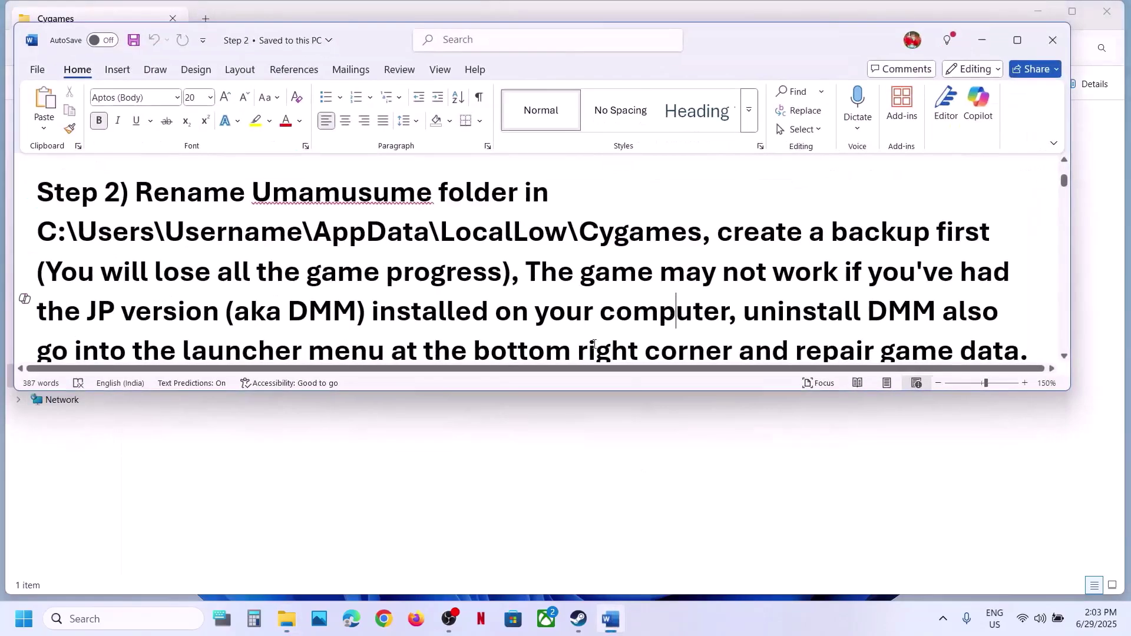
left_click(1030, 38)
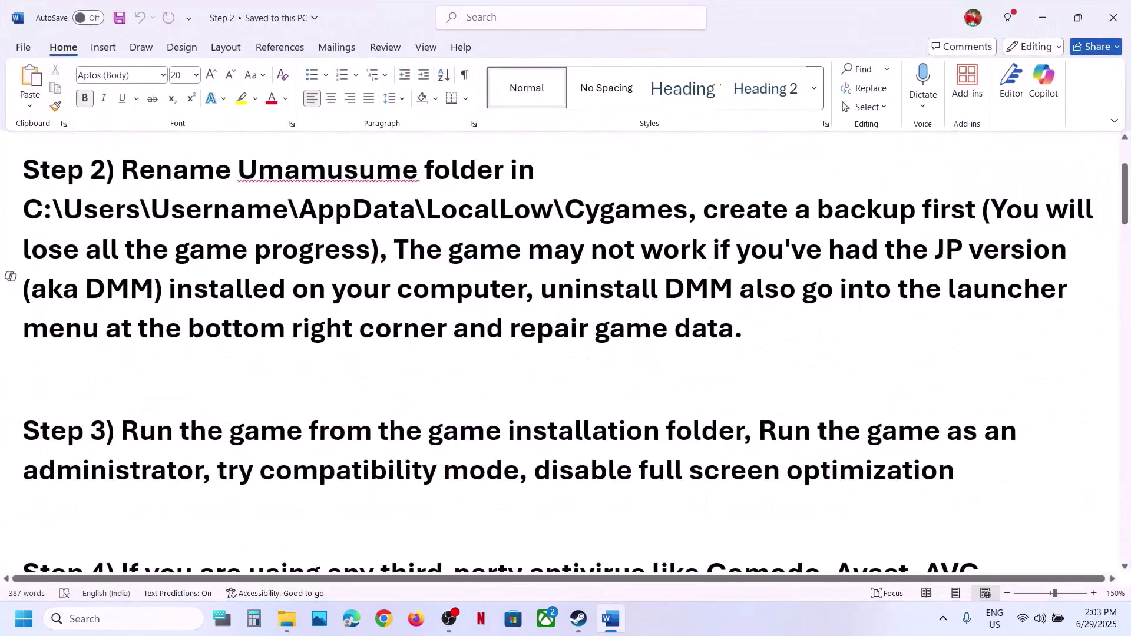
left_click_drag(410, 345, 736, 392)
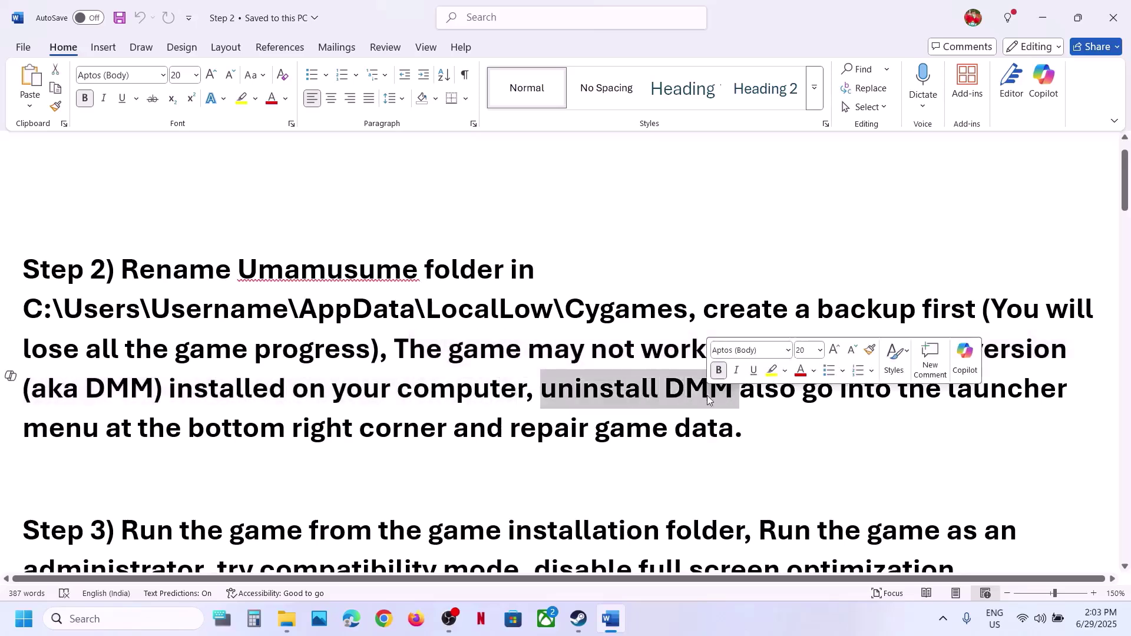
left_click_drag(798, 408, 738, 434)
left_click(699, 435)
Switch to Steam, launch Umamusume: Pretty Derby, and run Repair Data from the game's title screen
left_click(578, 618)
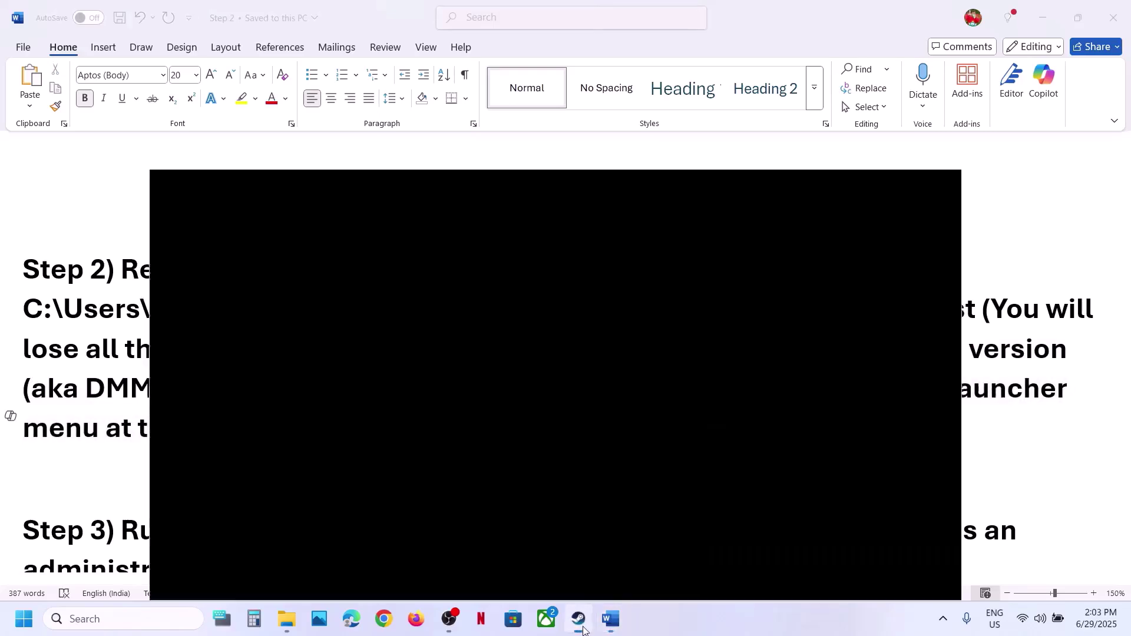
left_click(290, 329)
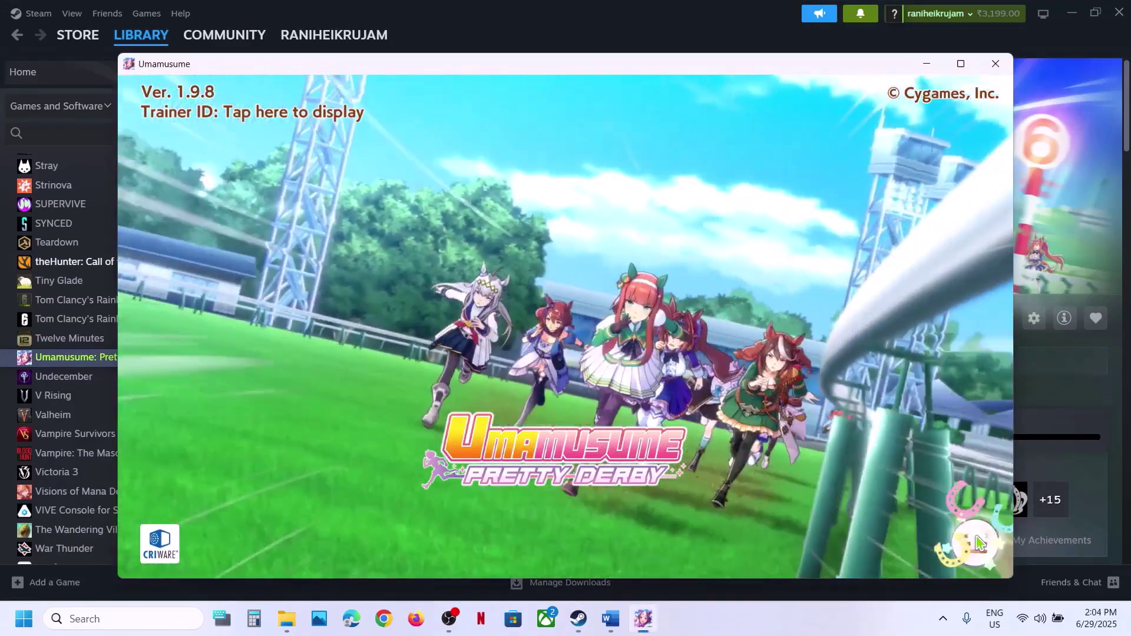
left_click(978, 542)
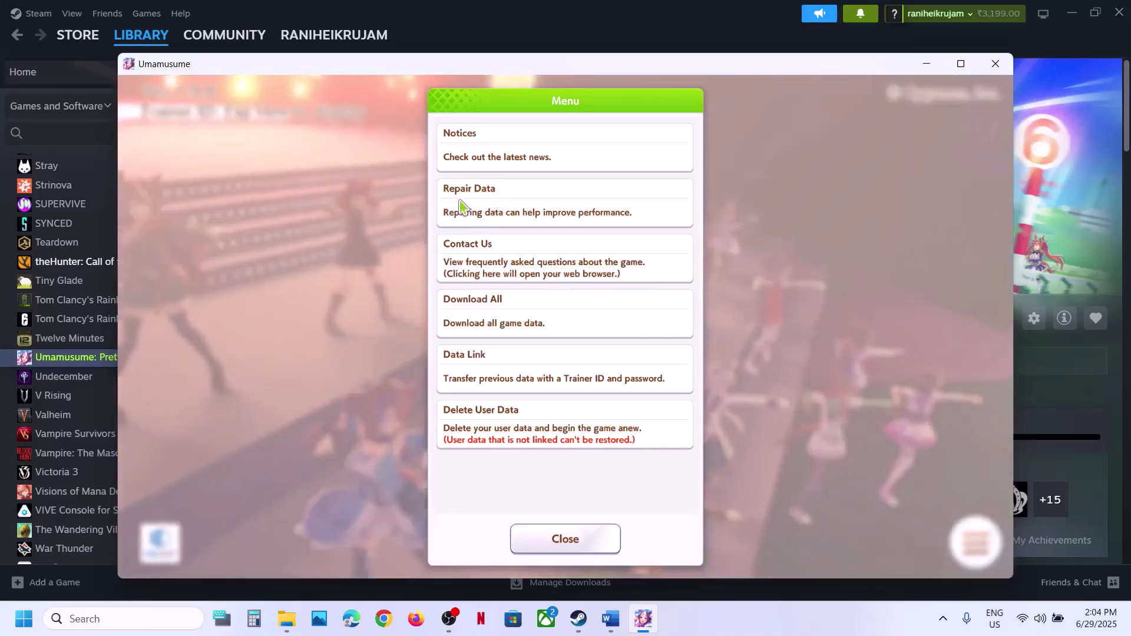
left_click(505, 216)
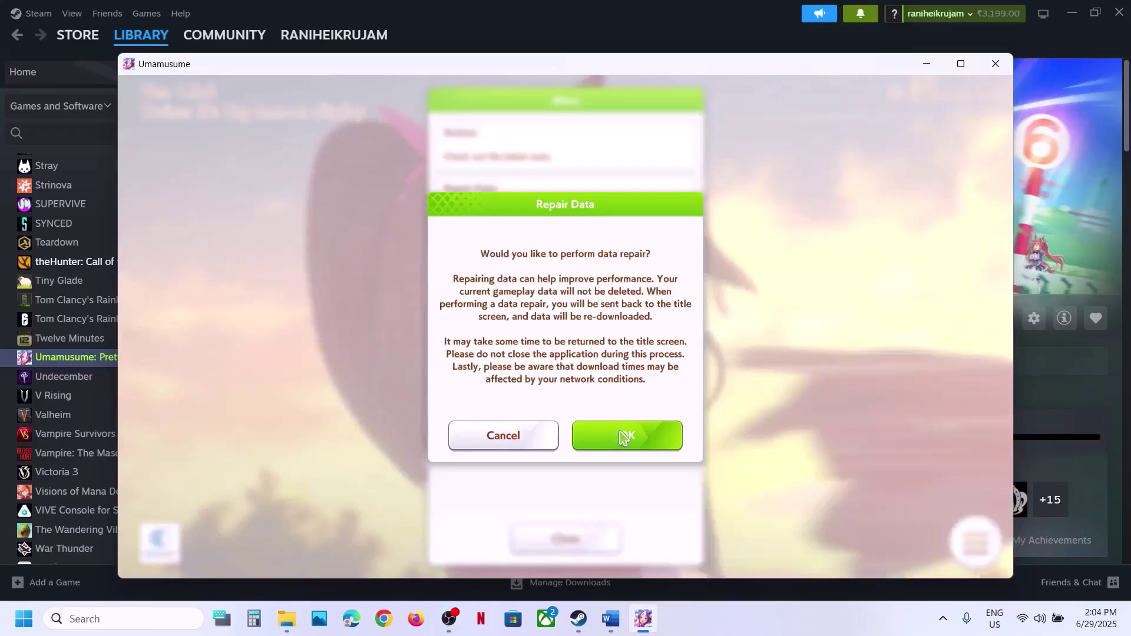
left_click(610, 436)
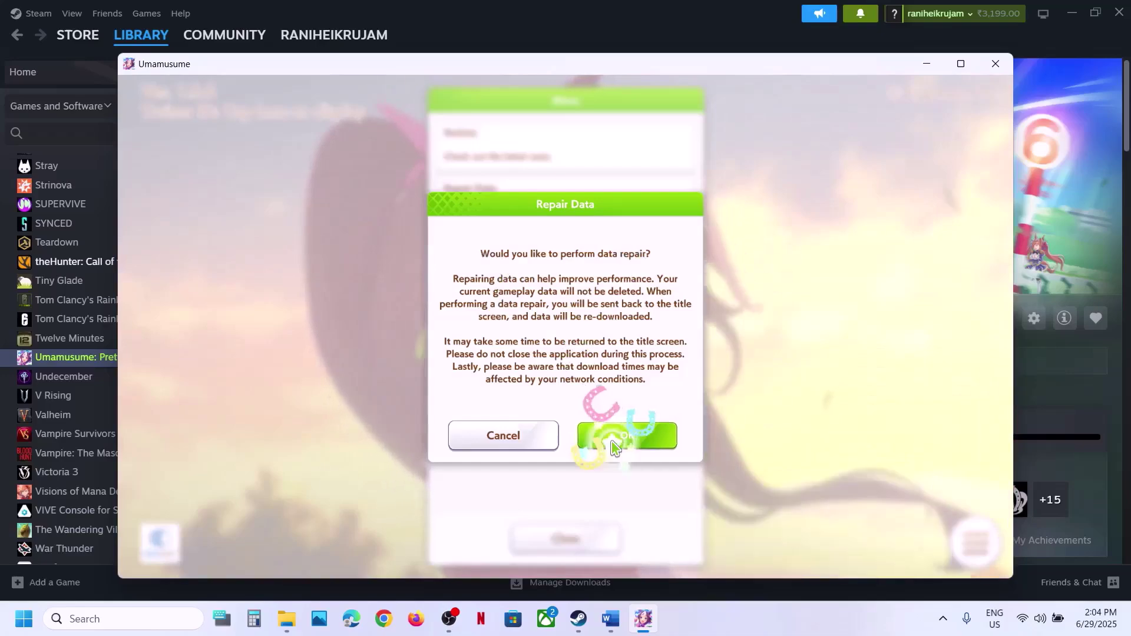
left_click(568, 403)
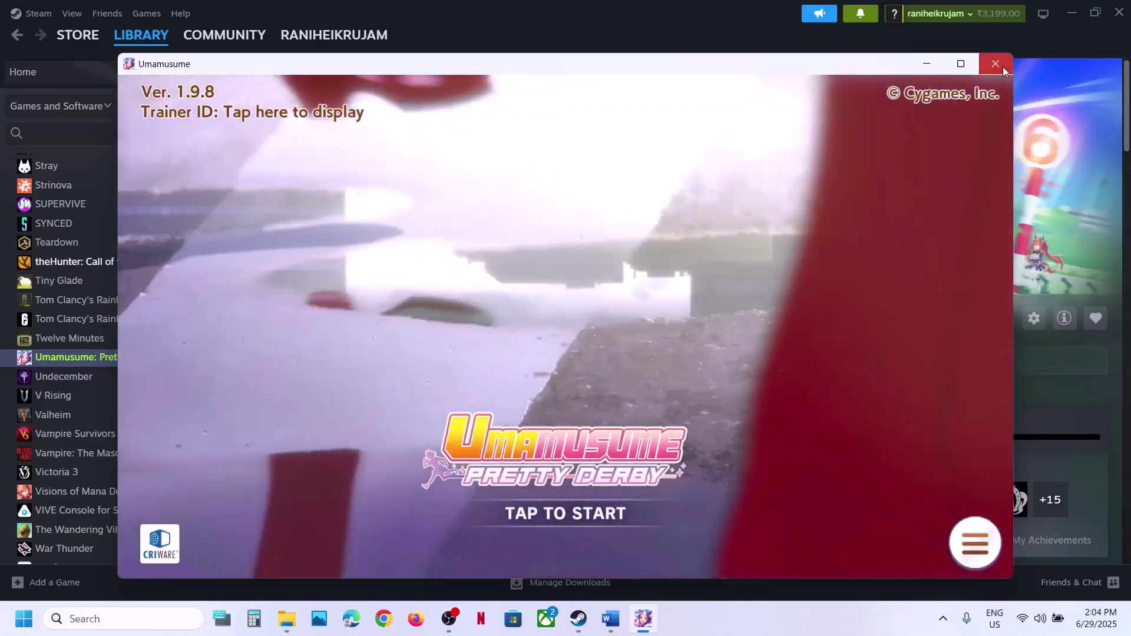
Close the game, switch to Word, and read Step 3 on running the game from its installation folder
left_click(996, 64)
left_click(610, 620)
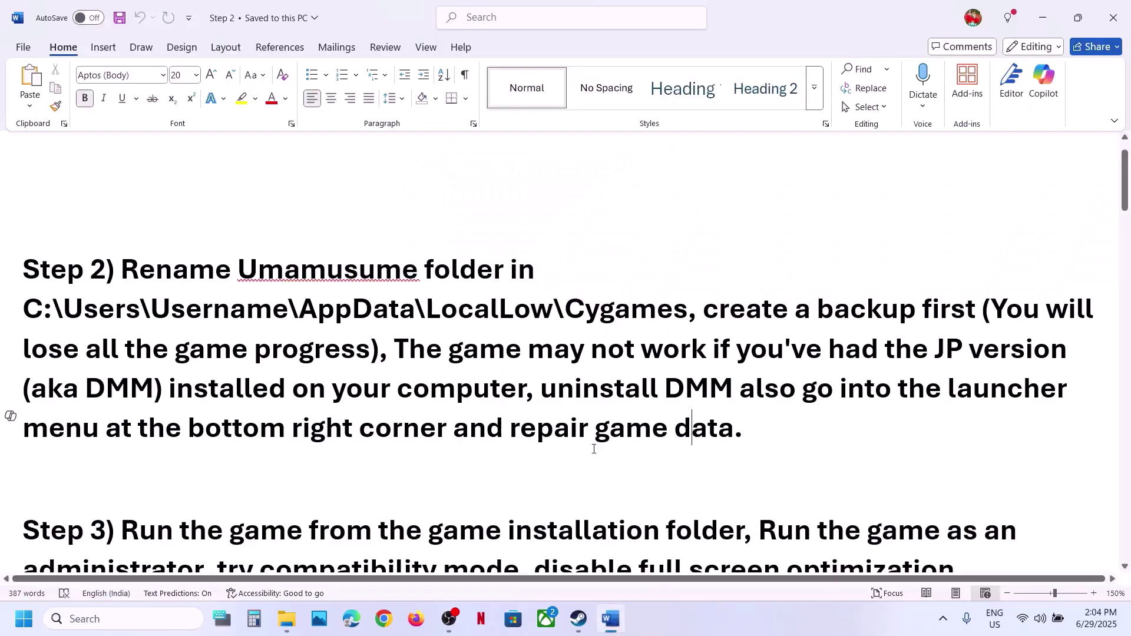
scroll(528, 411, "down", 2)
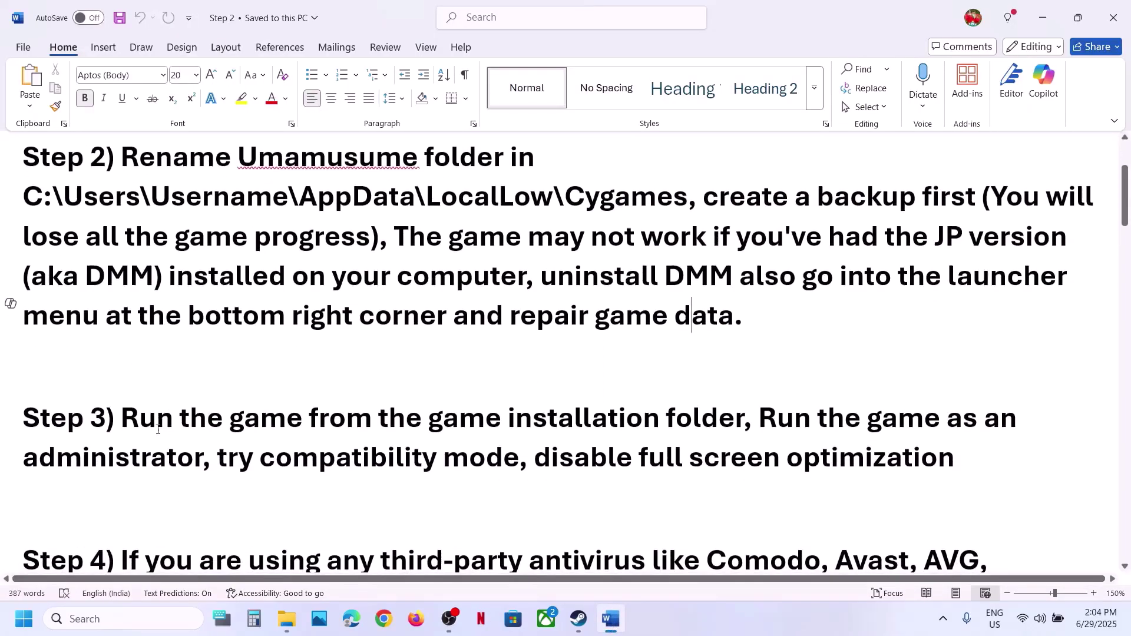
left_click_drag(141, 420, 664, 419)
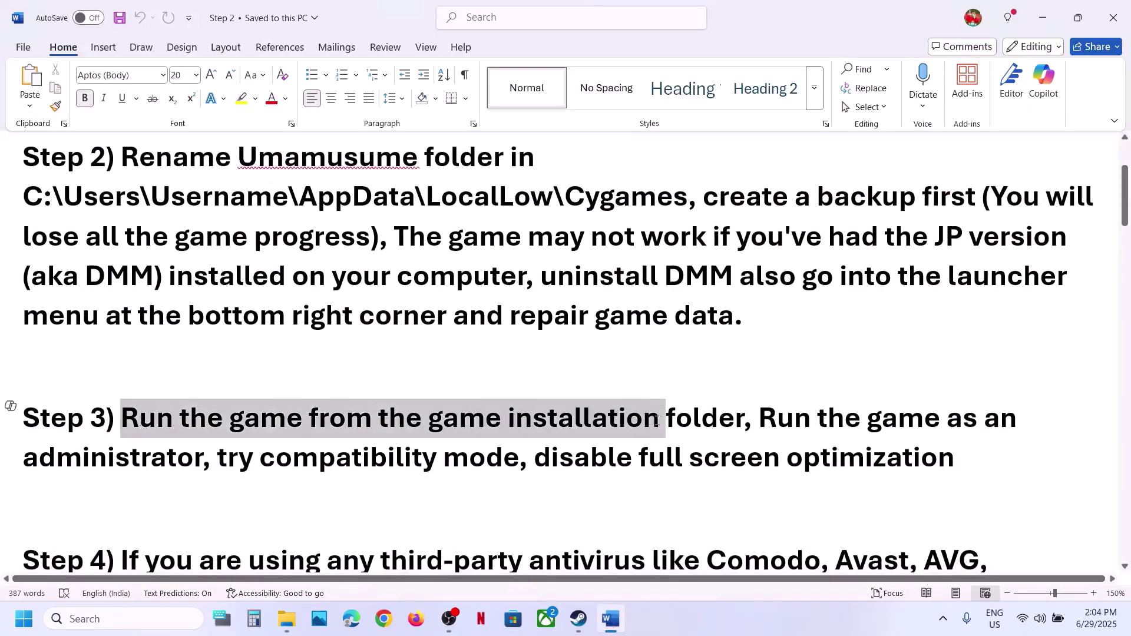
Switch to Steam and open the local files folder of Umamusume: Pretty Derby
left_click(579, 620)
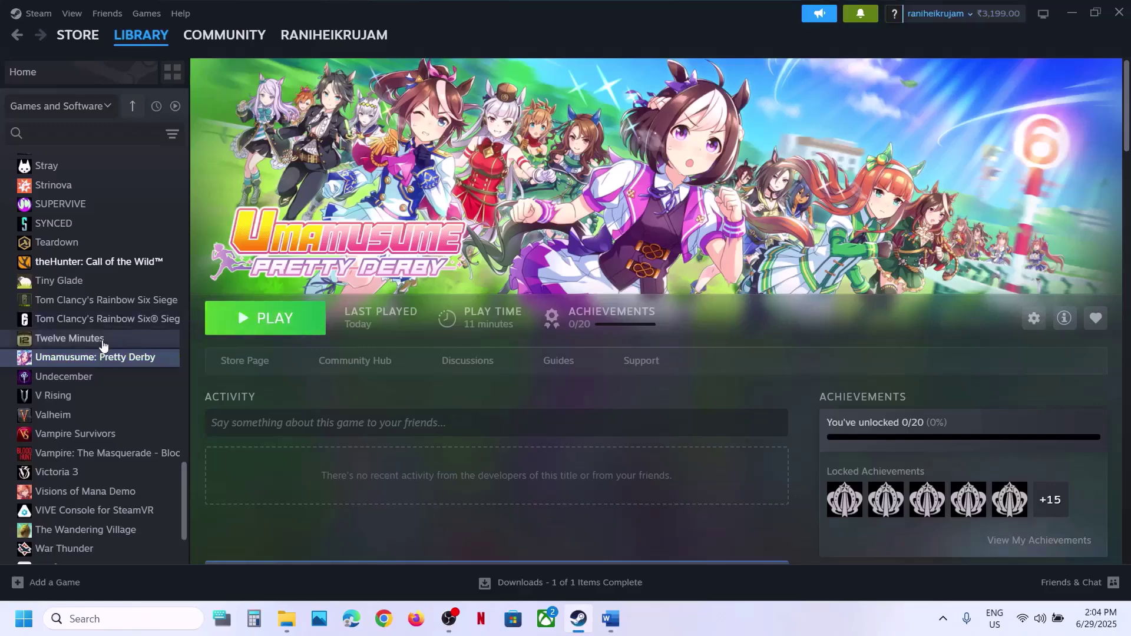
right_click(92, 359)
mouse_move(123, 443)
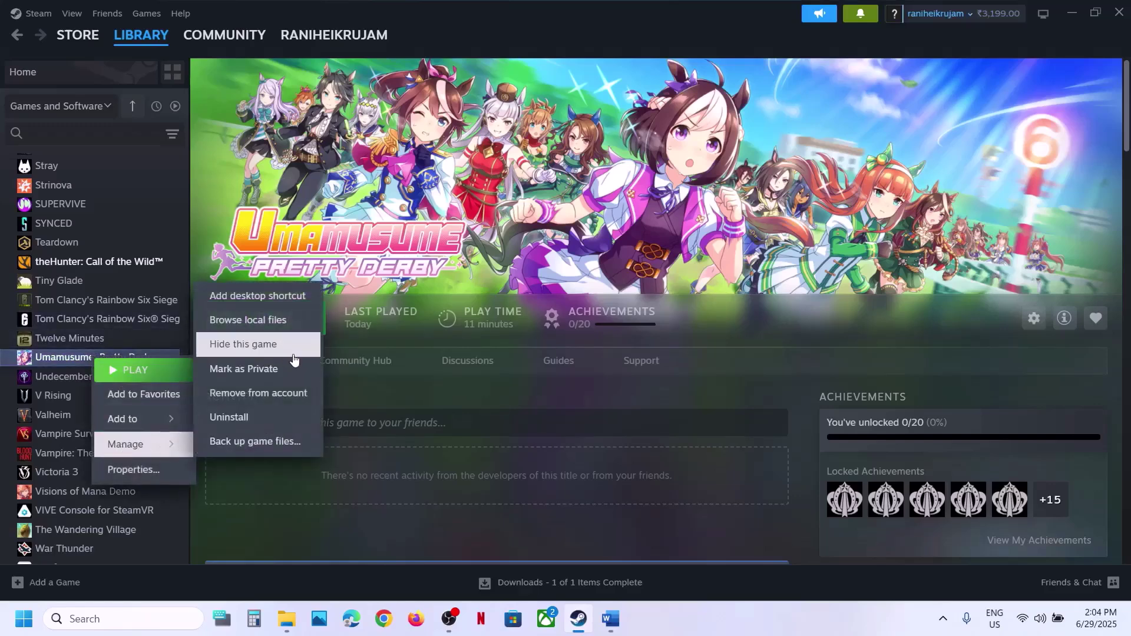
left_click(259, 333)
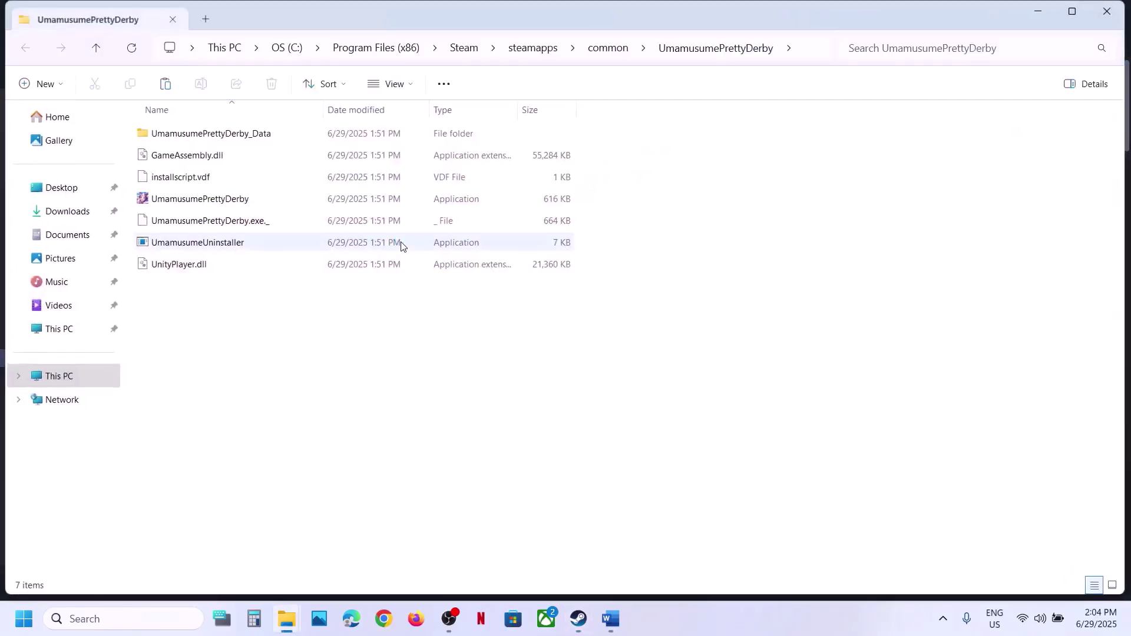
Set the UmamusumePrettyDerby application to run as an administrator and apply the change
left_click(223, 200)
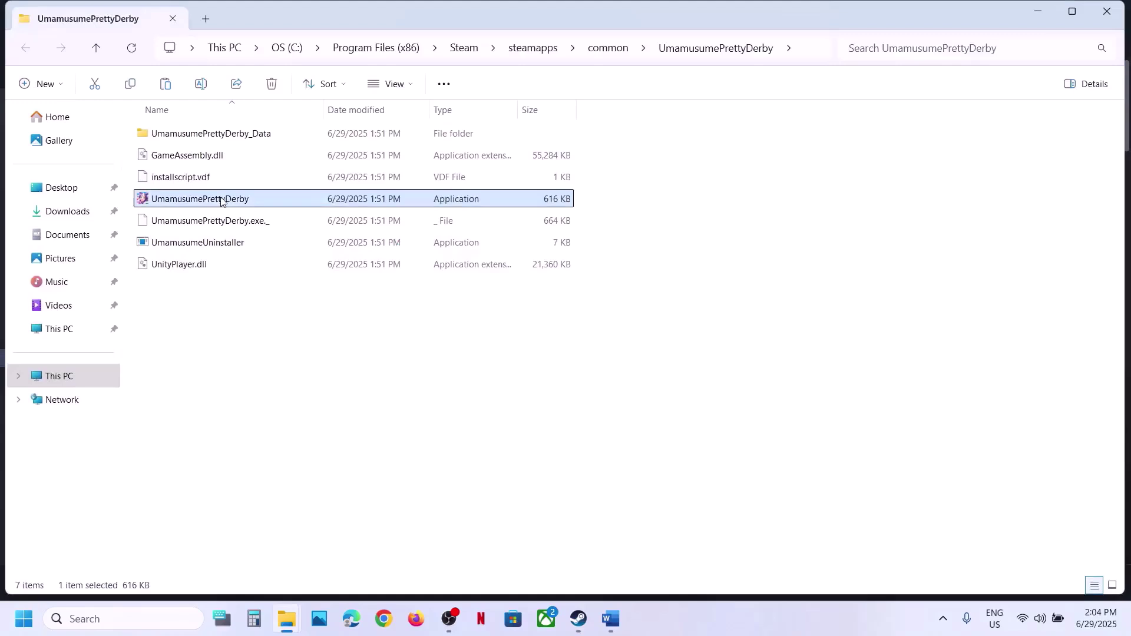
right_click(254, 204)
left_click(323, 449)
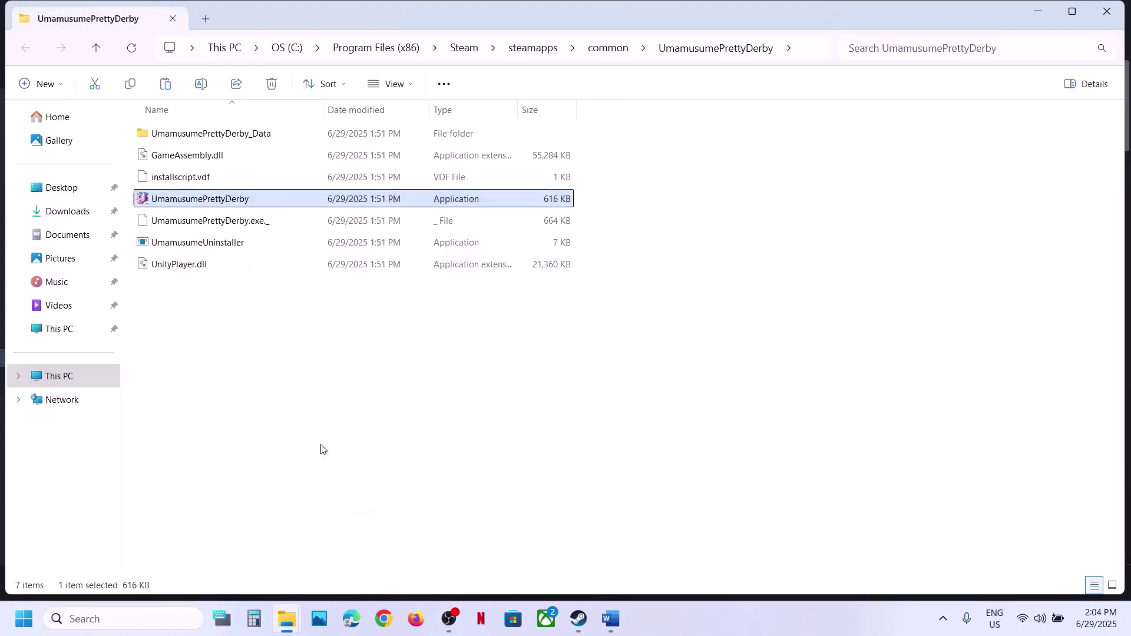
left_click(405, 235)
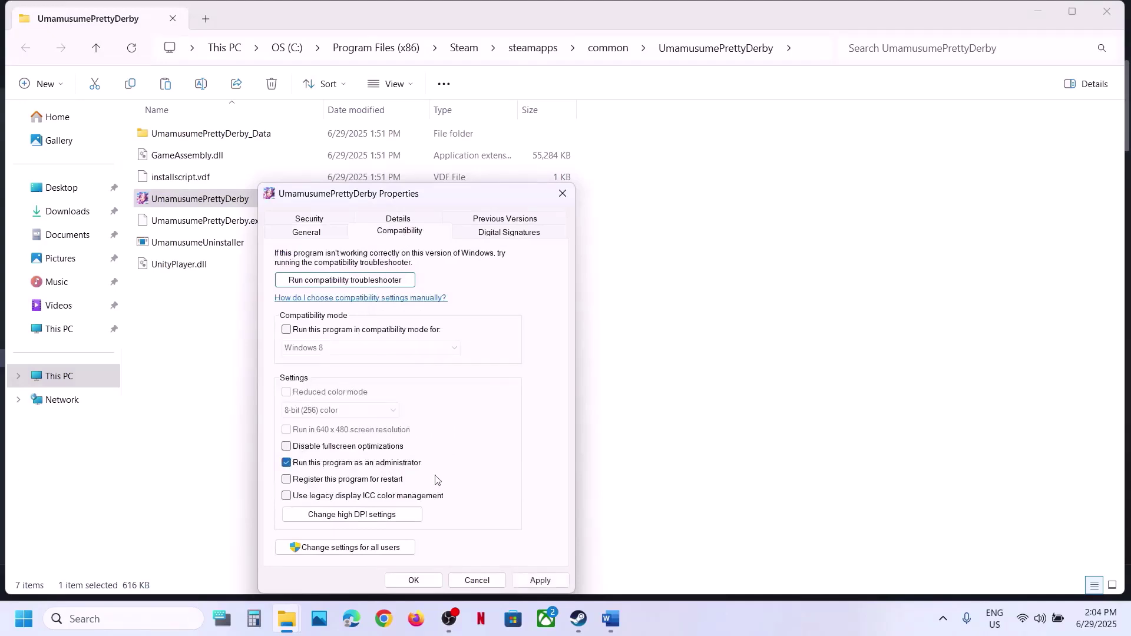
left_click(538, 581)
left_click(414, 581)
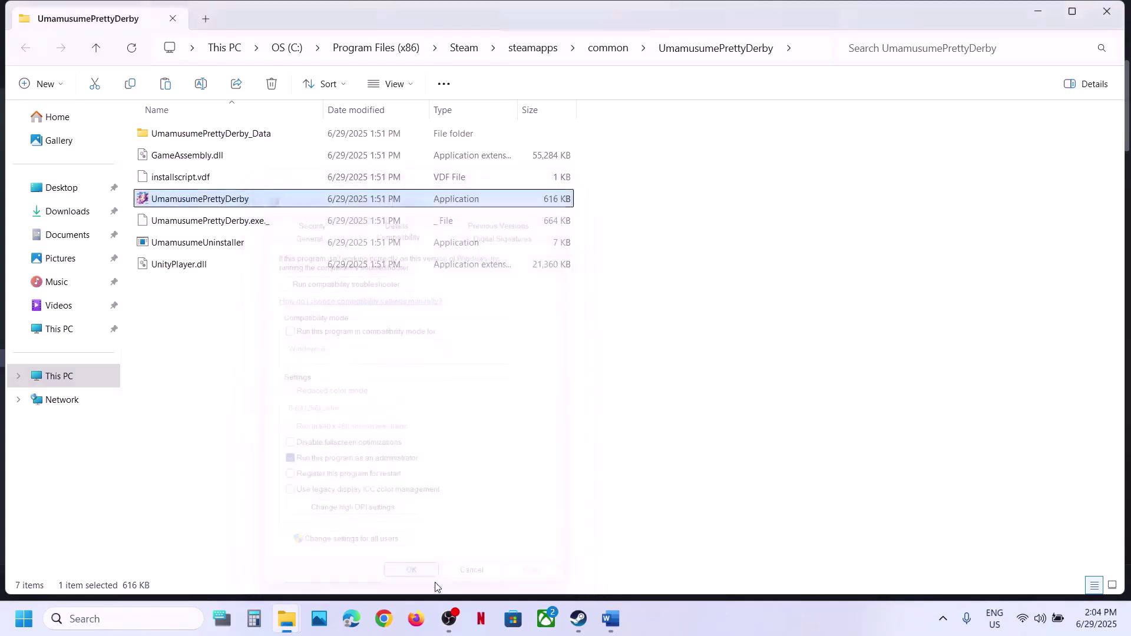
Try compatibility mode for Windows 8 and then Windows 7 on UmamusumePrettyDerby, and disable fullscreen optimizations
right_click(241, 200)
left_click(310, 447)
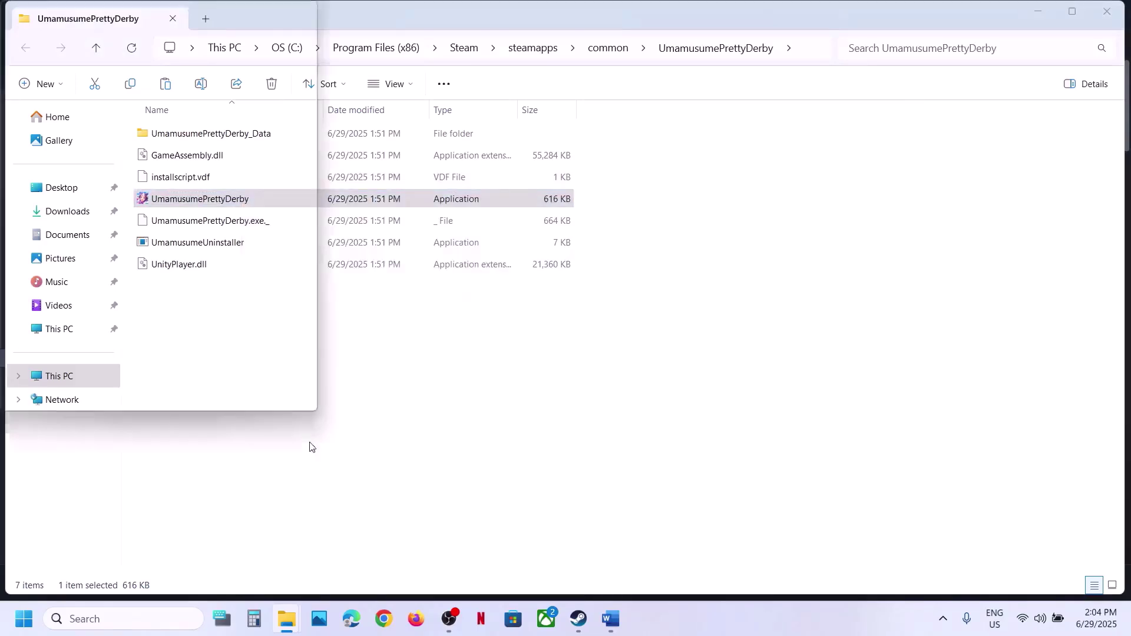
left_click(392, 234)
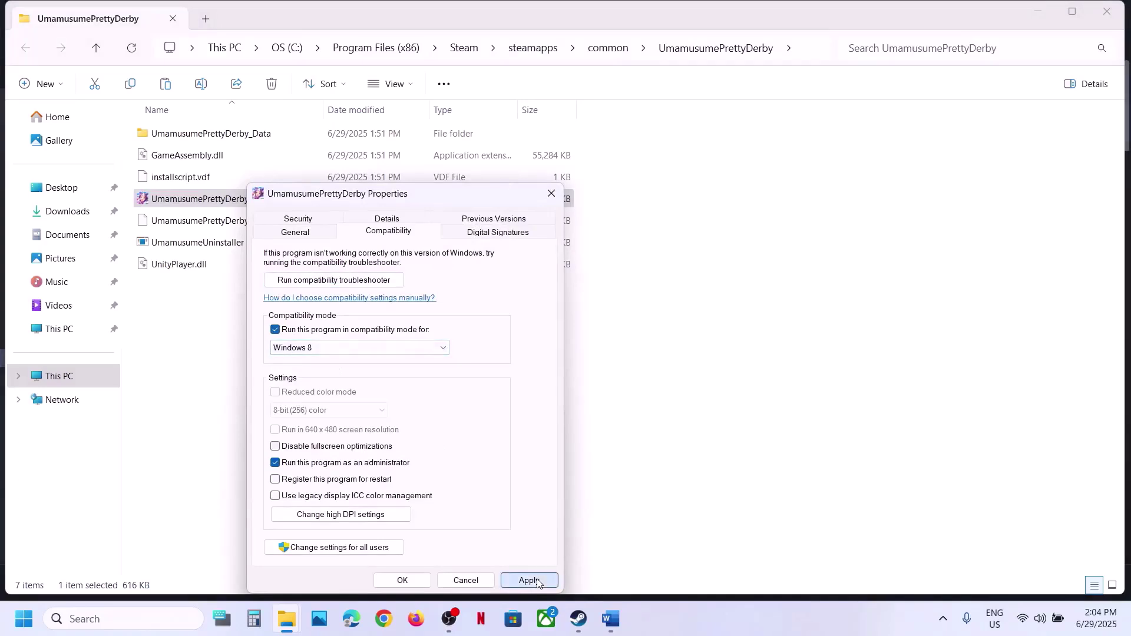
left_click(527, 581)
left_click(361, 349)
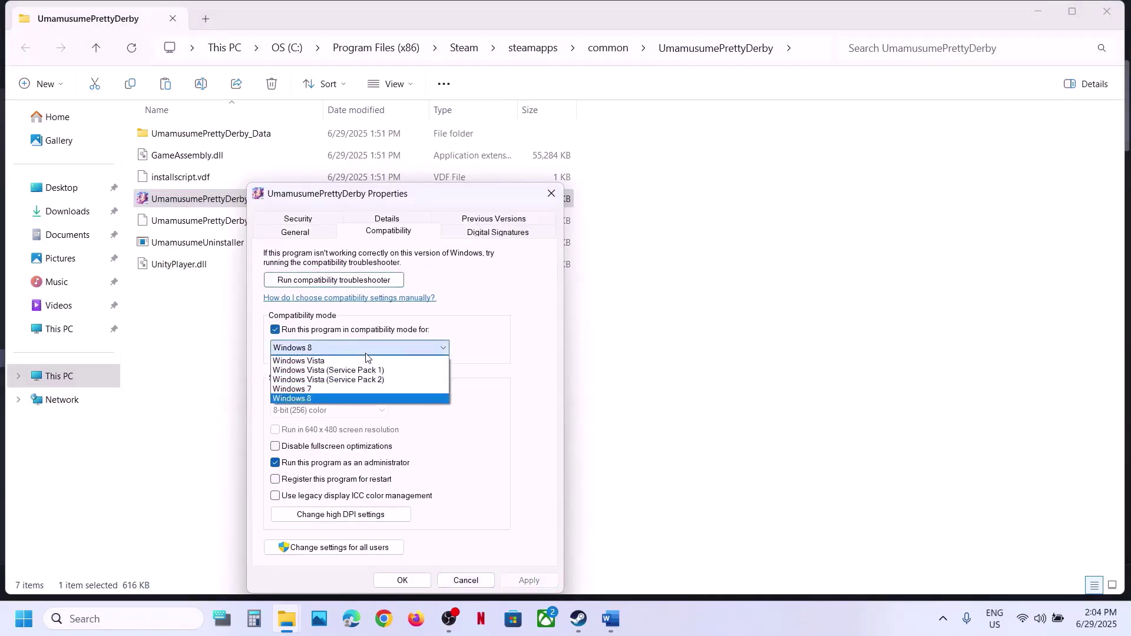
left_click(316, 390)
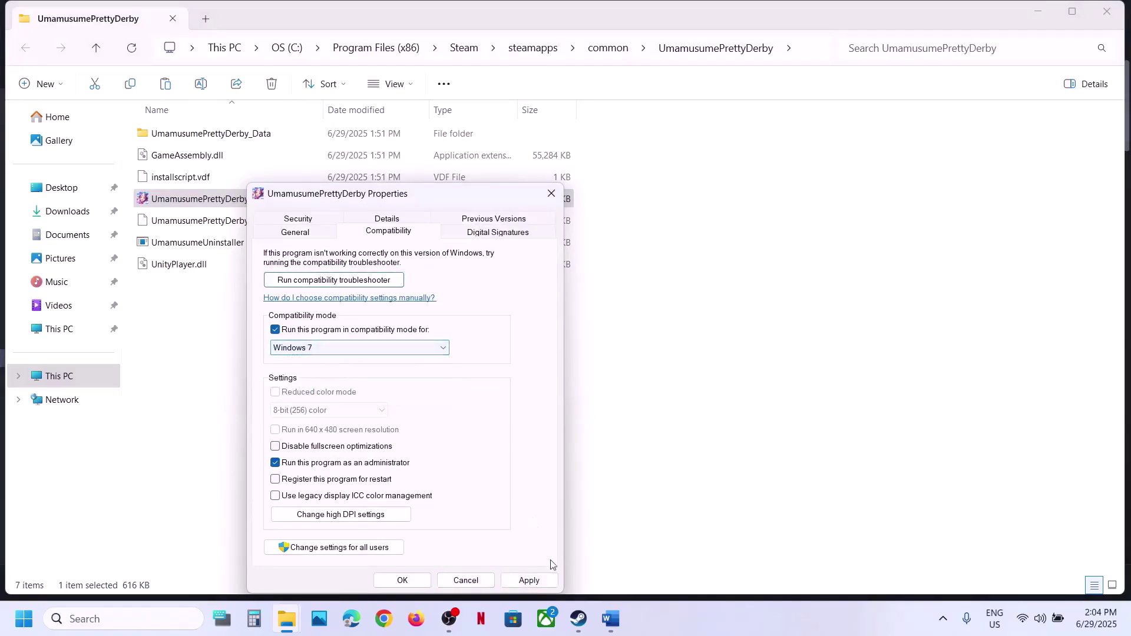
left_click(537, 581)
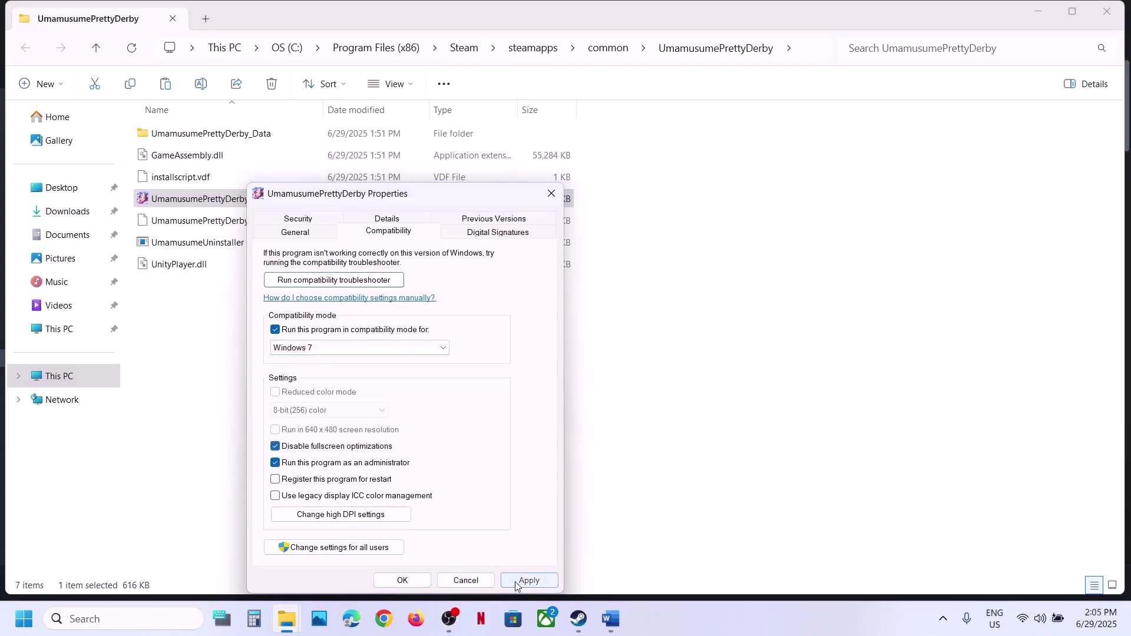
left_click(403, 579)
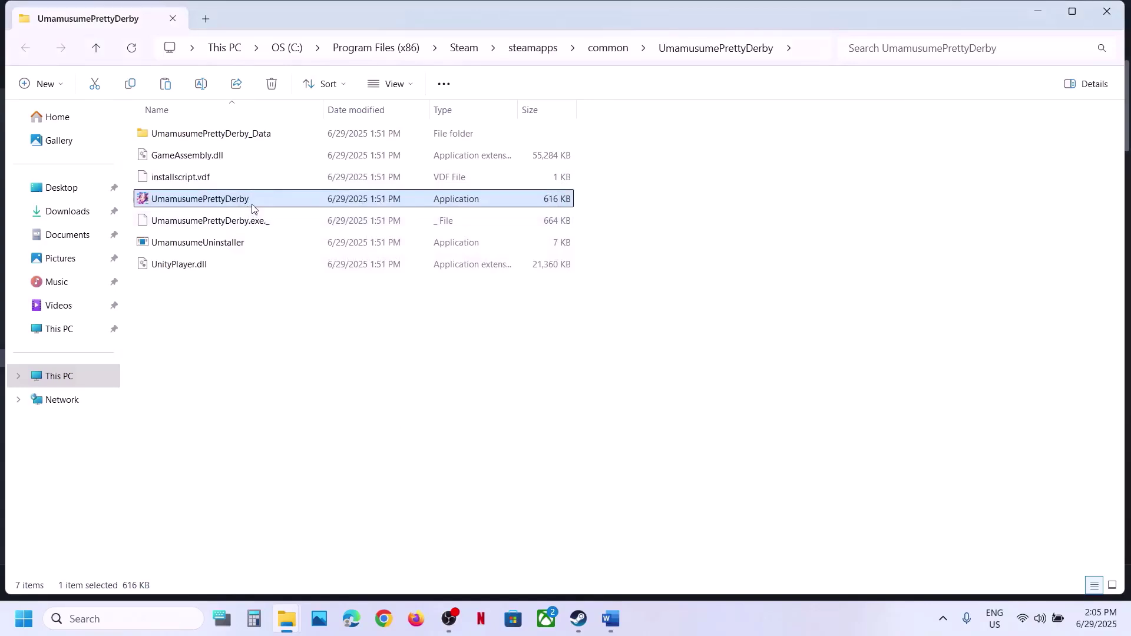
Turn off compatibility mode, disabled fullscreen optimizations, and administrator mode for the UmamusumePrettyDerby application
right_click(253, 204)
left_click(321, 448)
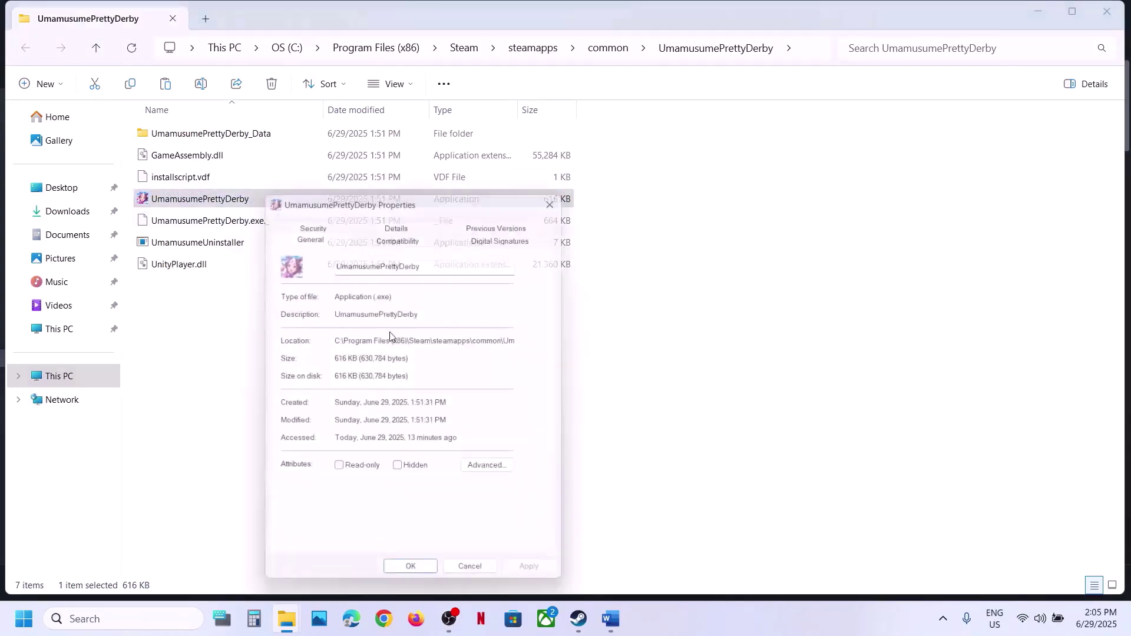
left_click(389, 237)
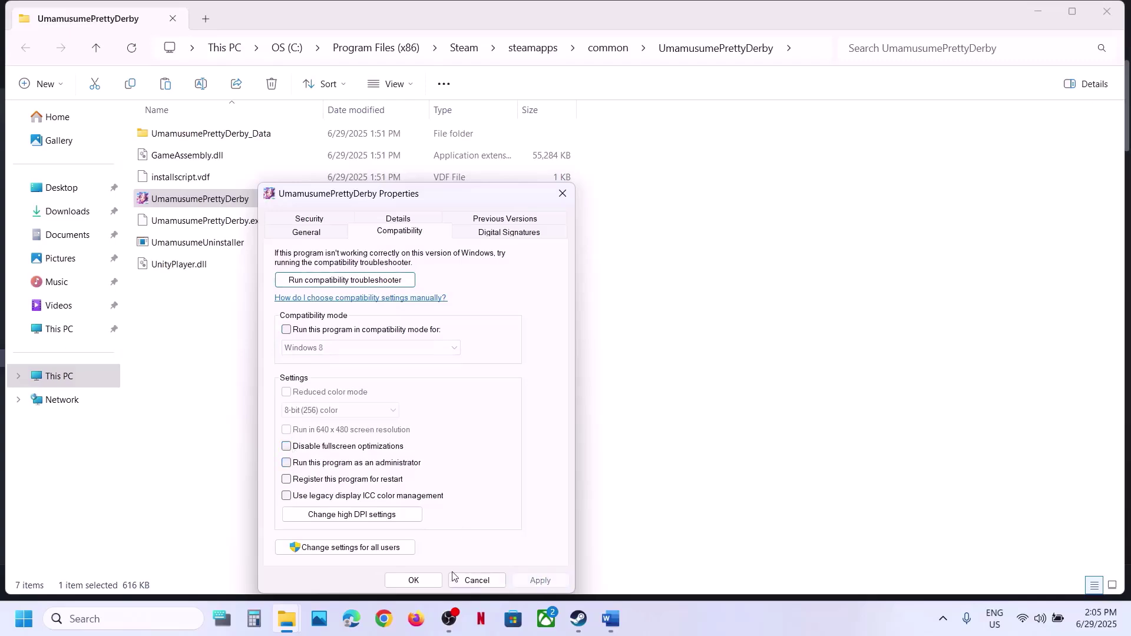
left_click(413, 579)
Switch to Word and read Step 4 on allowing the game exe through third-party antivirus programs and Windows Security
left_click(579, 618)
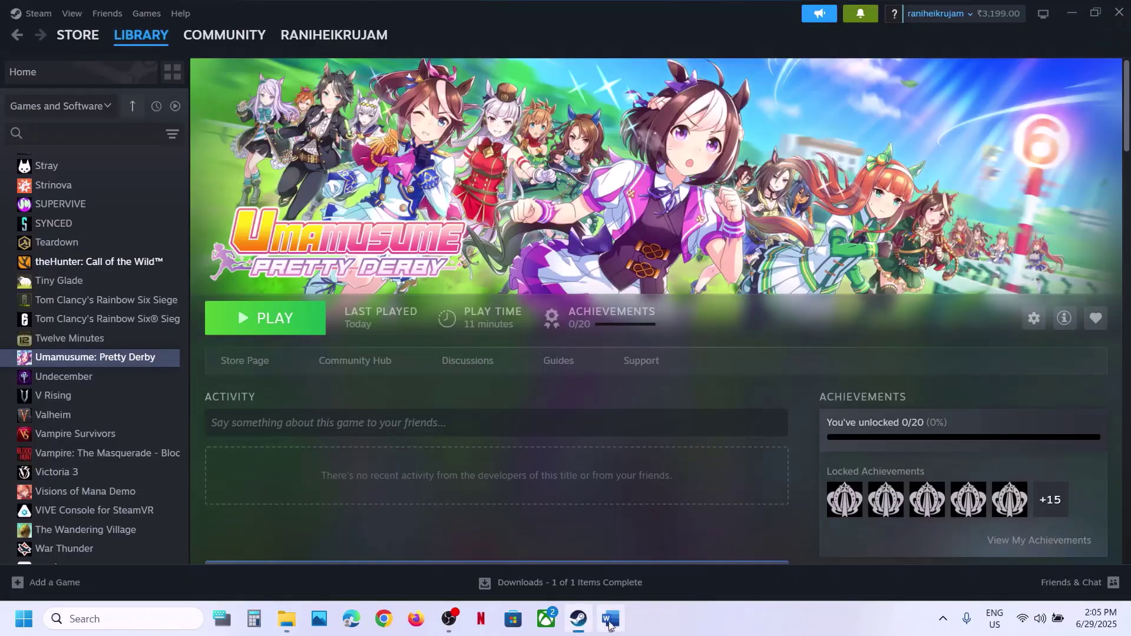
left_click(611, 619)
scroll(469, 336, "down", 5)
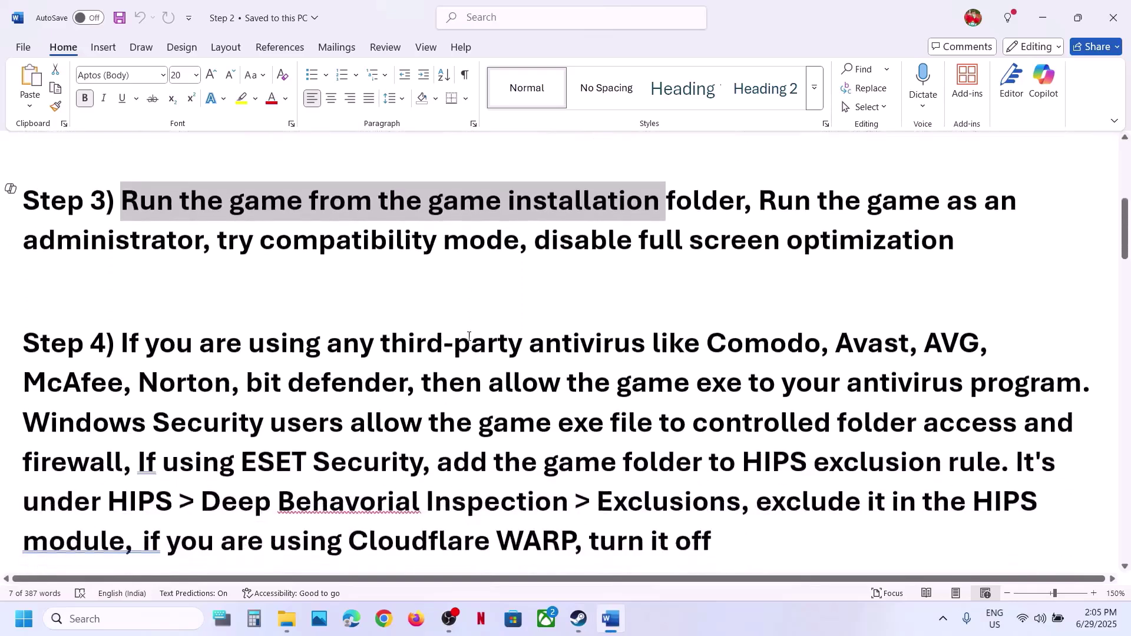
scroll(454, 330, "up", 2)
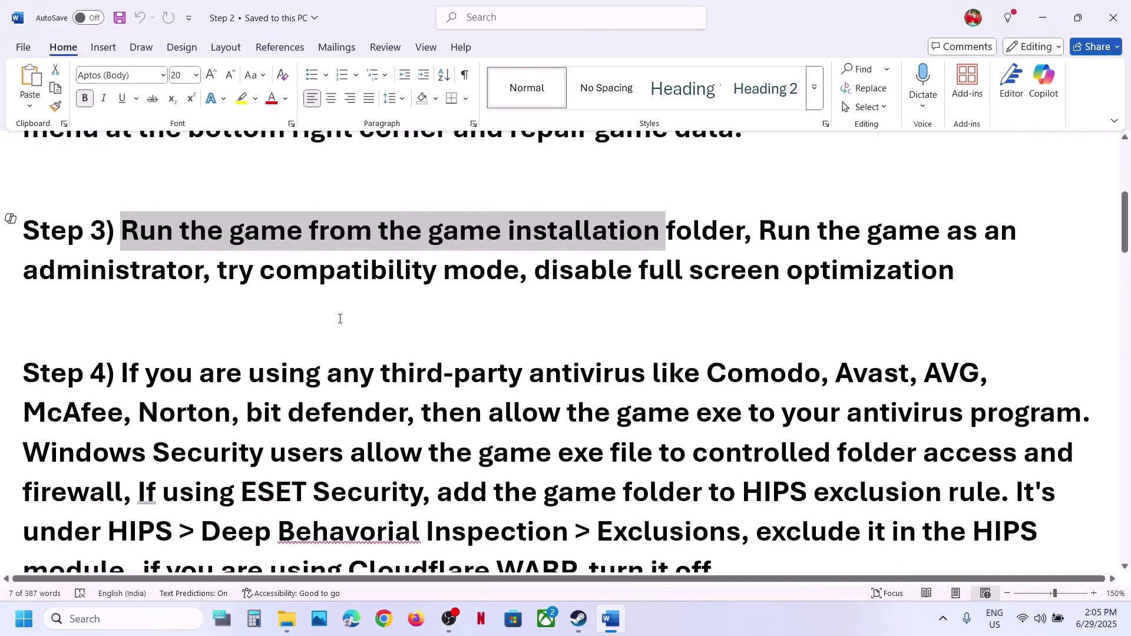
scroll(595, 282, "down", 1)
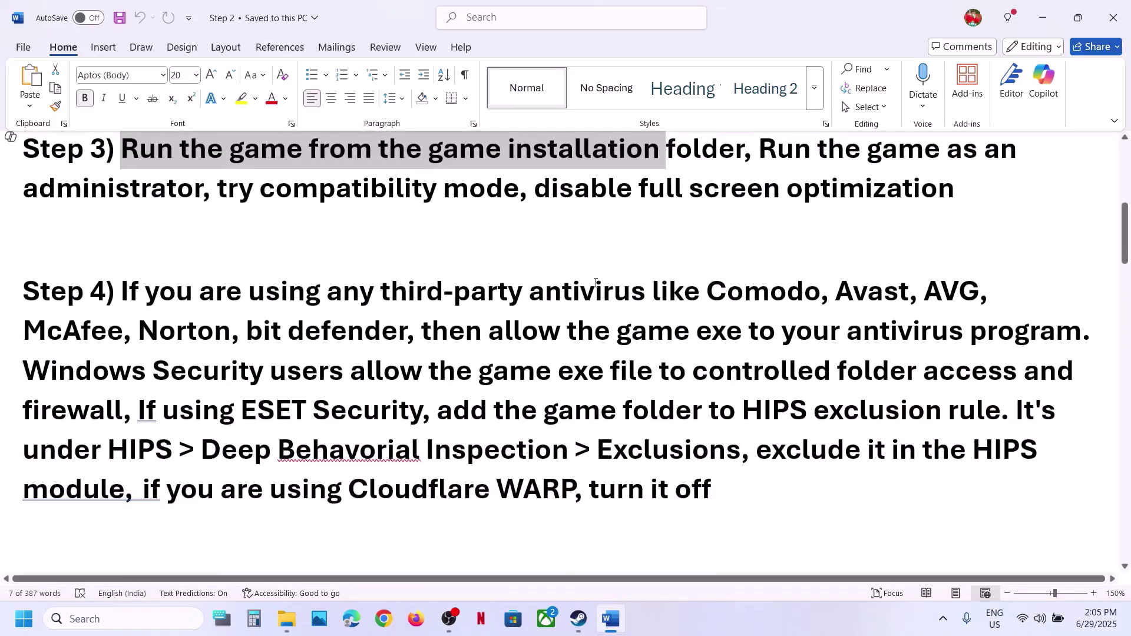
left_click_drag(595, 283, 556, 334)
left_click(556, 334)
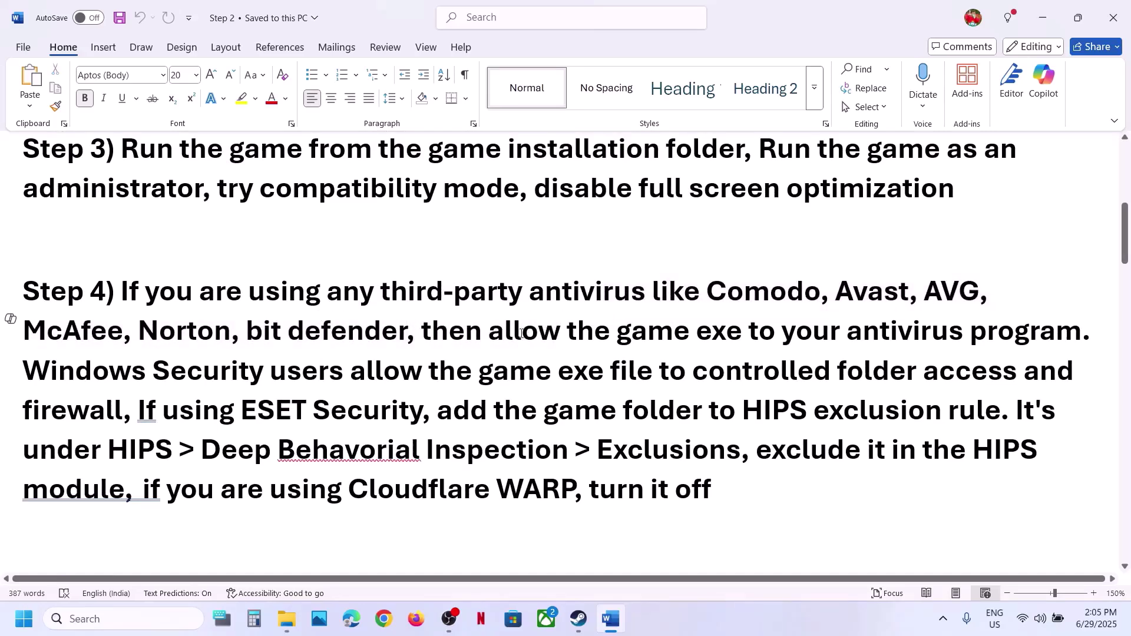
left_click_drag(515, 334, 715, 340)
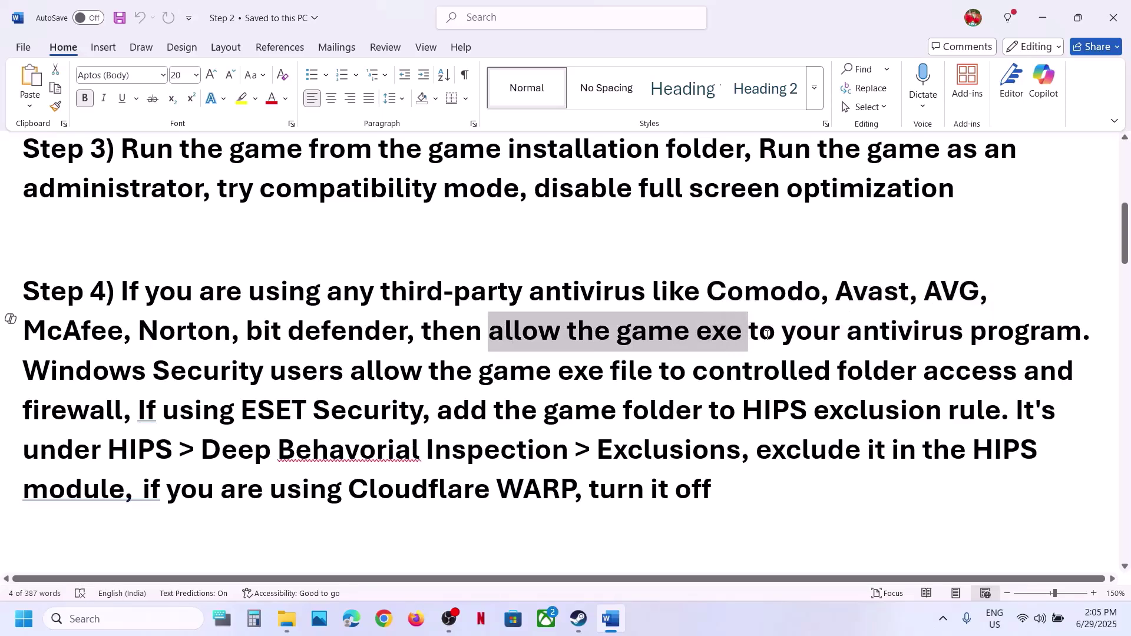
left_click_drag(761, 335, 270, 360)
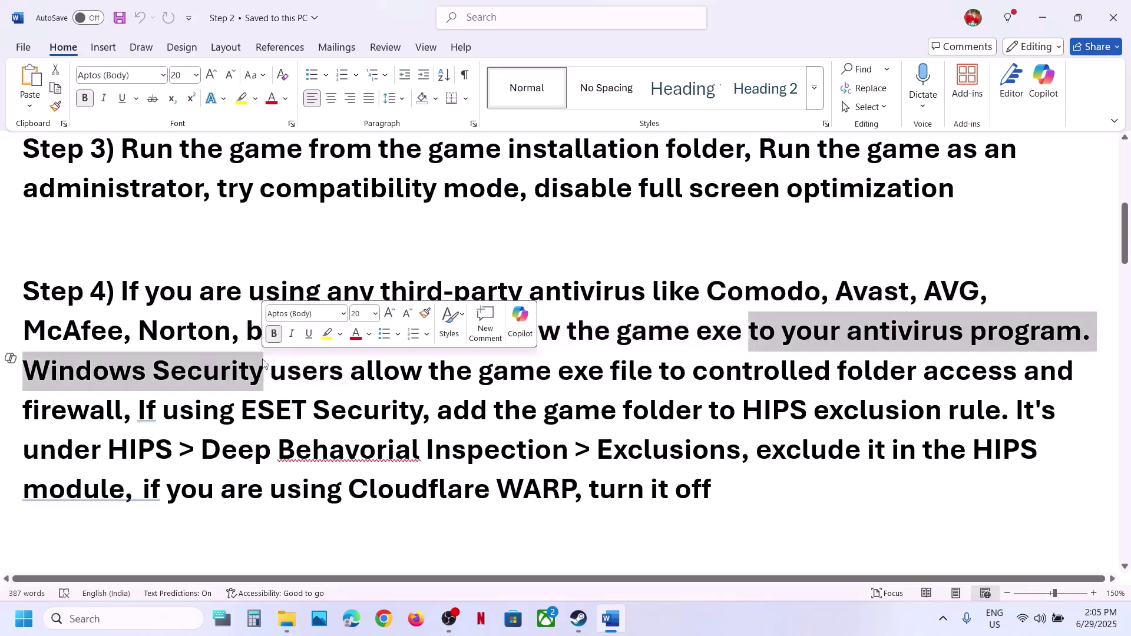
left_click(268, 364)
left_click(94, 369, "shift")
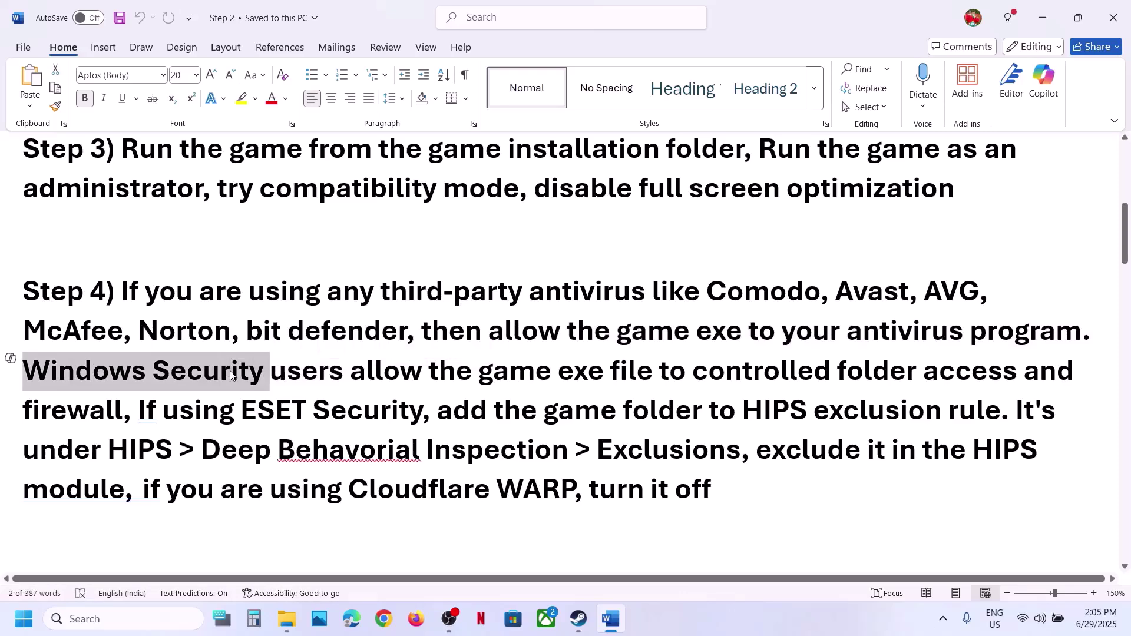
Open Windows Settings and go through Privacy & security to Virus & threat protection in Windows Security
key("super+i")
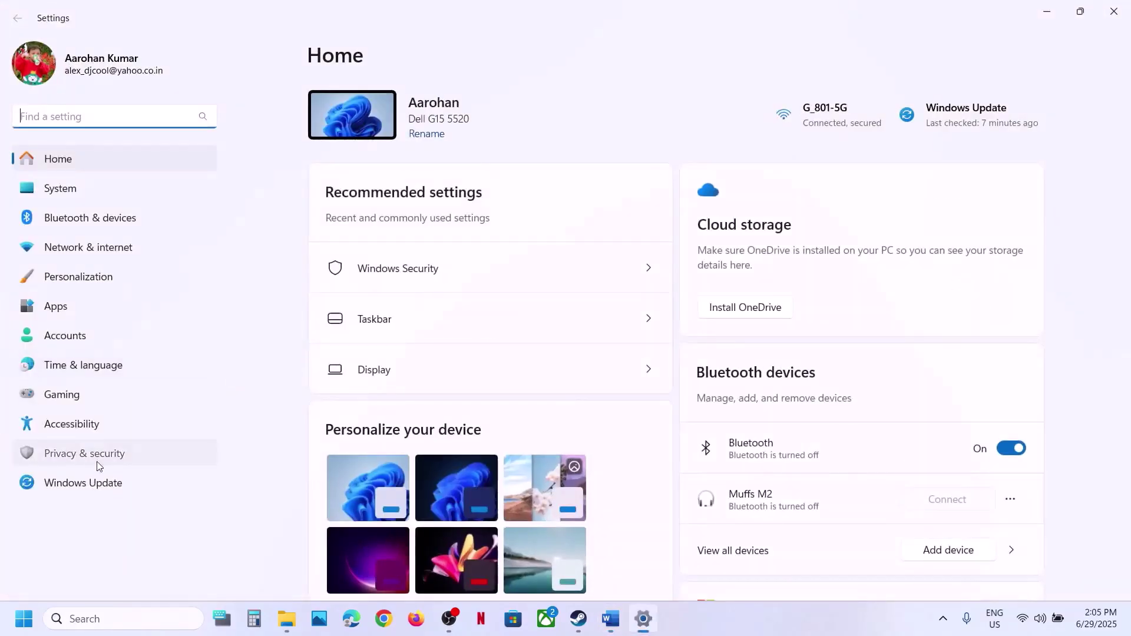
left_click(99, 459)
left_click(420, 133)
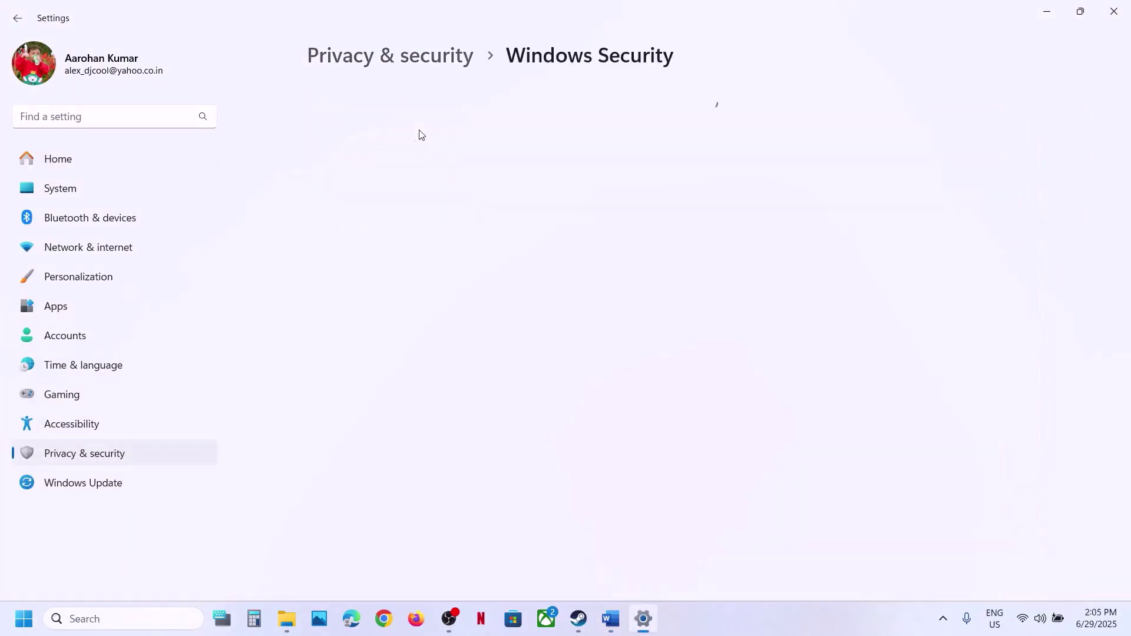
scroll(439, 250, "down", 1)
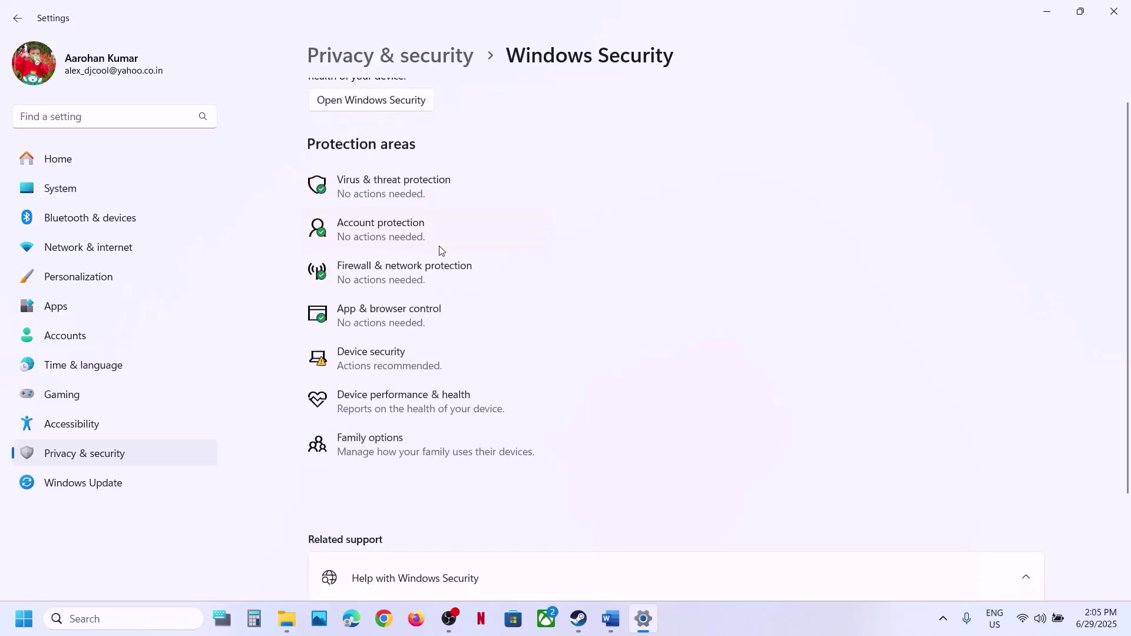
left_click(383, 196)
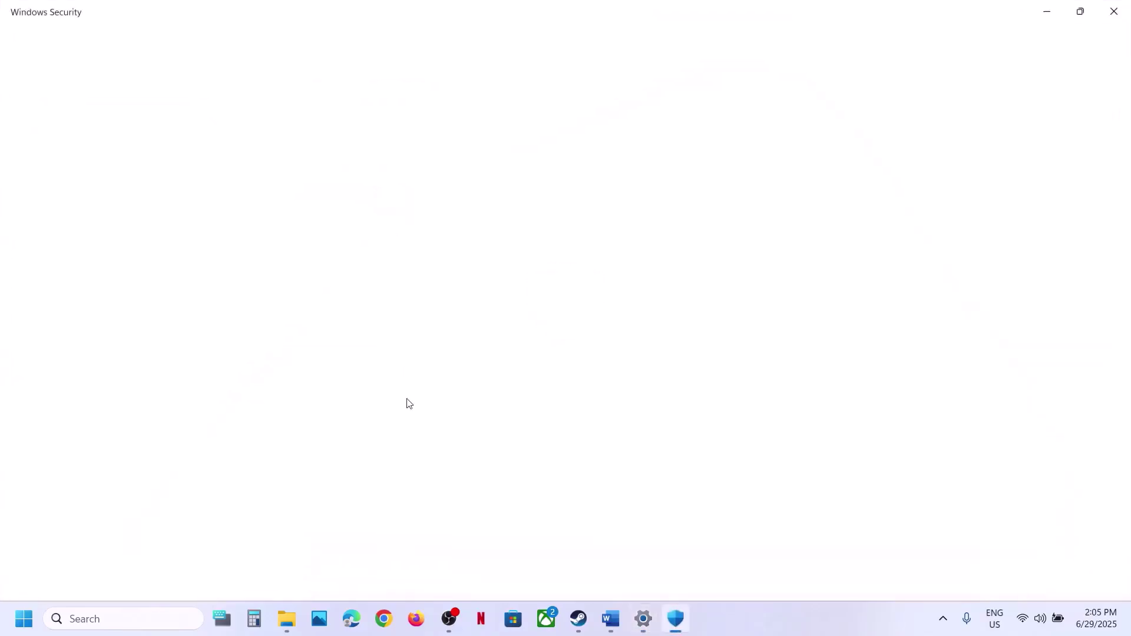
Open the list of apps allowed through Controlled folder access under Ransomware protection and approve the User Account Control request
scroll(406, 399, "down", 3)
scroll(406, 399, "up", 1)
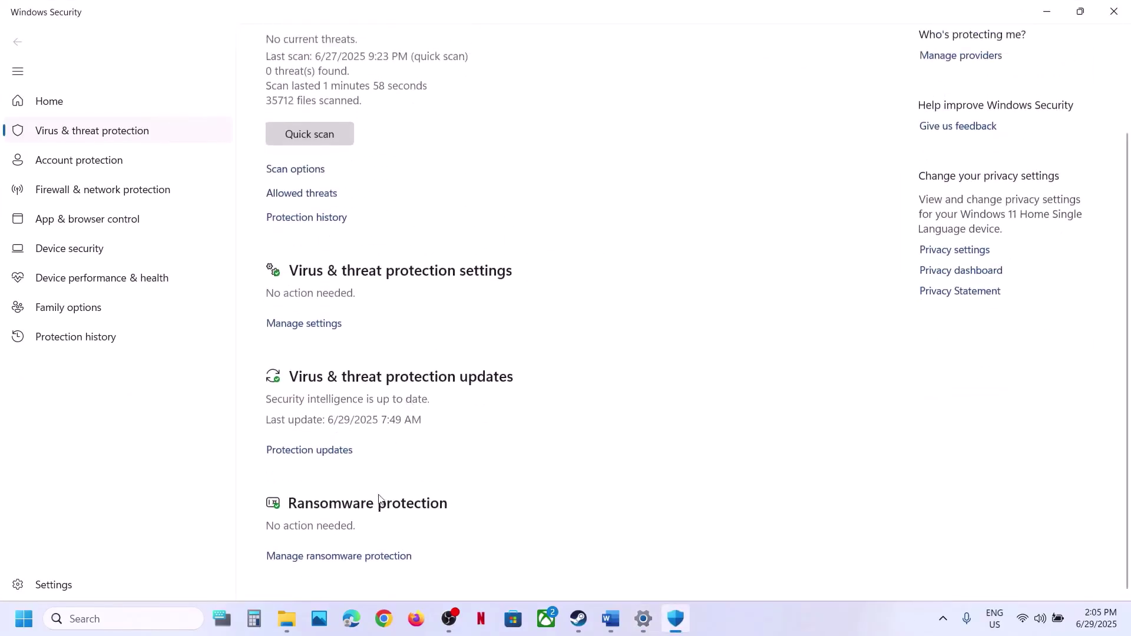
left_click(356, 558)
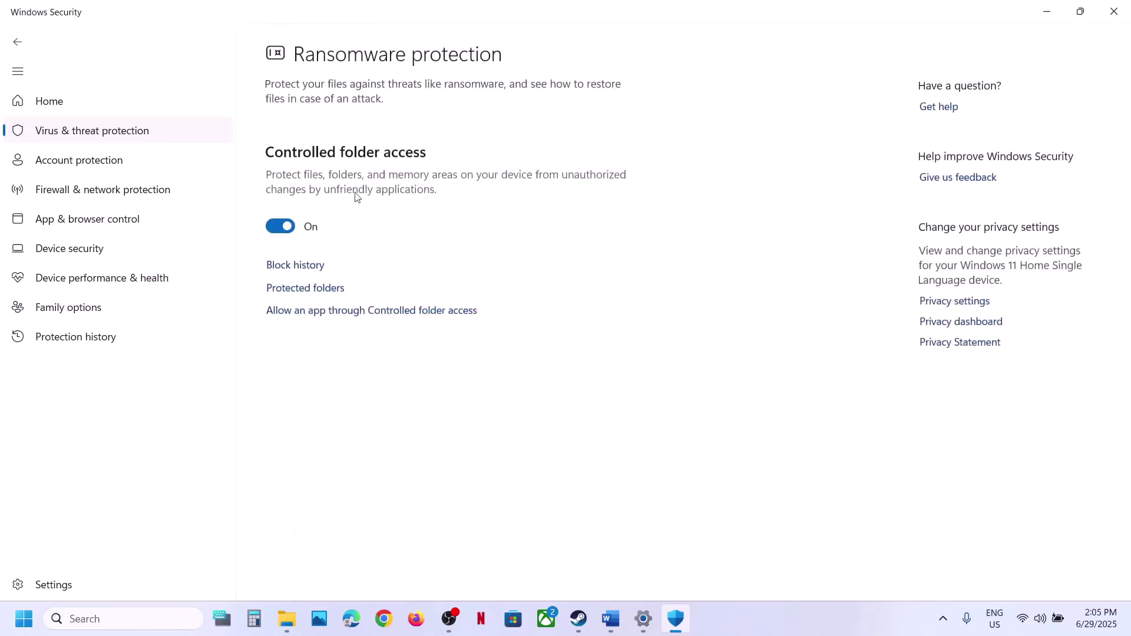
left_click(346, 313)
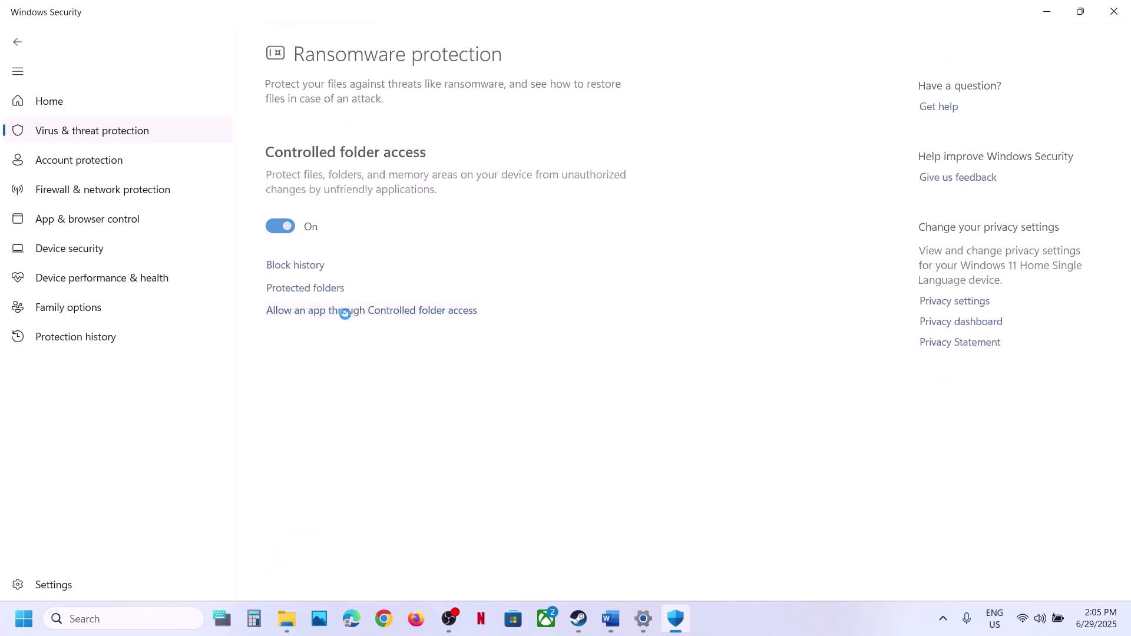
left_click(487, 431)
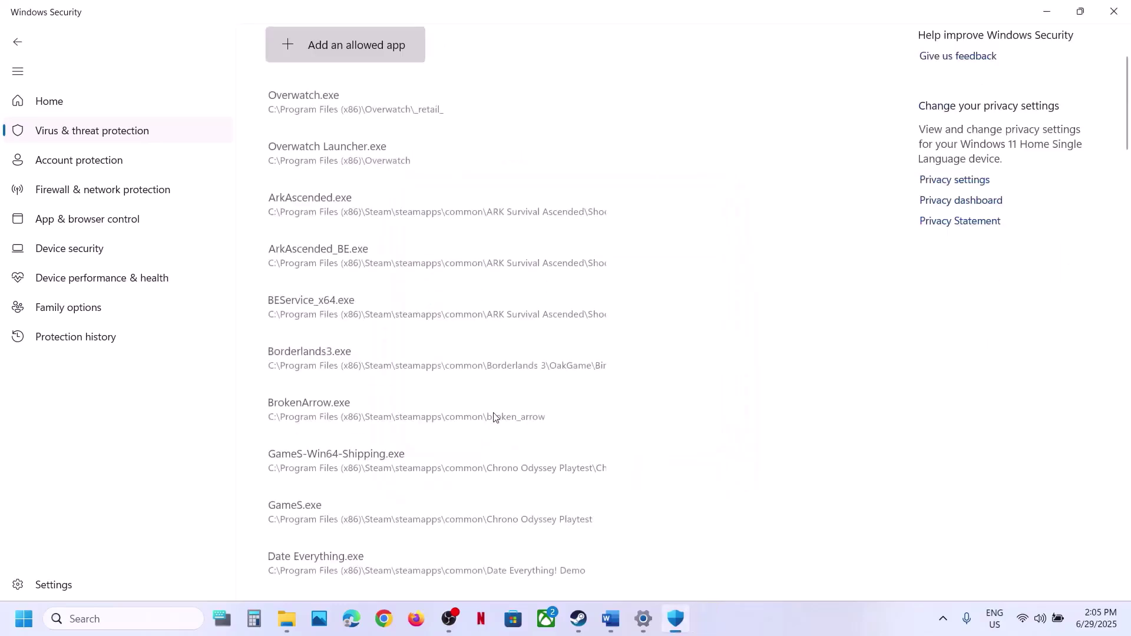
Add the UmamusumePrettyDerby application from Steam's steamapps\common\UmamusumePrettyDerby folder as an app allowed through Controlled folder access
left_click(356, 58)
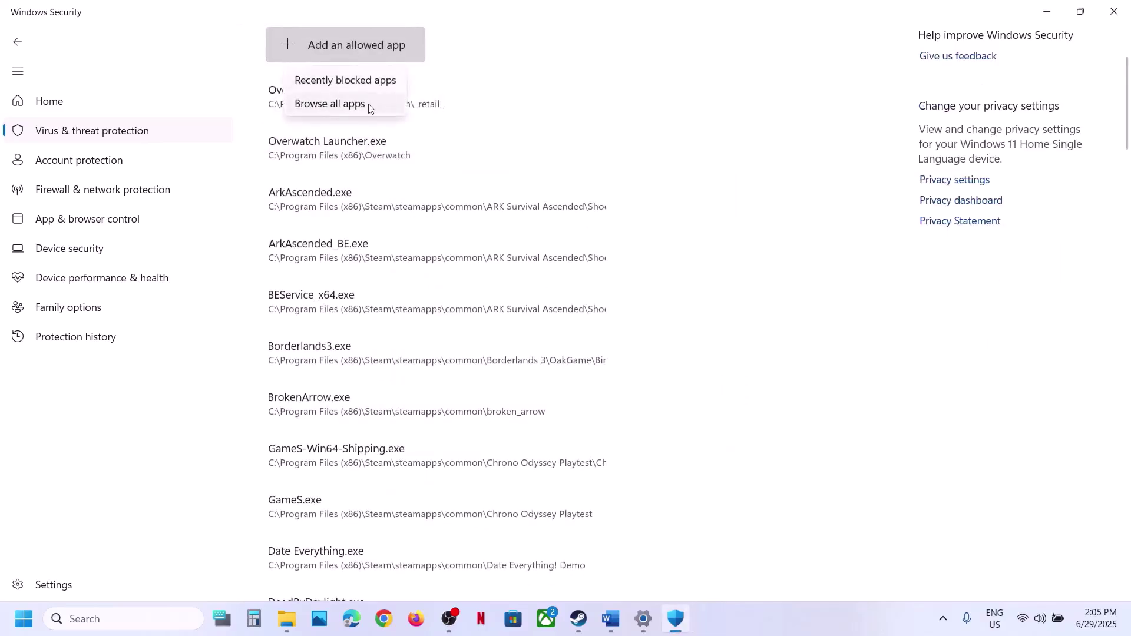
left_click(330, 104)
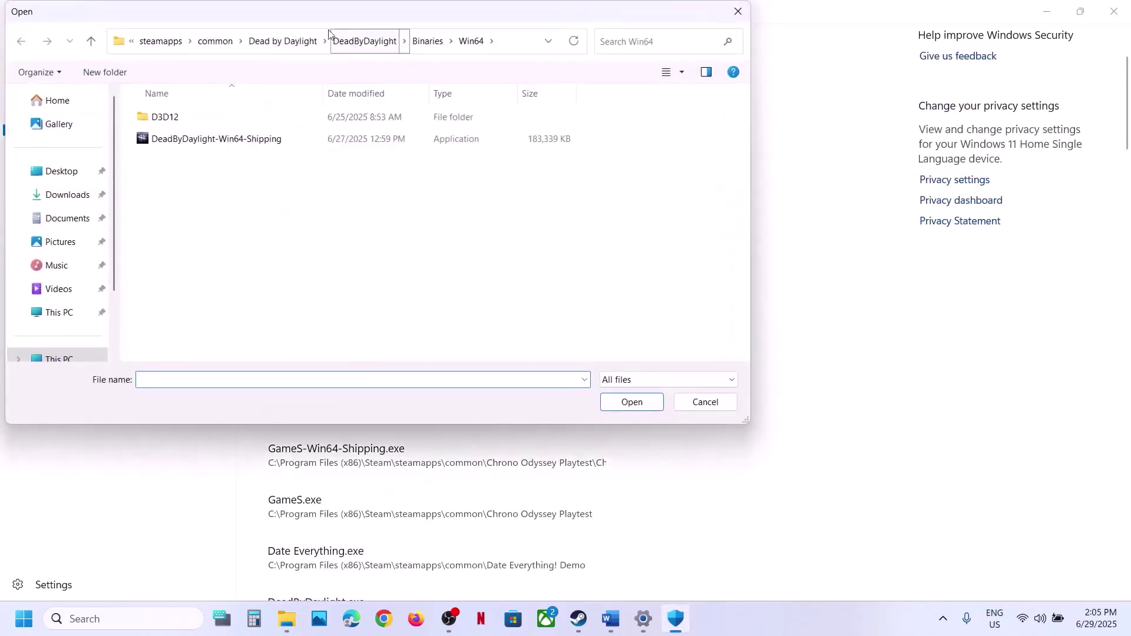
left_click(217, 41)
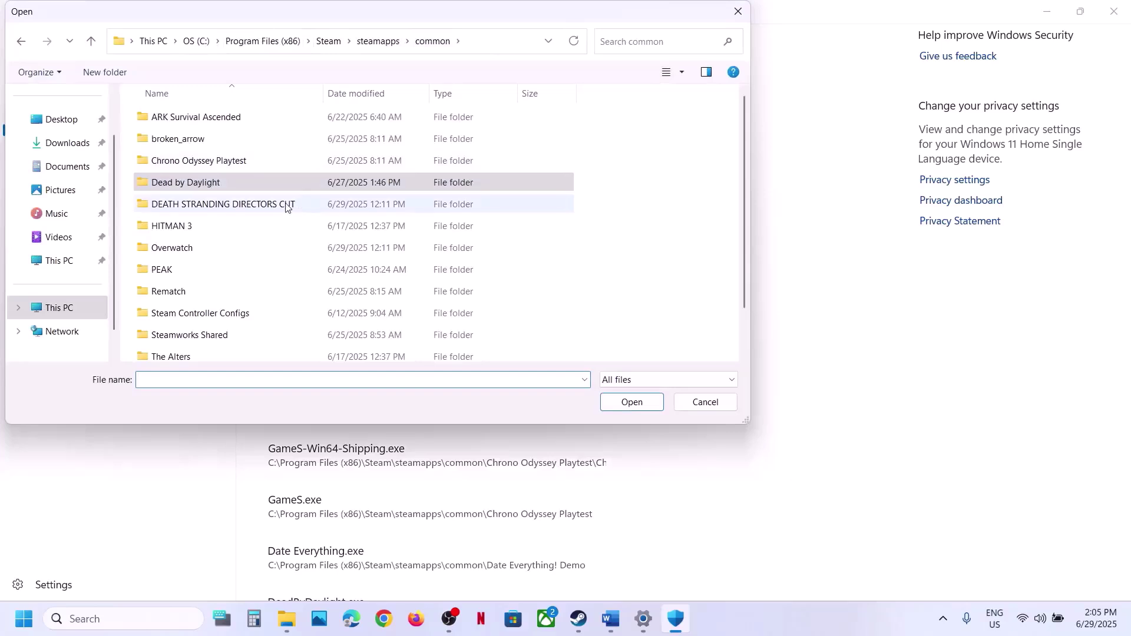
scroll(287, 206, "down", 1)
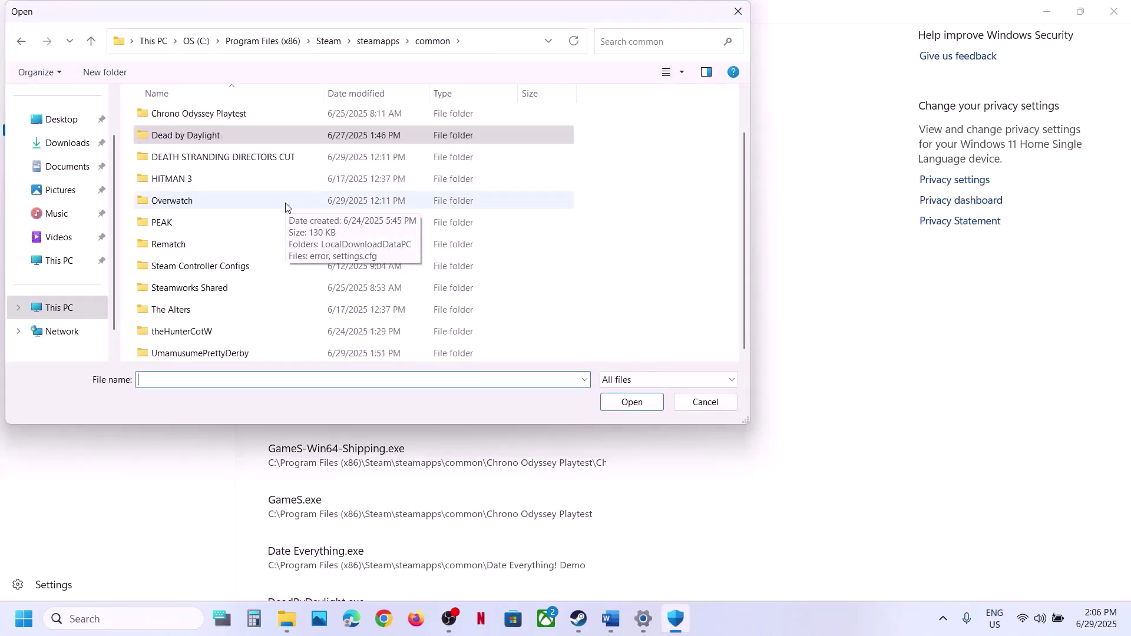
double_click(211, 354)
left_click(499, 52)
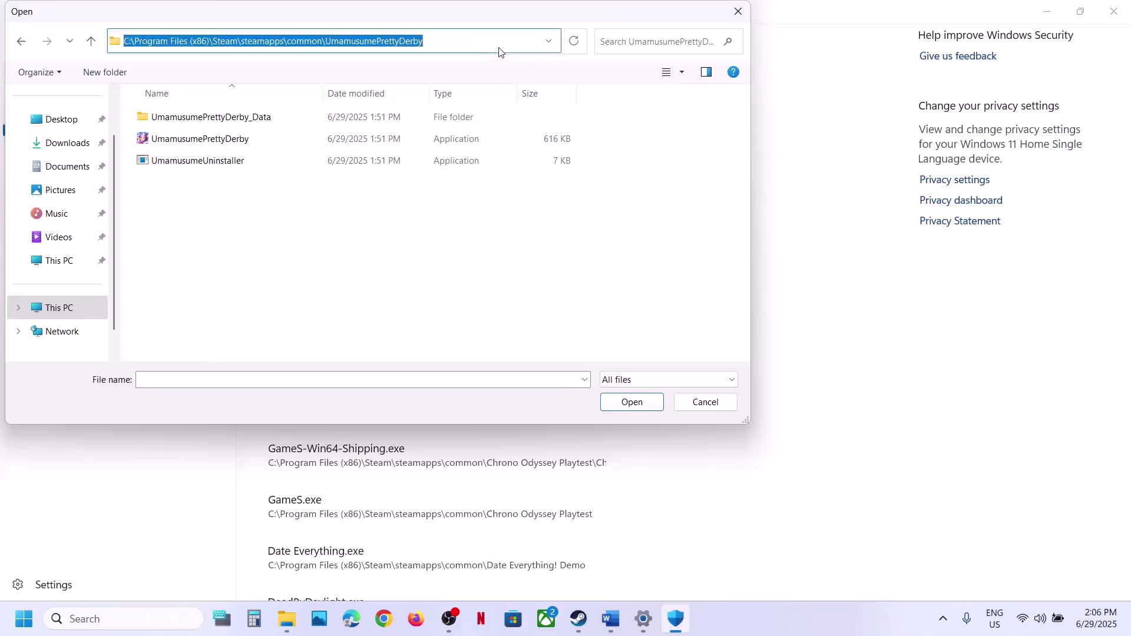
left_click(195, 145)
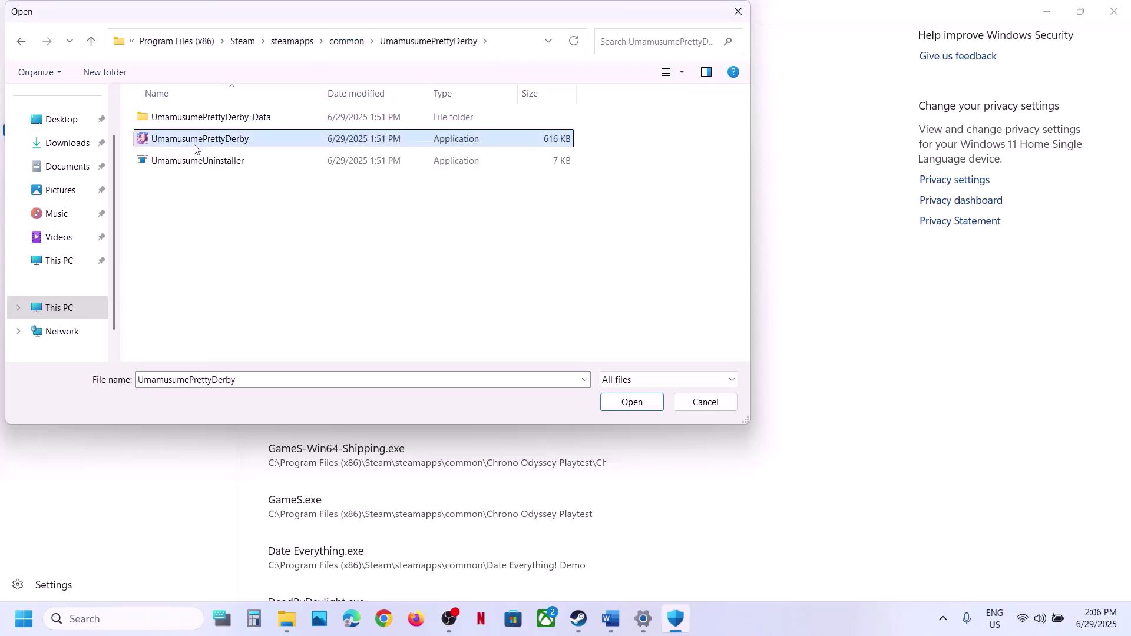
left_click(660, 407)
Open Control Panel, go to Windows Defender Firewall, and unlock its allowed apps list for changes
left_click(156, 619)
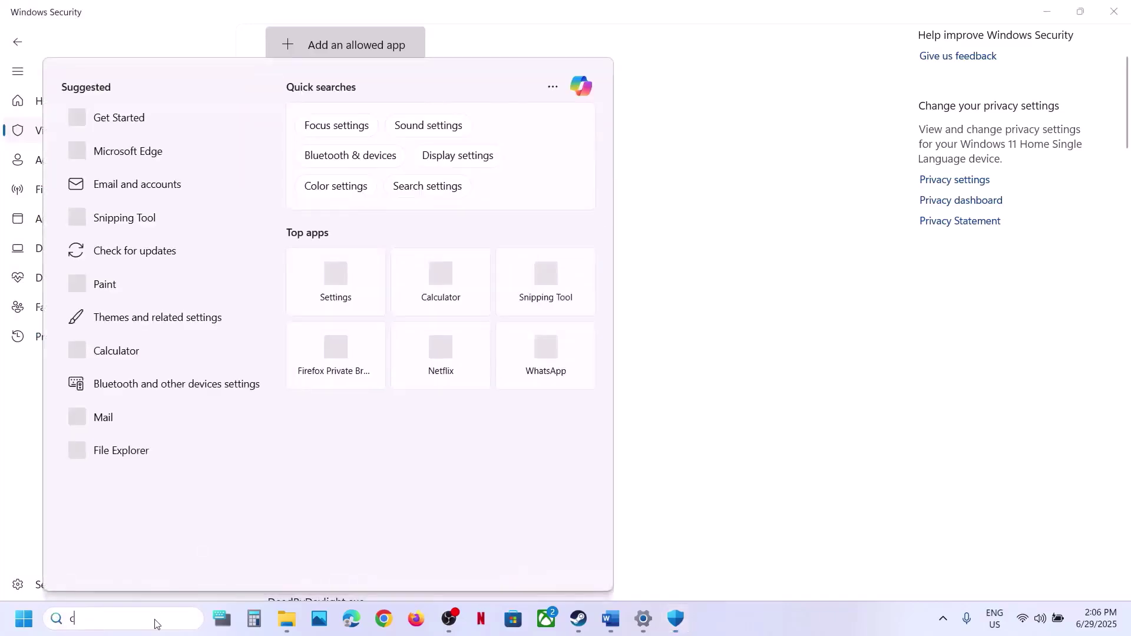
type("control")
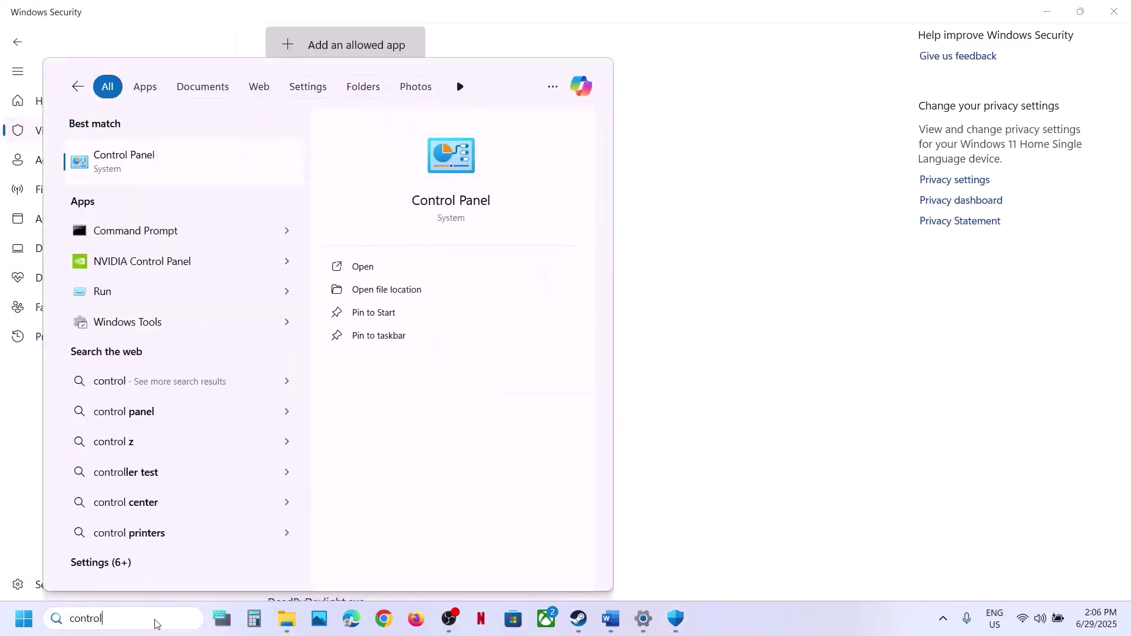
key("Return")
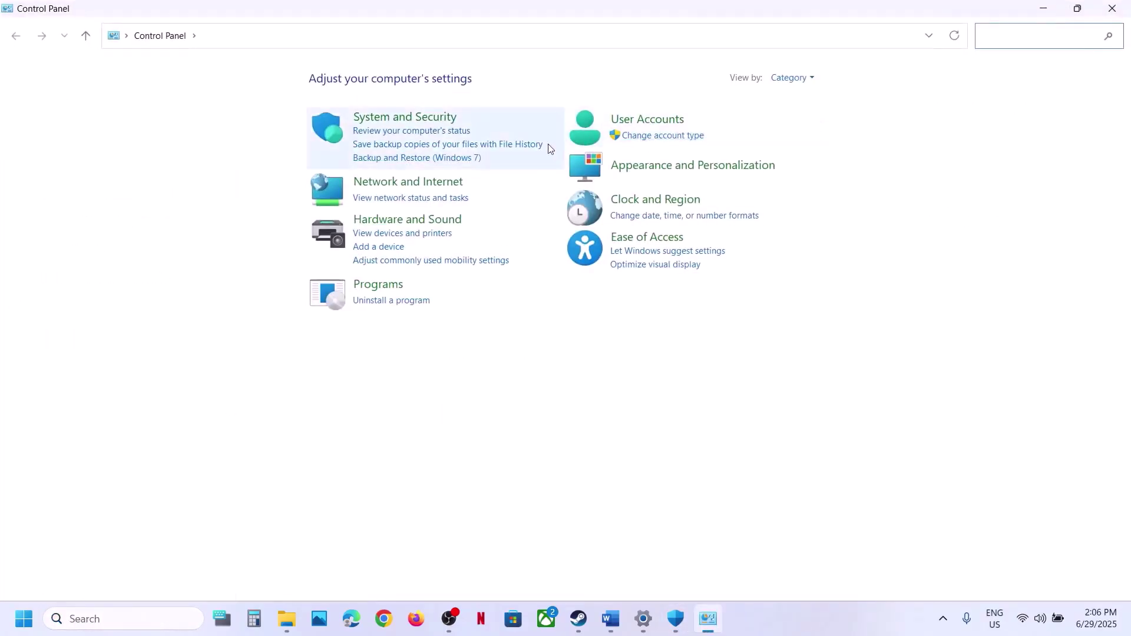
left_click(371, 119)
left_click(263, 131)
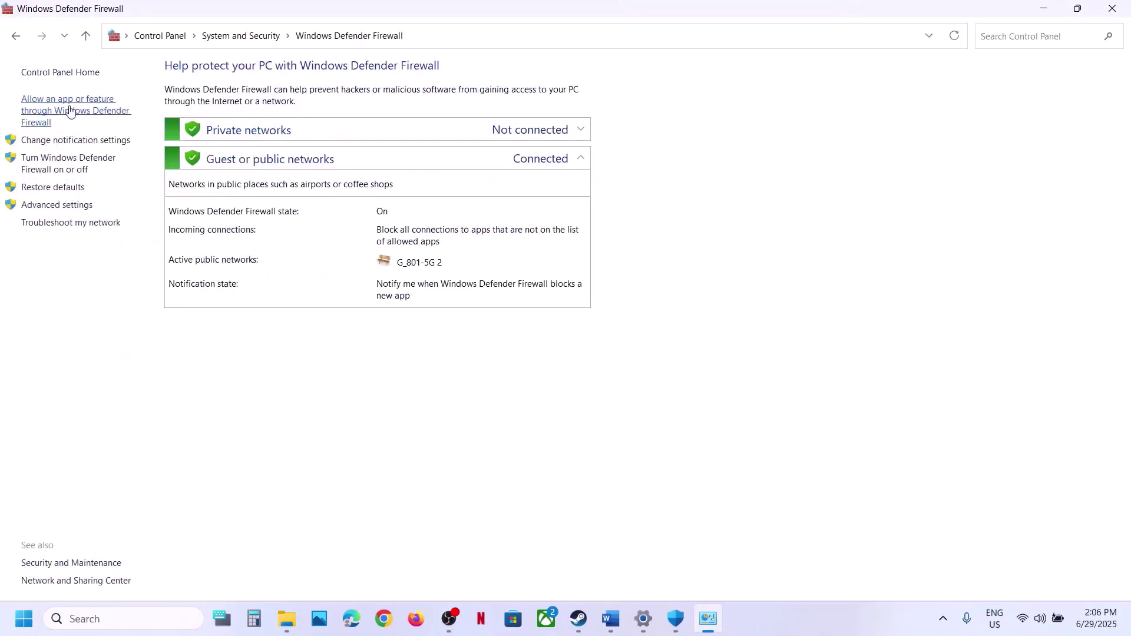
left_click(70, 111)
left_click(765, 113)
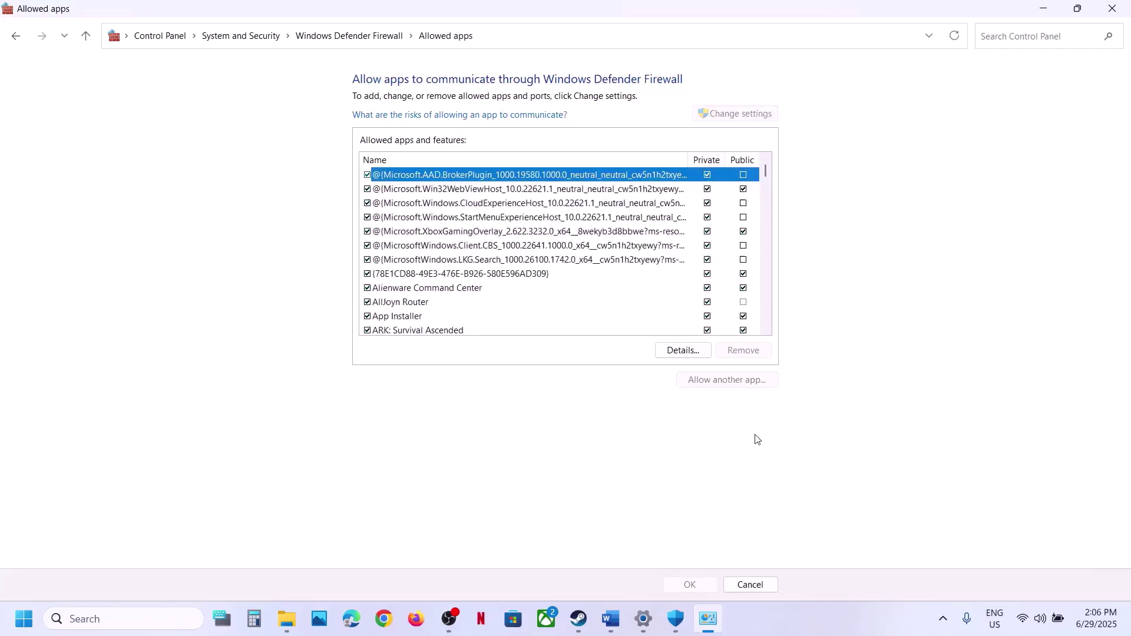
Try to add the UmamusumePrettyDerby application from Steam's common folder to the firewall's allowed apps
left_click(723, 381)
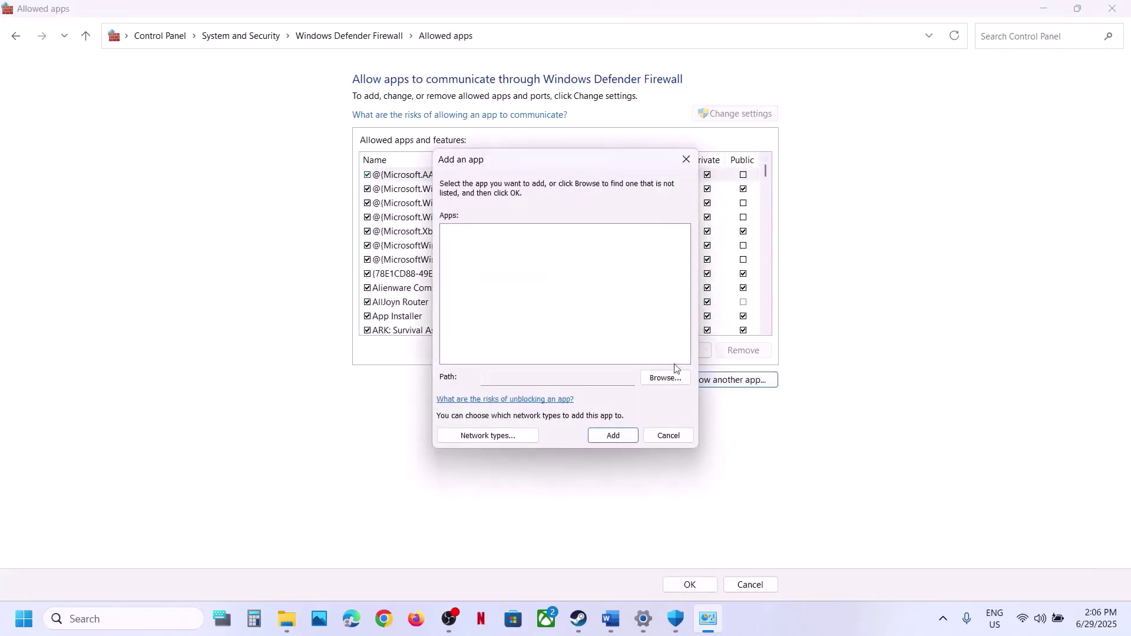
left_click(665, 377)
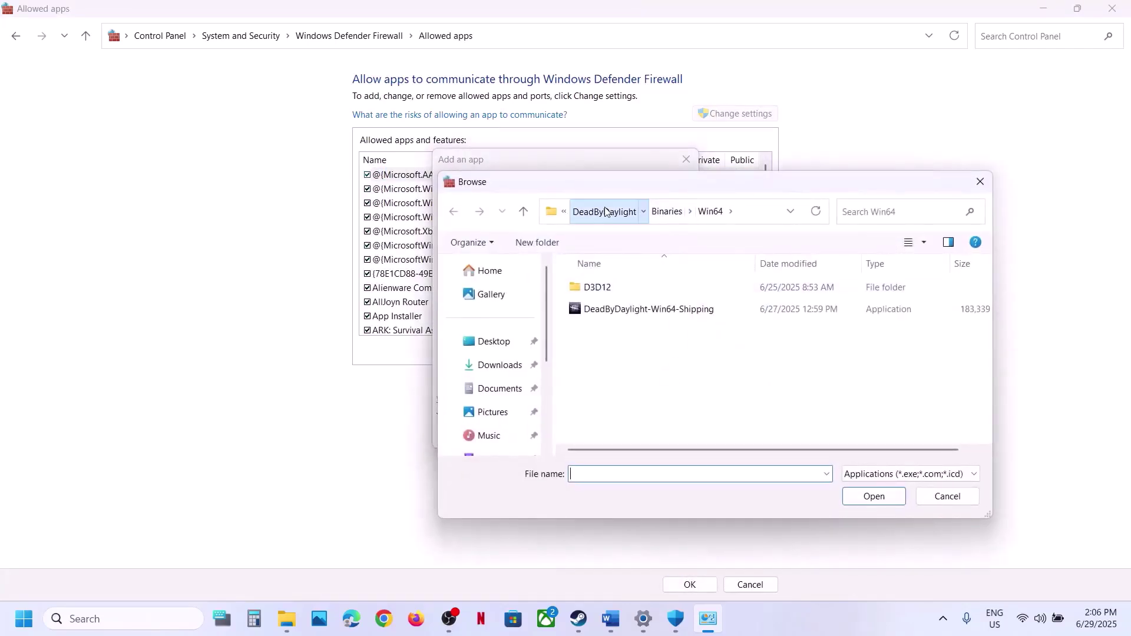
left_click(605, 211)
left_click(606, 211)
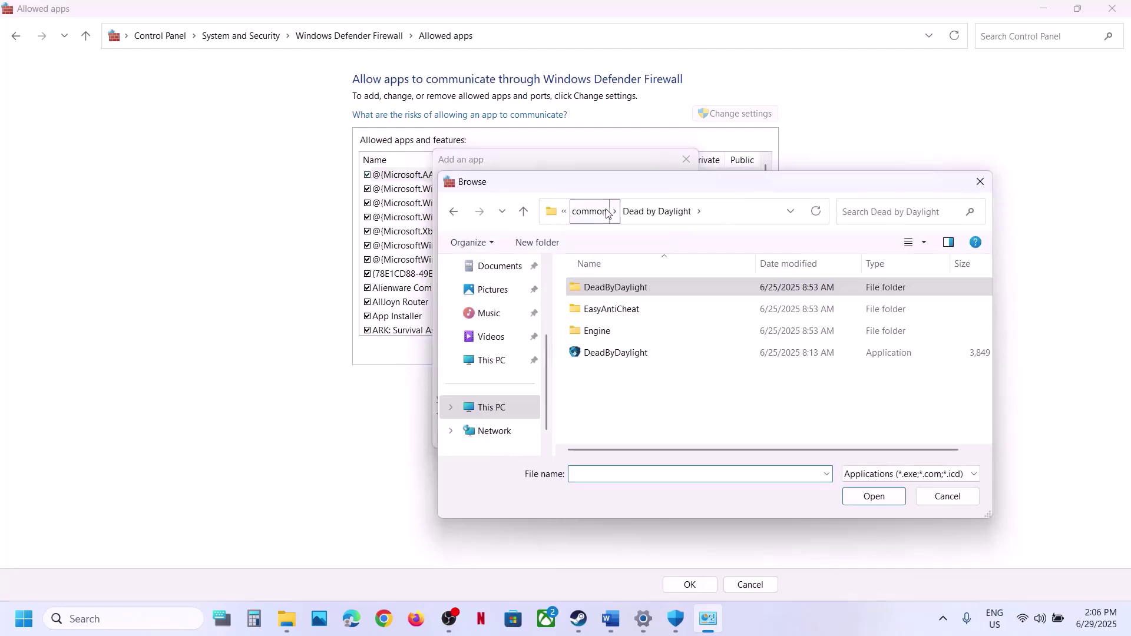
left_click(605, 212)
scroll(648, 397, "down", 5)
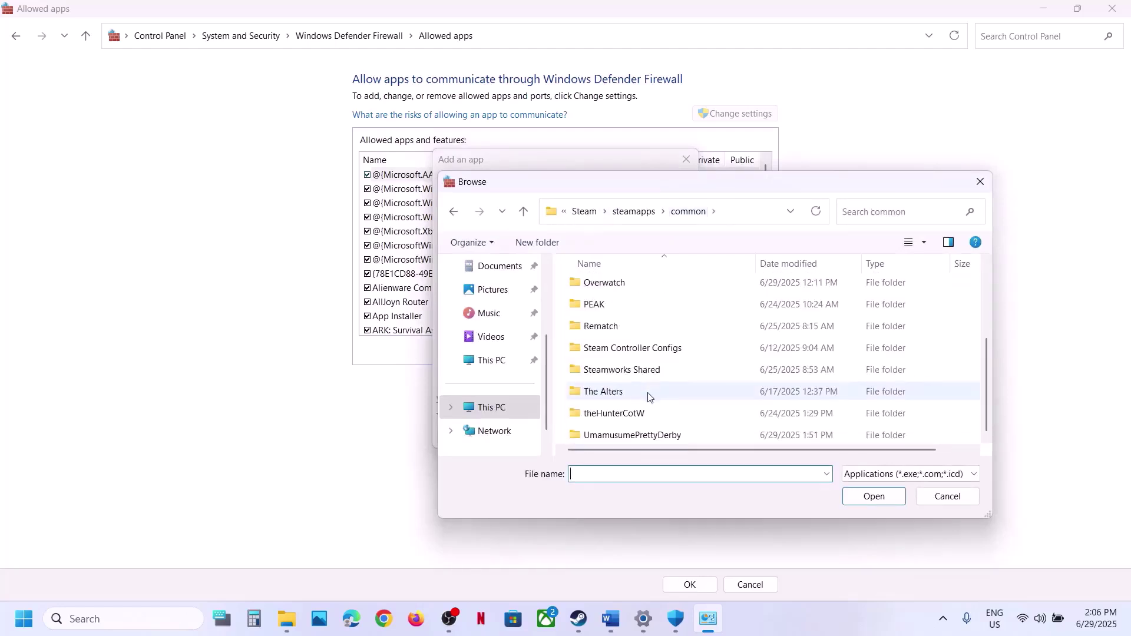
double_click(613, 435)
left_click(602, 311)
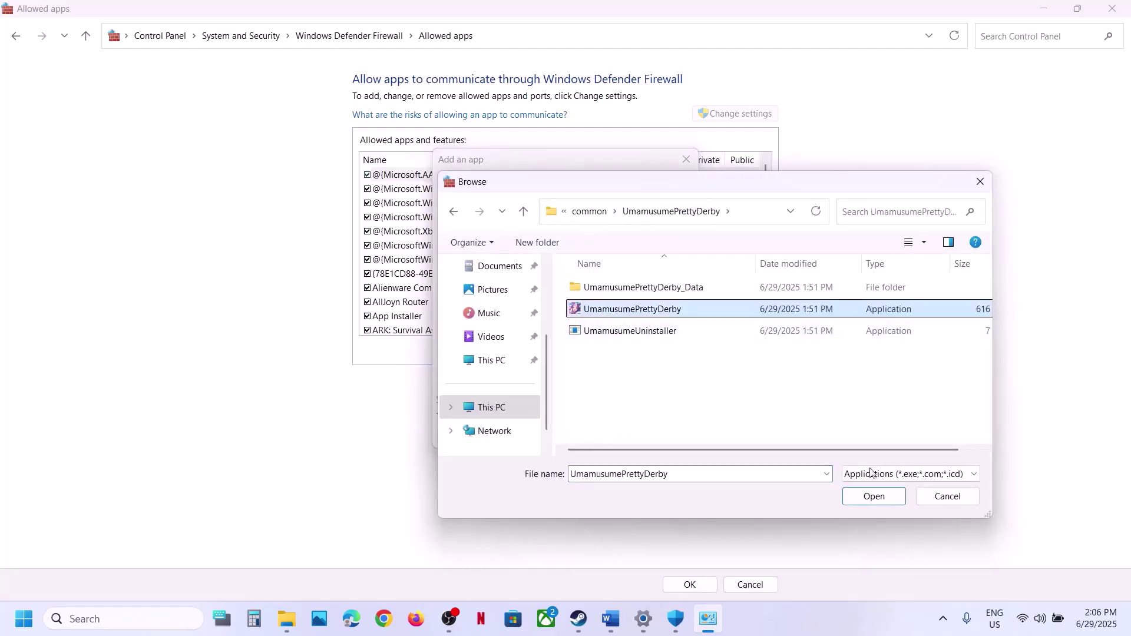
left_click(861, 501)
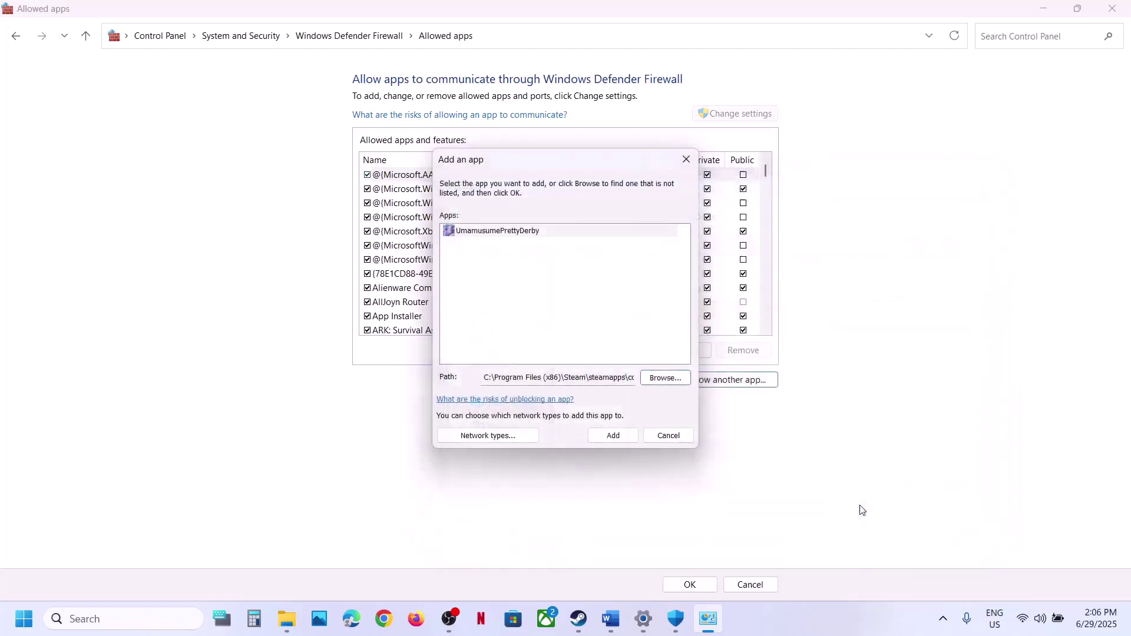
left_click(616, 435)
left_click(673, 362)
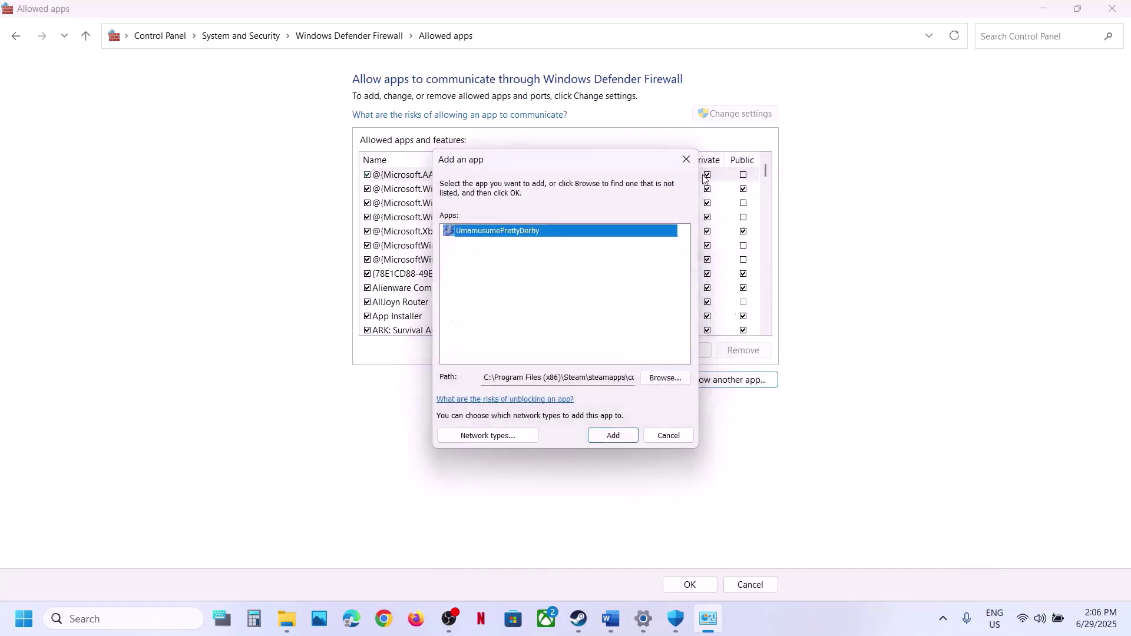
Dismiss the app-adding dialog, check the Umamusume: Pretty Derby entry in the firewall's allowed apps, and close Control Panel
left_click(687, 159)
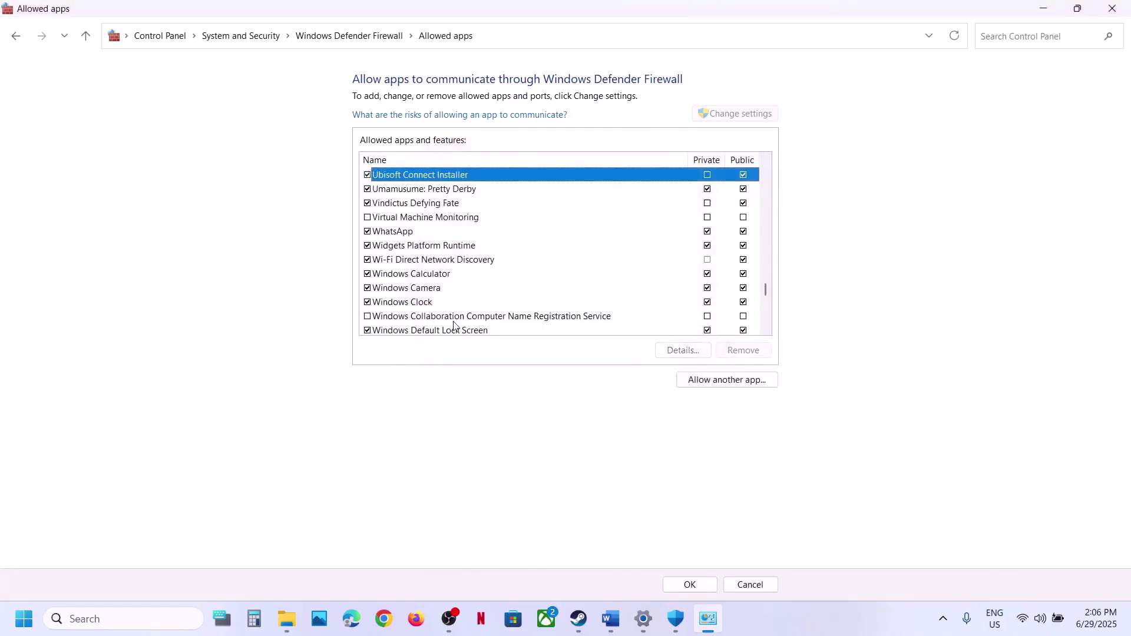
left_click(447, 190)
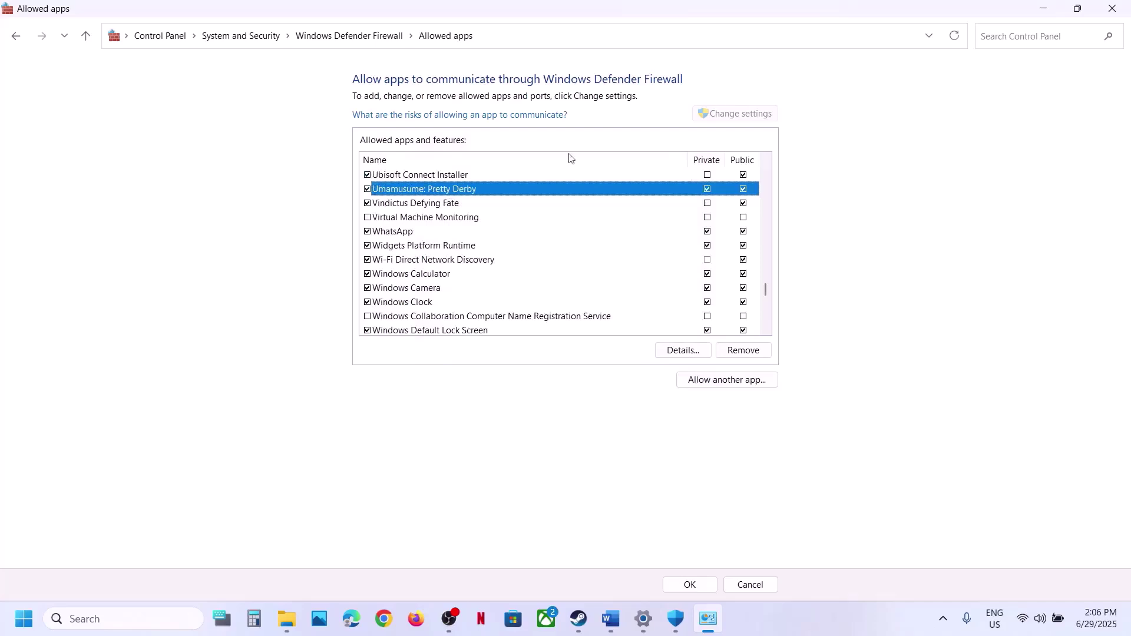
left_click(1112, 8)
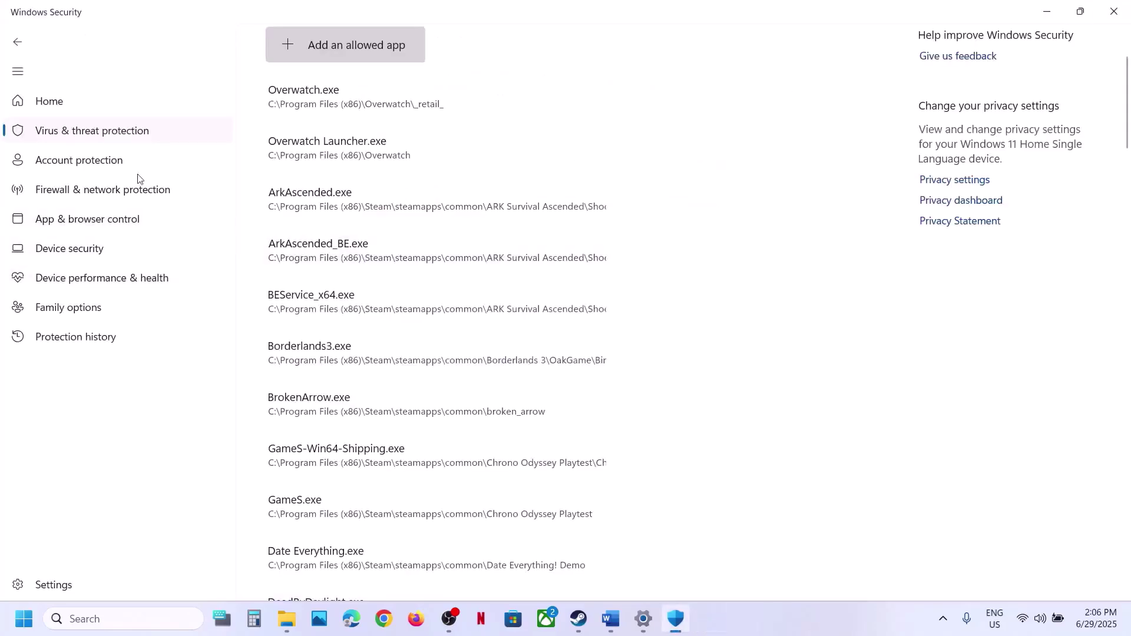
Open the Microsoft Defender Antivirus exclusions from the Virus & threat protection settings and approve the User Account Control request
left_click(115, 137)
scroll(429, 346, "down", 2)
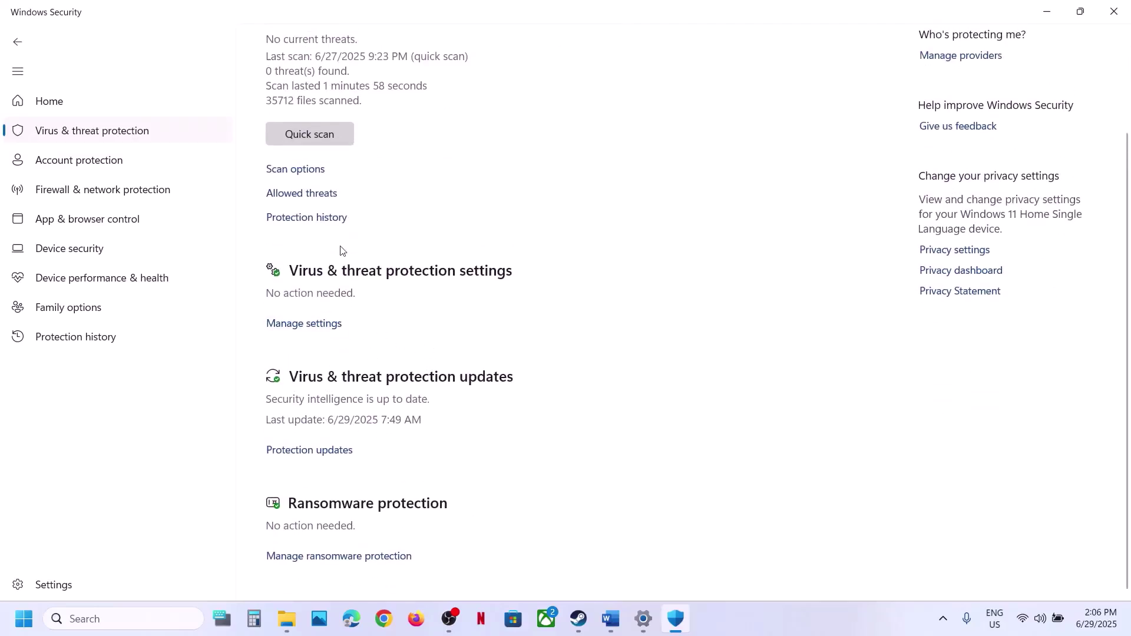
scroll(340, 250, "up", 3)
scroll(341, 254, "down", 1)
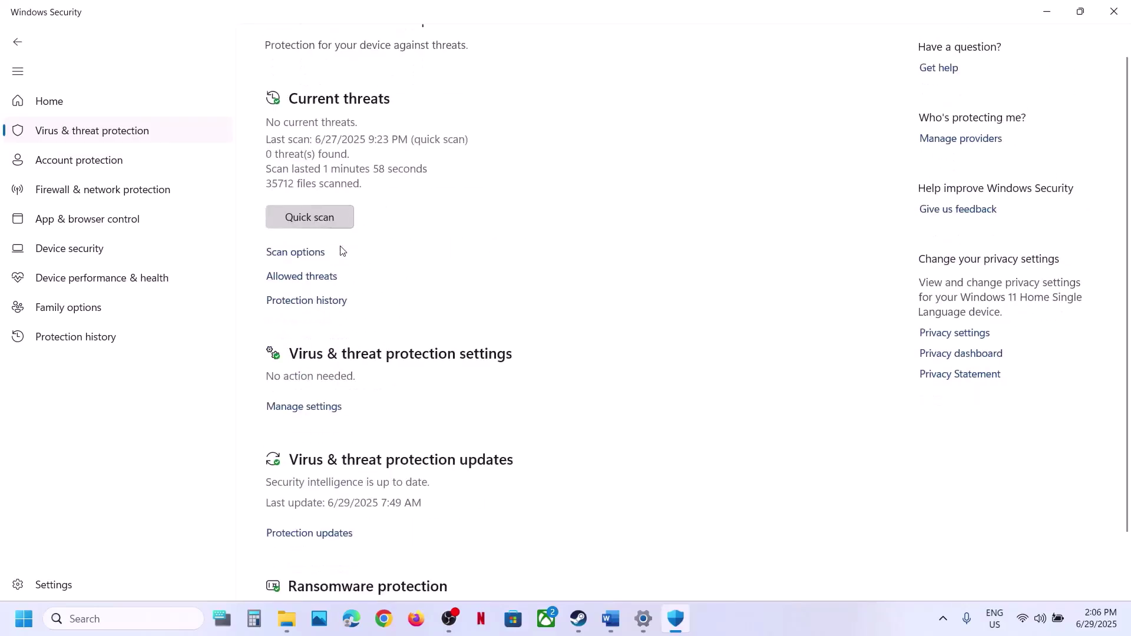
left_click(309, 411)
scroll(407, 394, "down", 10)
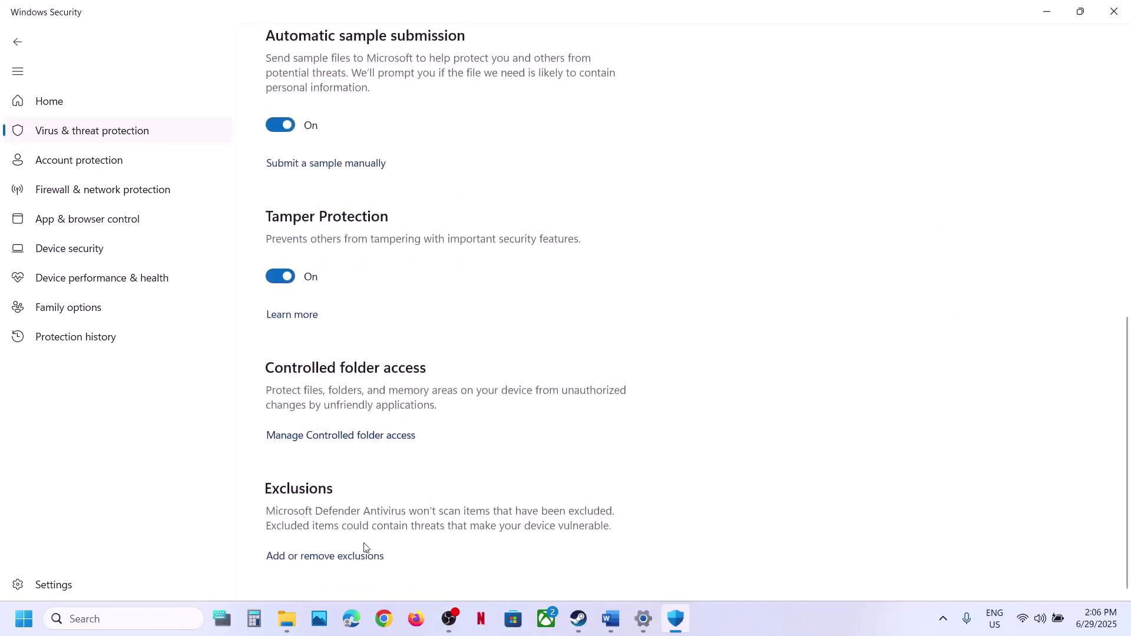
left_click(343, 558)
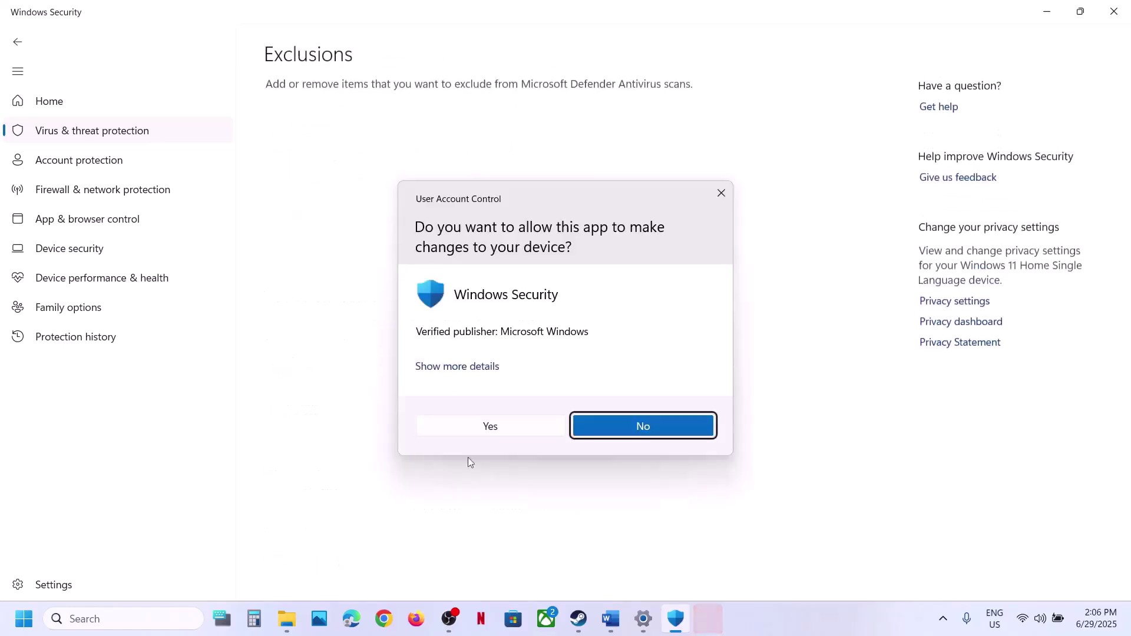
left_click(493, 427)
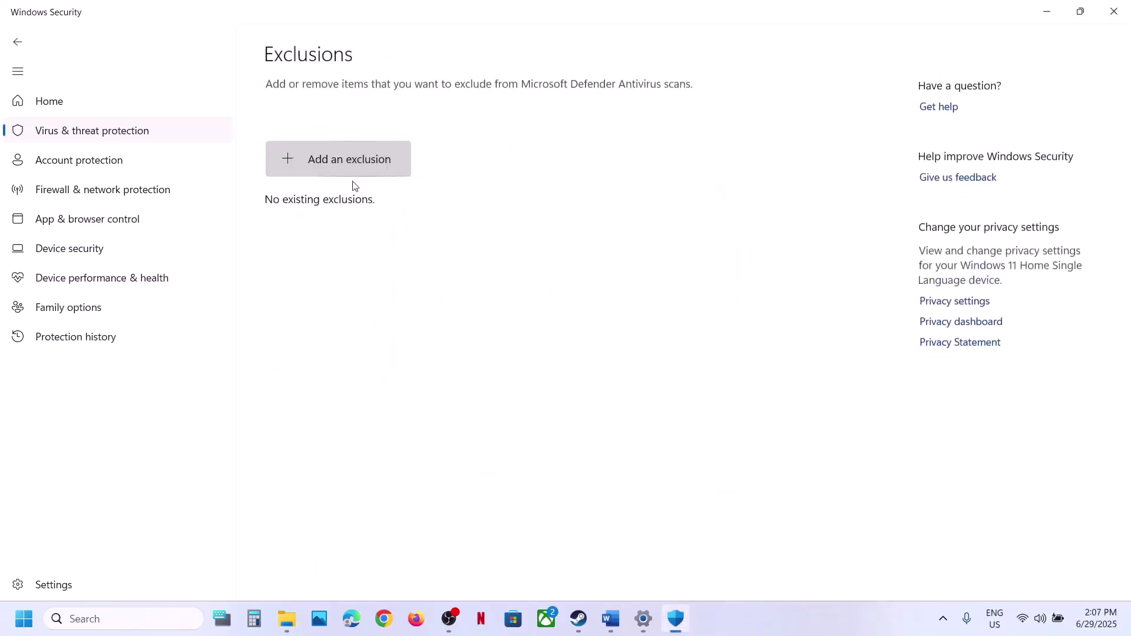
Add the UmamusumePrettyDerby folder under C:\Program Files (x86)\Steam\steamapps\common as a folder exclusion for Microsoft Defender Antivirus
left_click(337, 167)
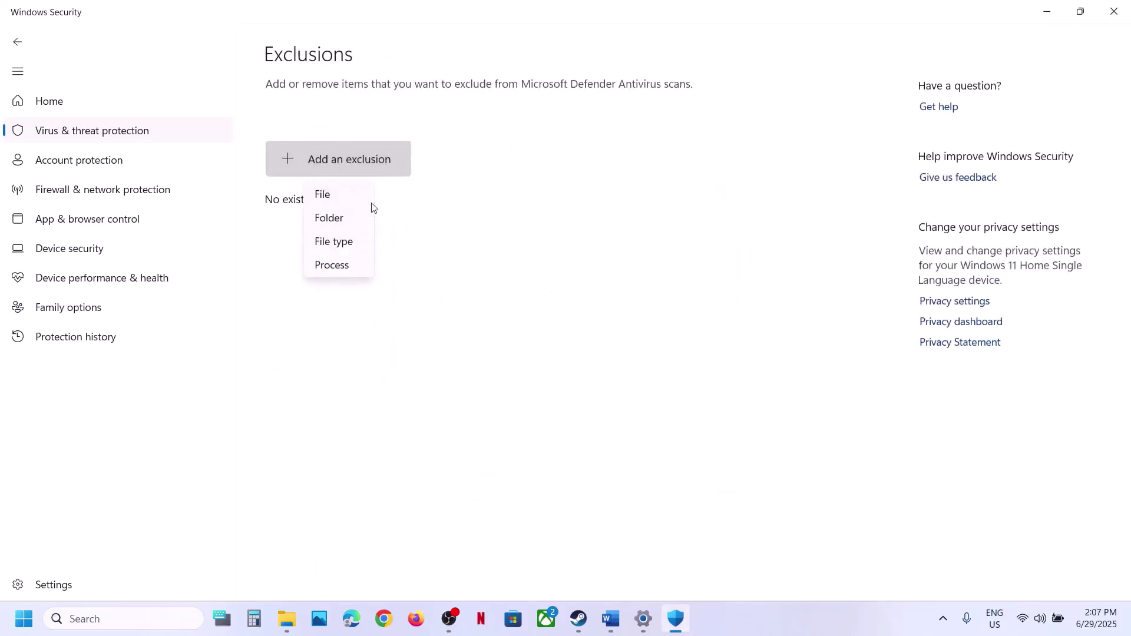
left_click(341, 226)
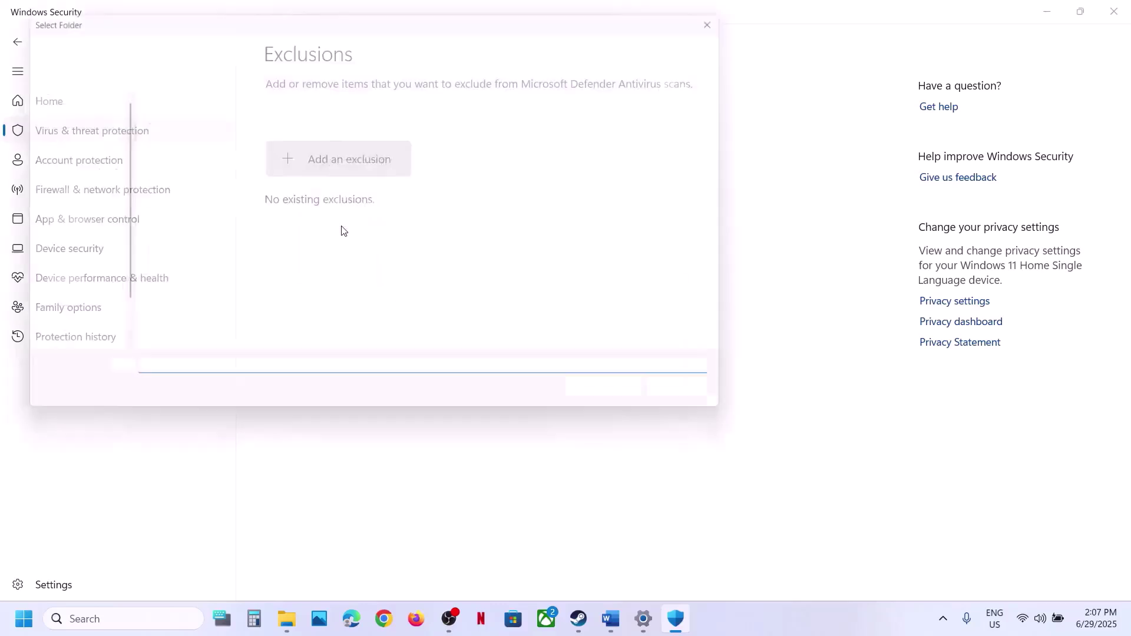
left_click(65, 344)
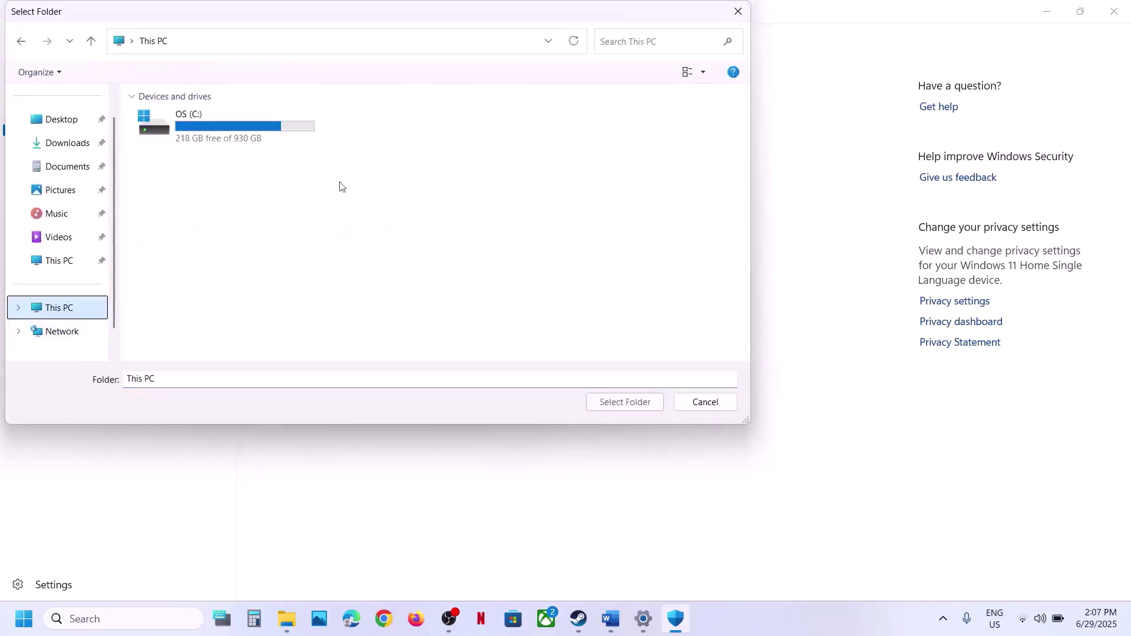
double_click(240, 139)
scroll(255, 252, "down", 2)
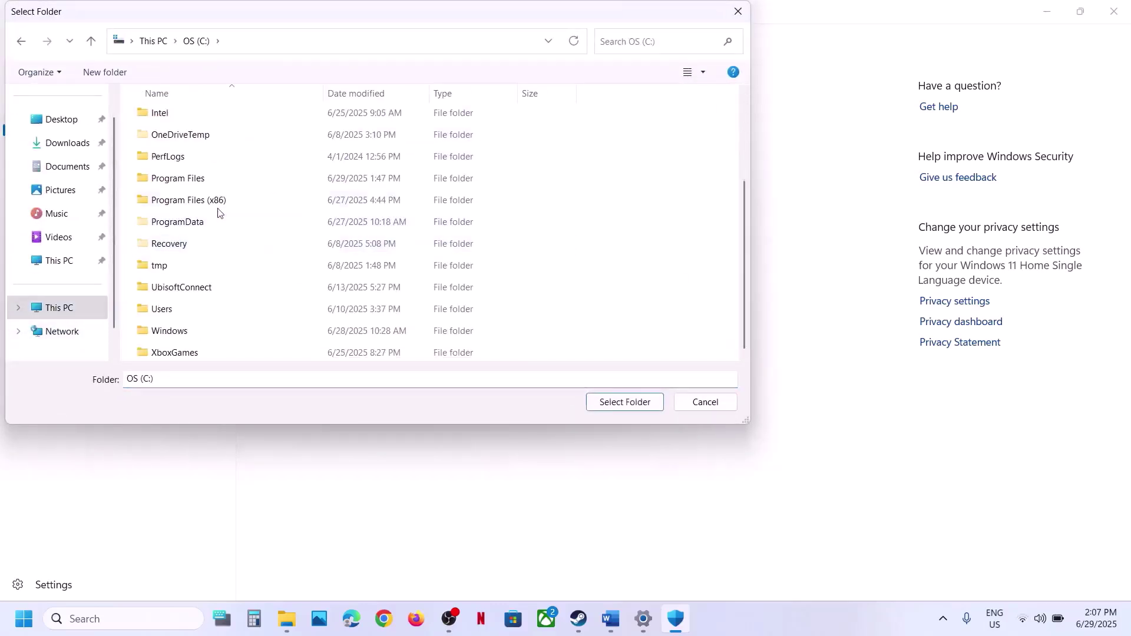
double_click(195, 200)
scroll(196, 203, "down", 5)
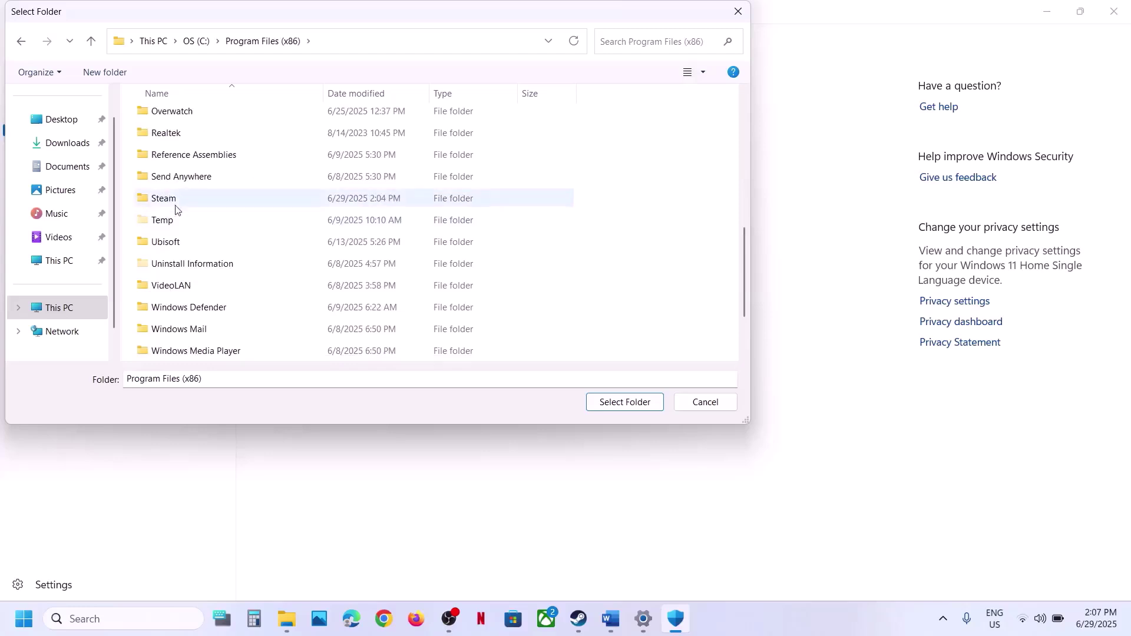
double_click(172, 202)
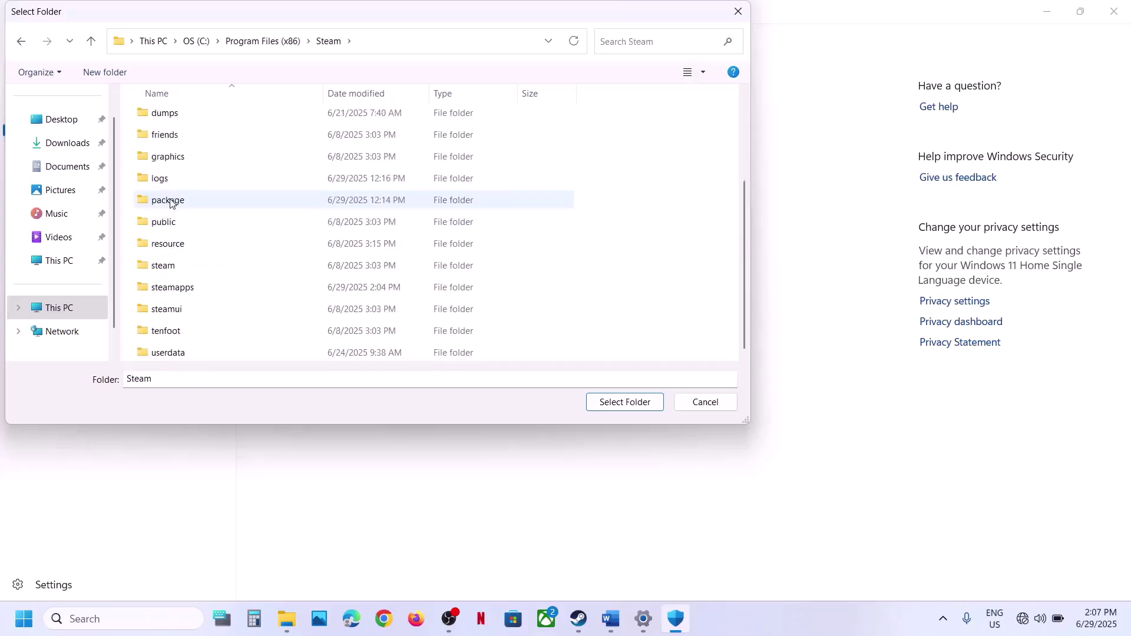
double_click(187, 287)
left_click(193, 125)
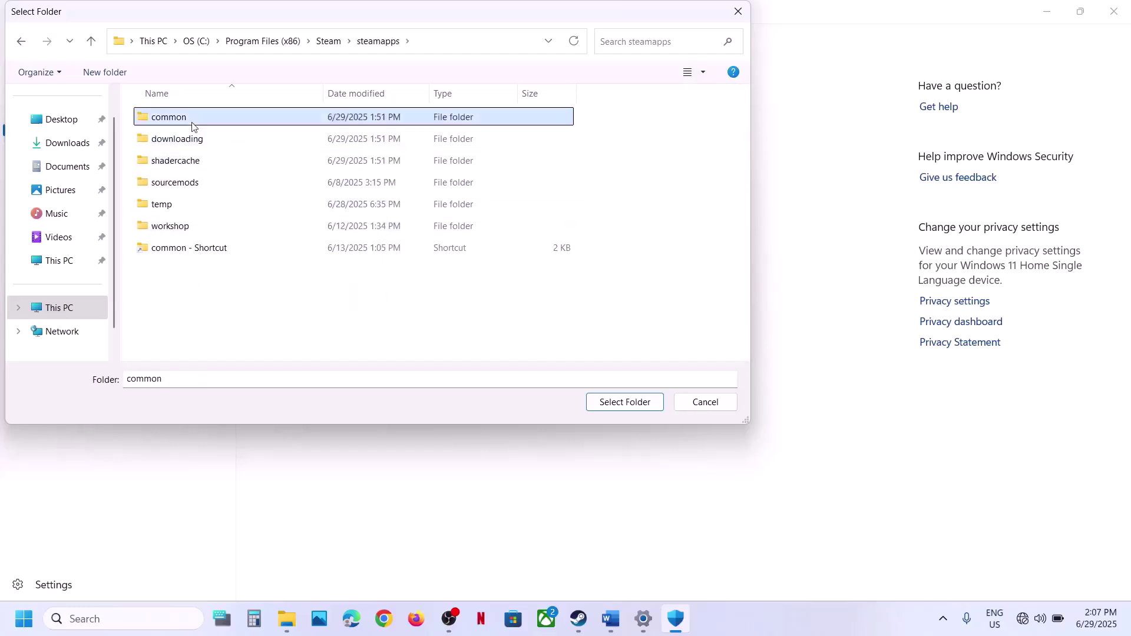
double_click(193, 125)
scroll(223, 289, "down", 2)
left_click(219, 358)
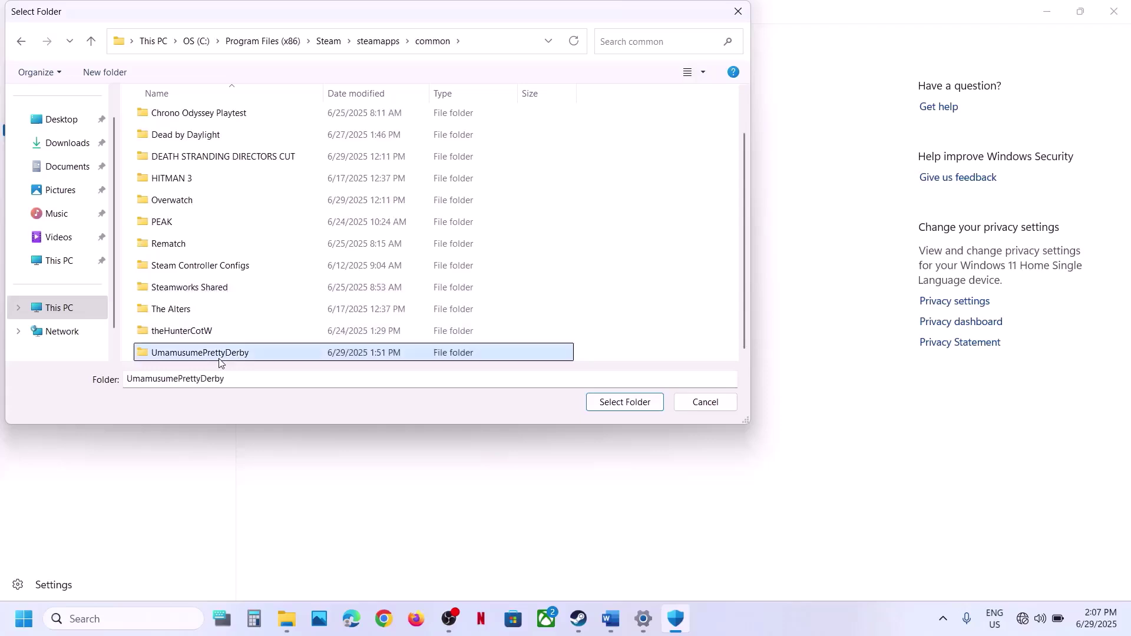
left_click(598, 411)
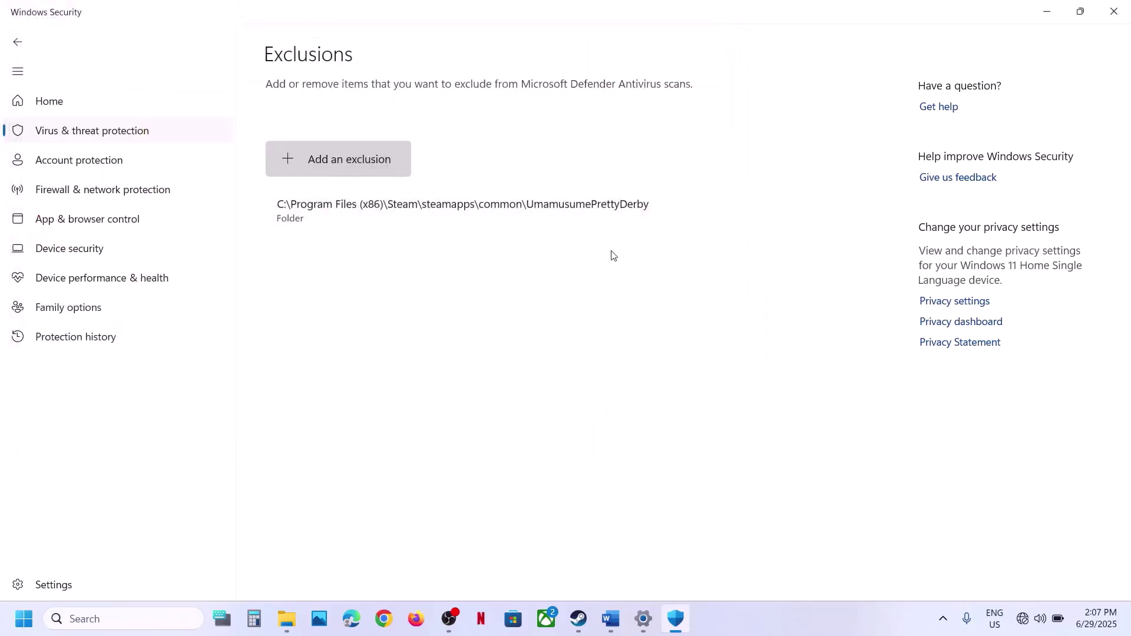
Switch to the Word document and review Step 4's advice on ESET HIPS exclusions and Cloudflare WARP
left_click(613, 619)
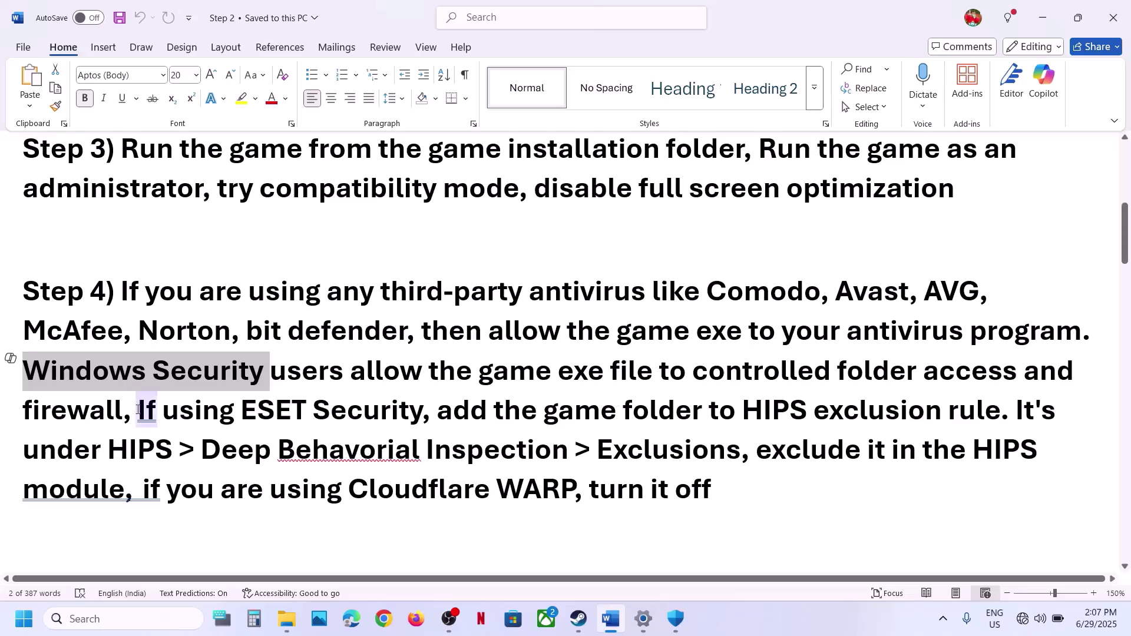
left_click_drag(137, 410, 398, 432)
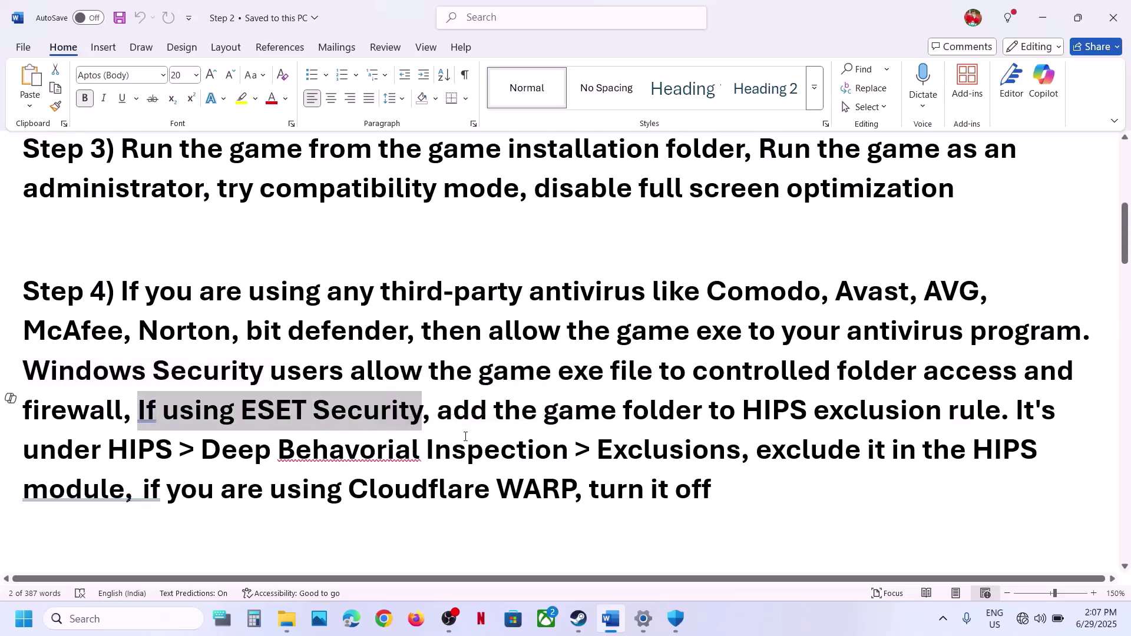
left_click(466, 443)
left_click_drag(458, 413, 975, 430)
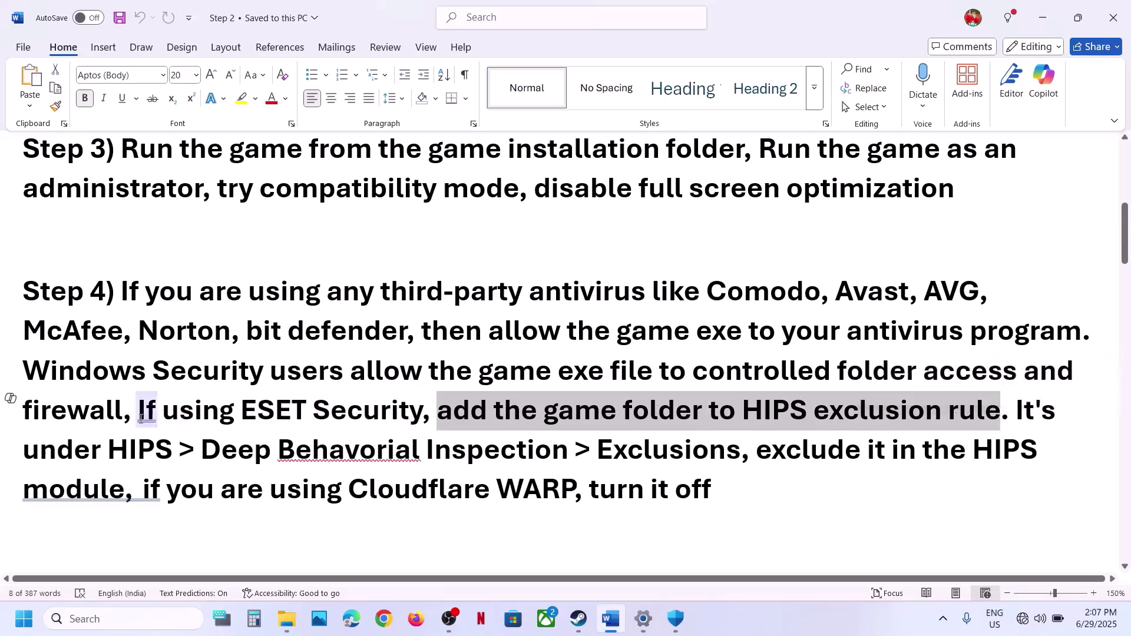
left_click_drag(109, 448, 651, 455)
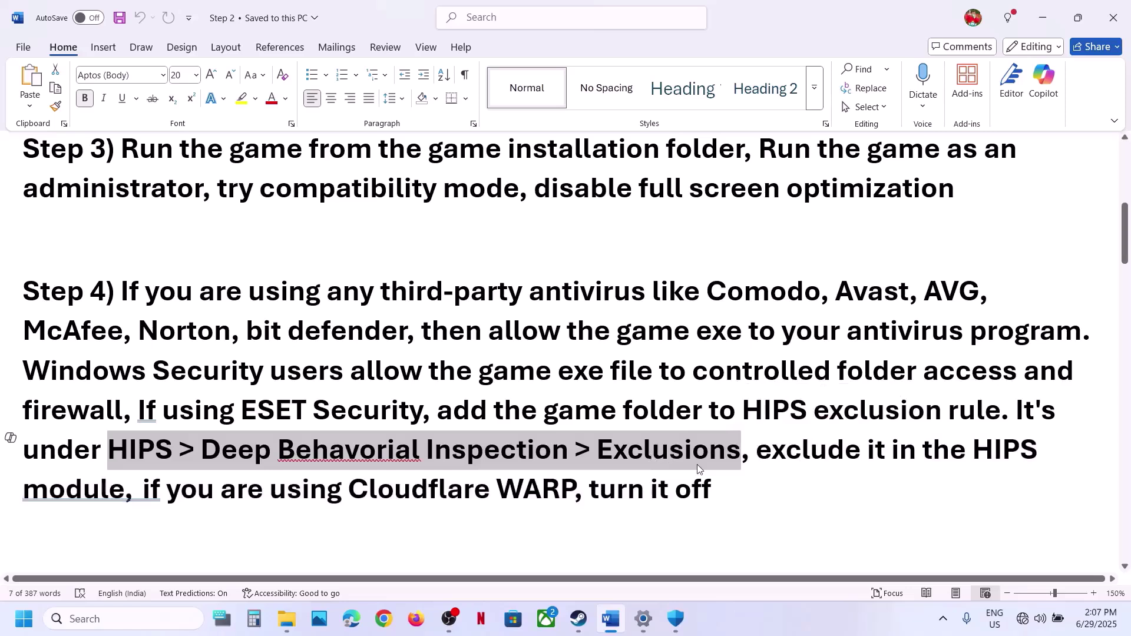
left_click_drag(532, 408, 685, 409)
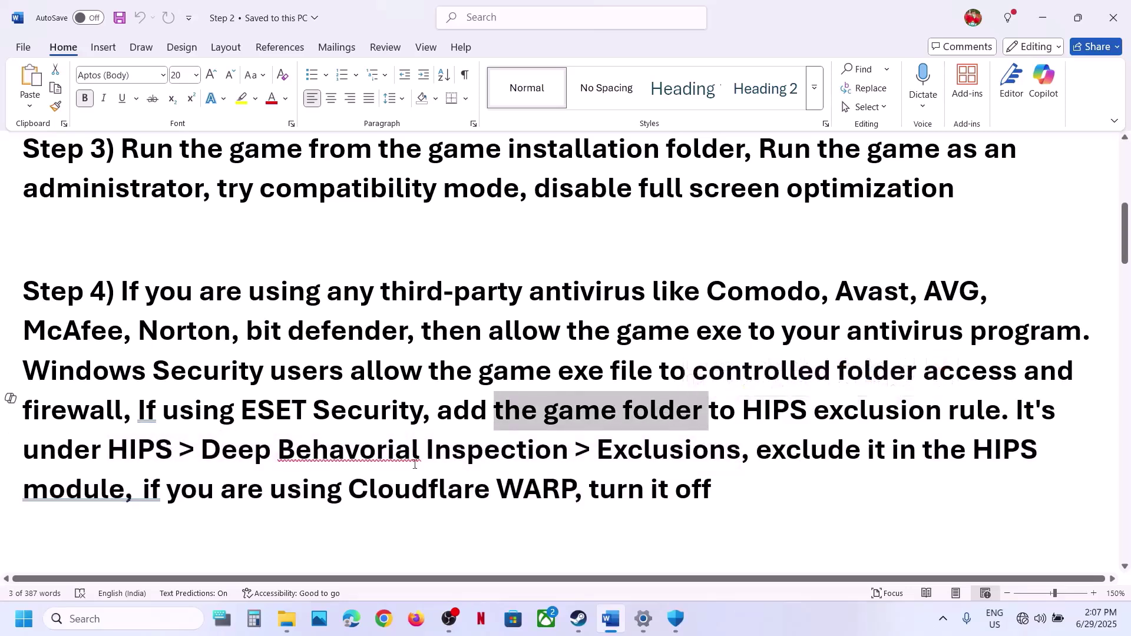
left_click_drag(202, 492, 537, 505)
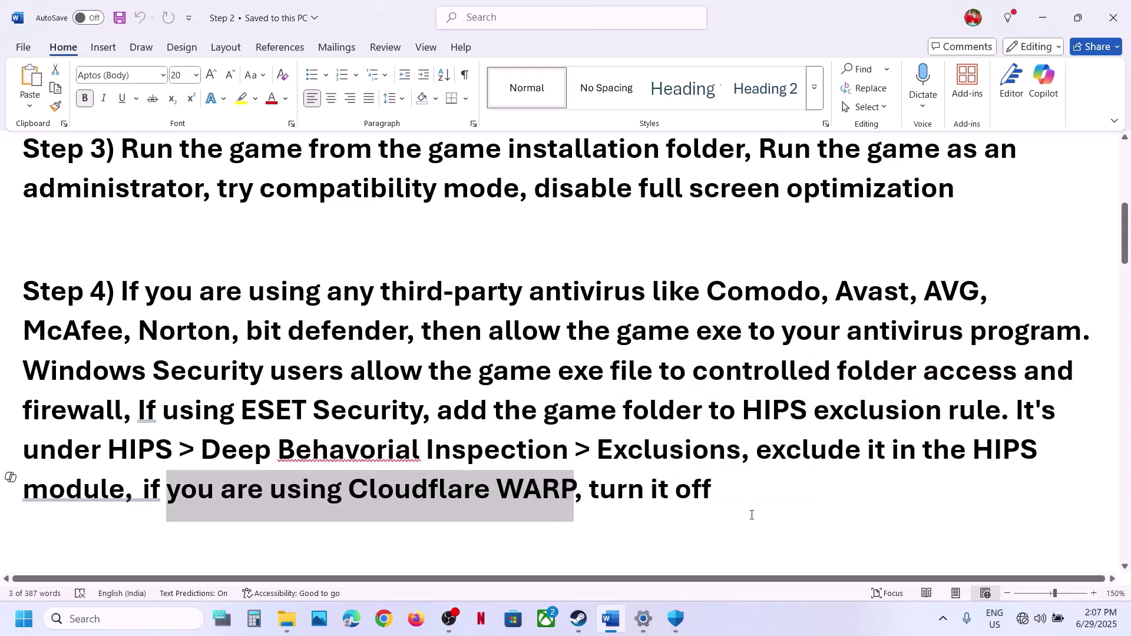
left_click(752, 507)
left_click_drag(751, 488, 270, 371)
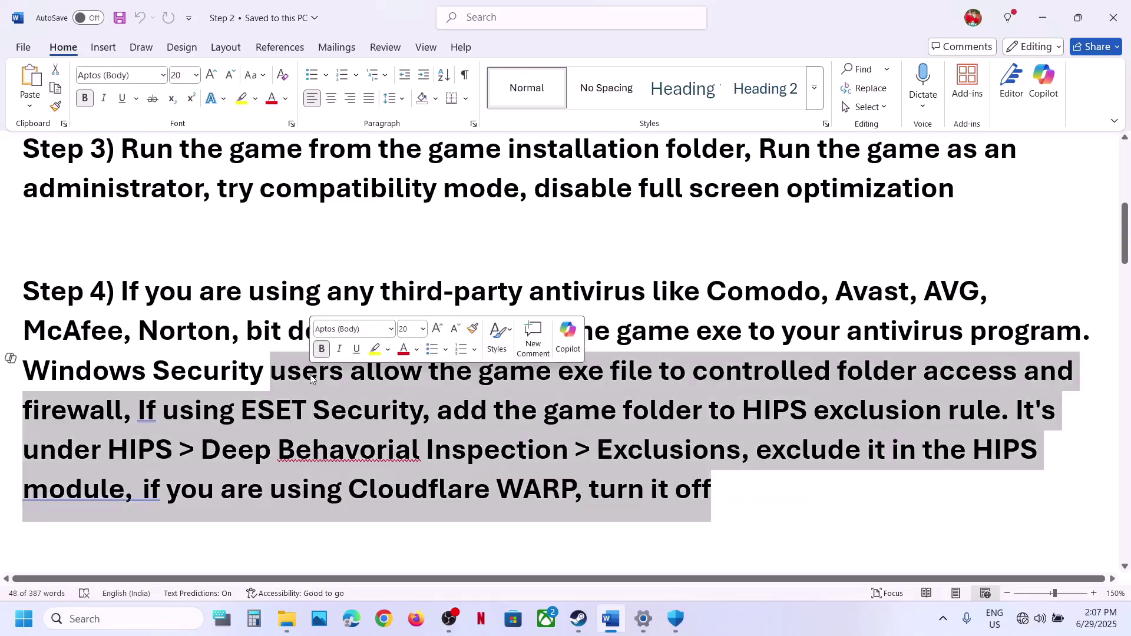
left_click(310, 374)
Review Step 5's advice on the VPN and trying a different network
scroll(310, 375, "down", 2)
scroll(311, 375, "down", 2)
scroll(310, 374, "up", 1)
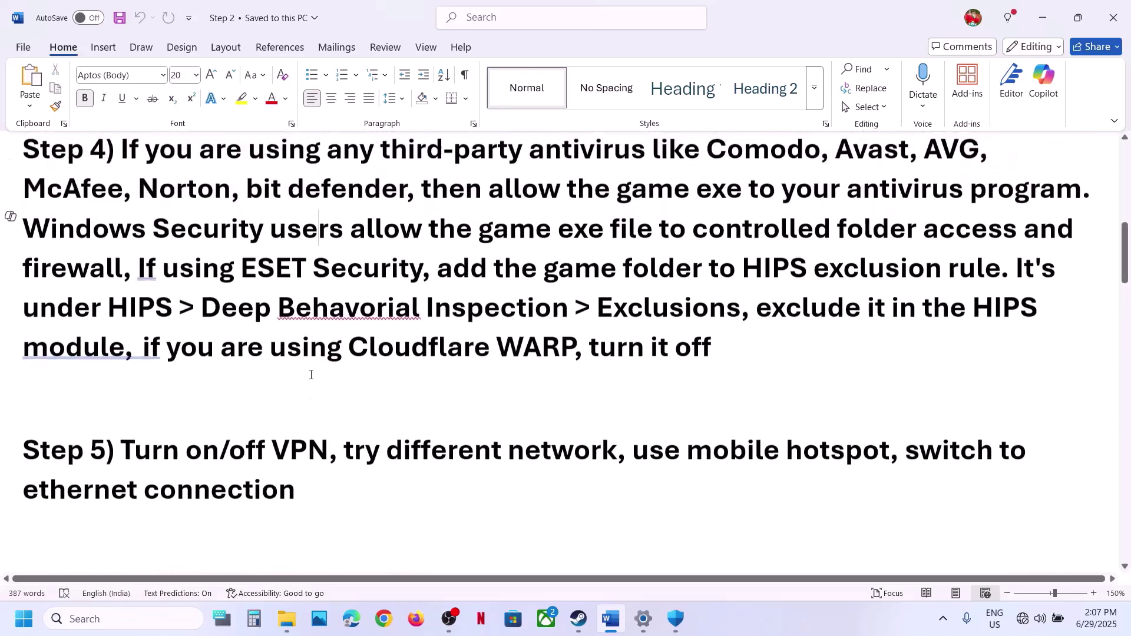
left_click_drag(139, 453, 299, 453)
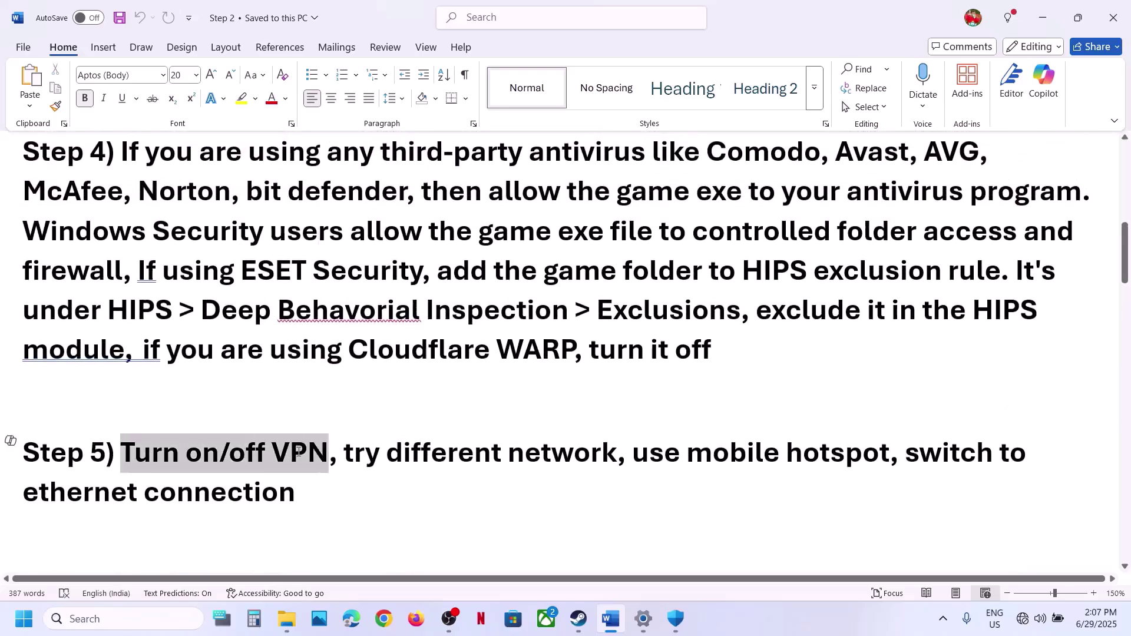
left_click(204, 453)
left_click_drag(127, 452, 176, 453)
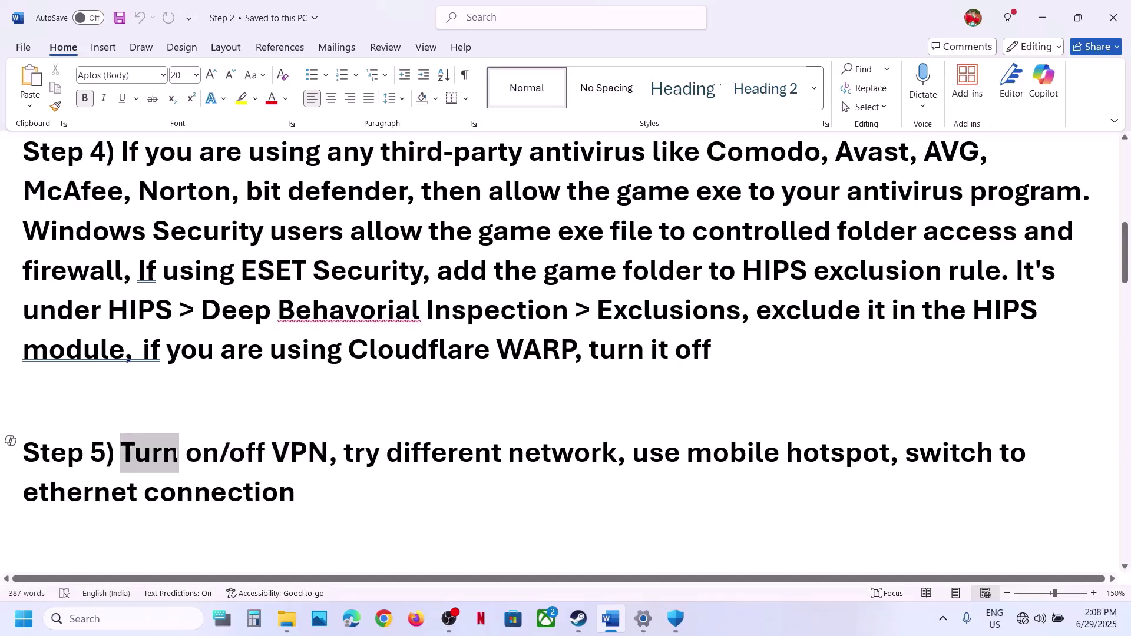
left_click_drag(175, 453, 176, 457)
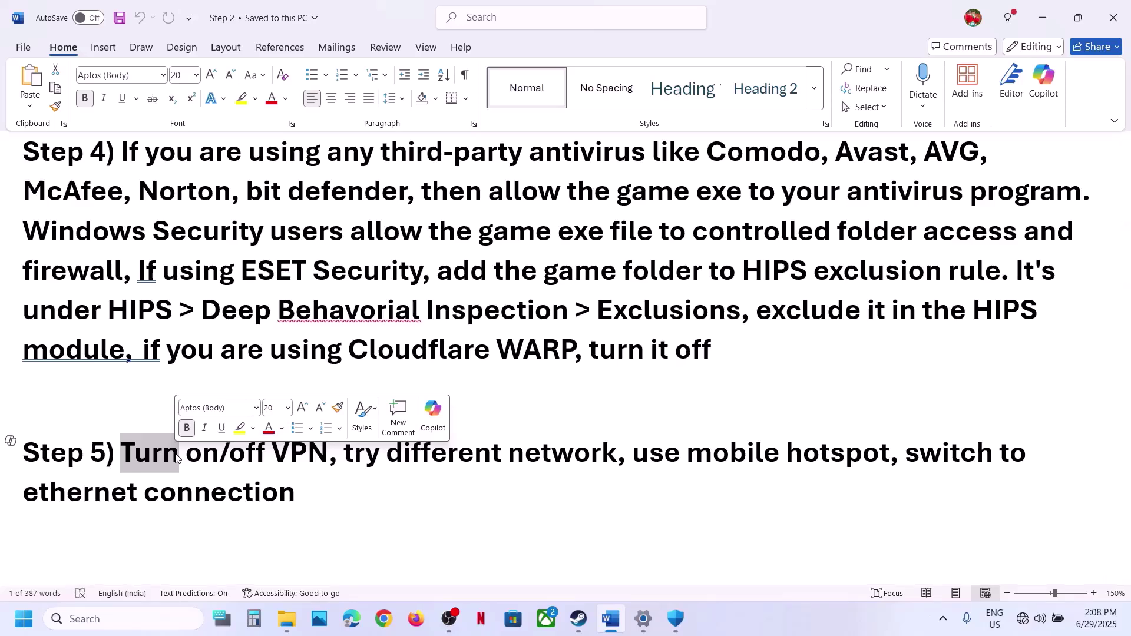
left_click(256, 453)
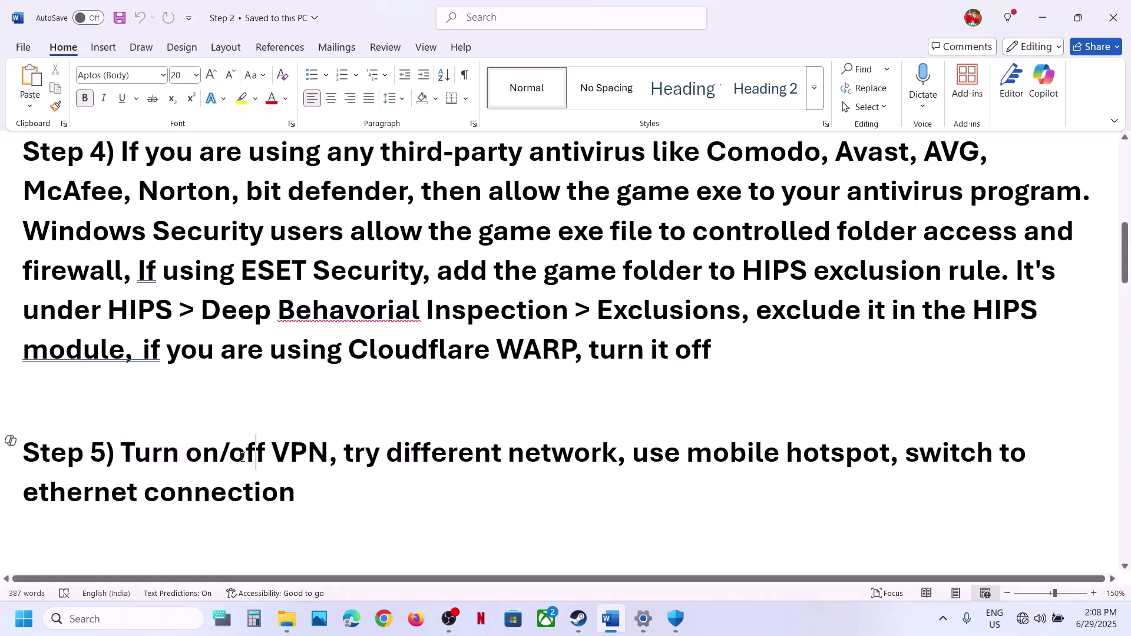
left_click_drag(242, 456, 545, 462)
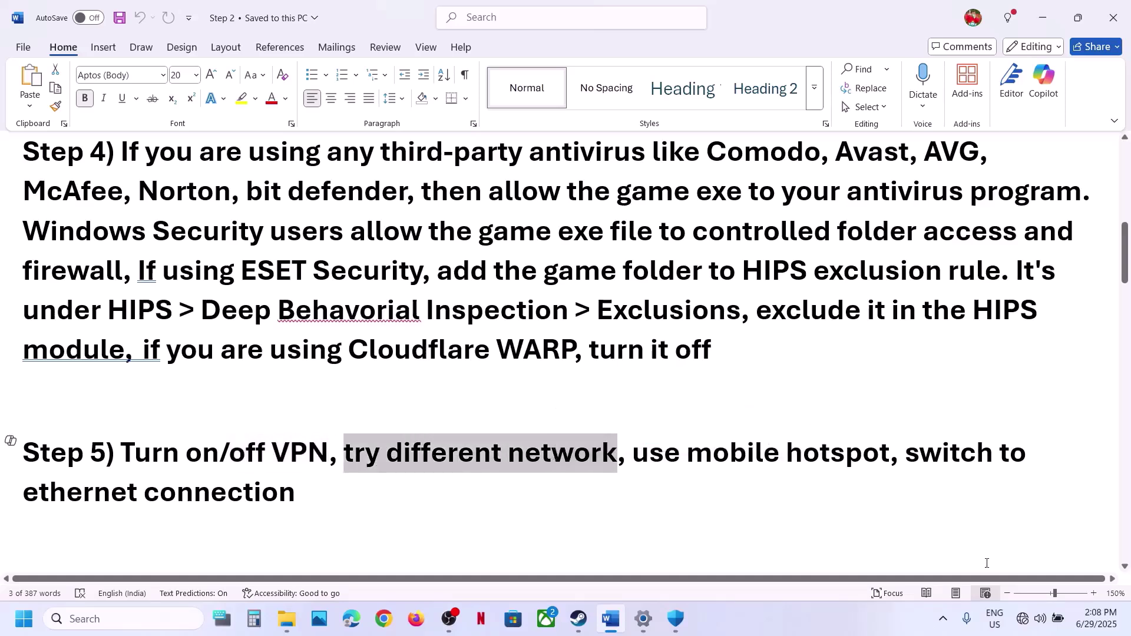
Connect the computer to the G_801-4G Wi-Fi network and return to the document
left_click(1032, 619)
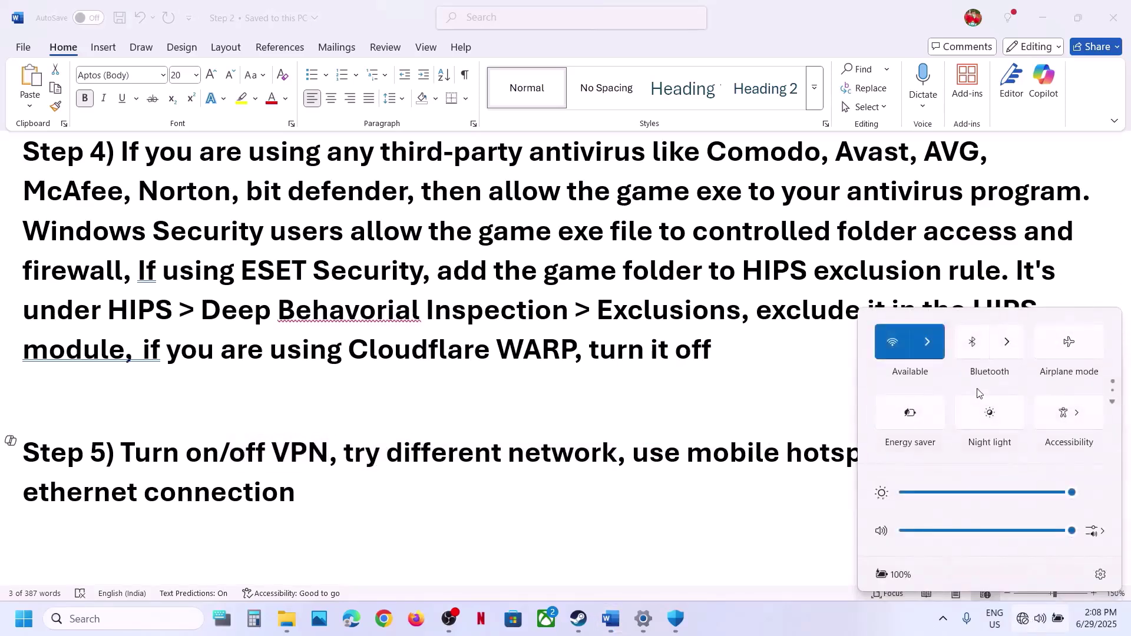
left_click(927, 342)
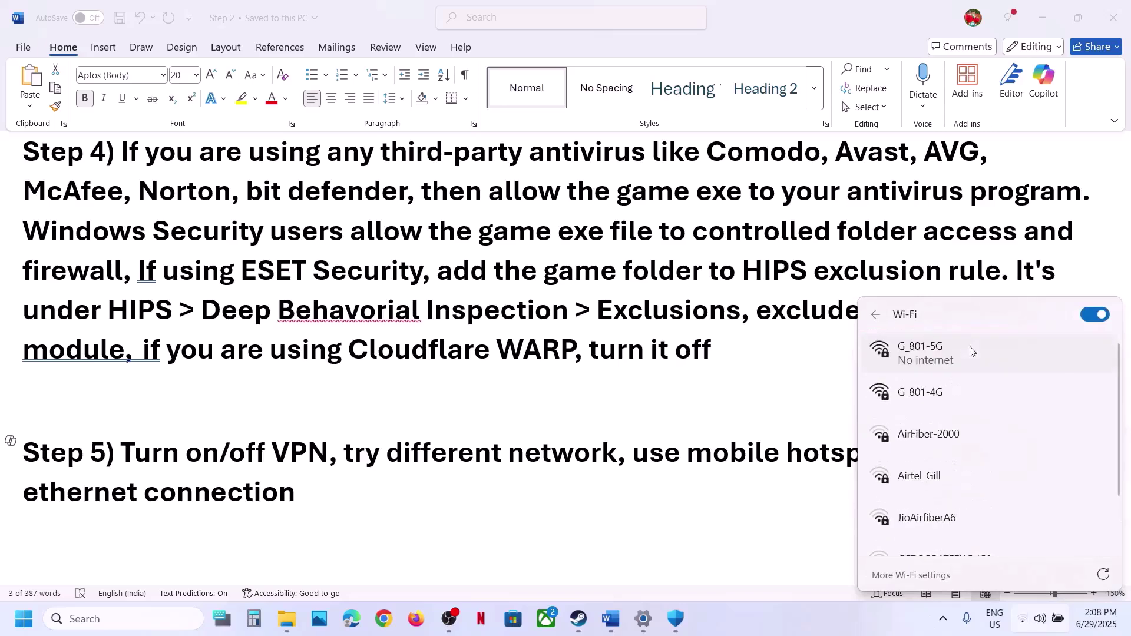
left_click(942, 392)
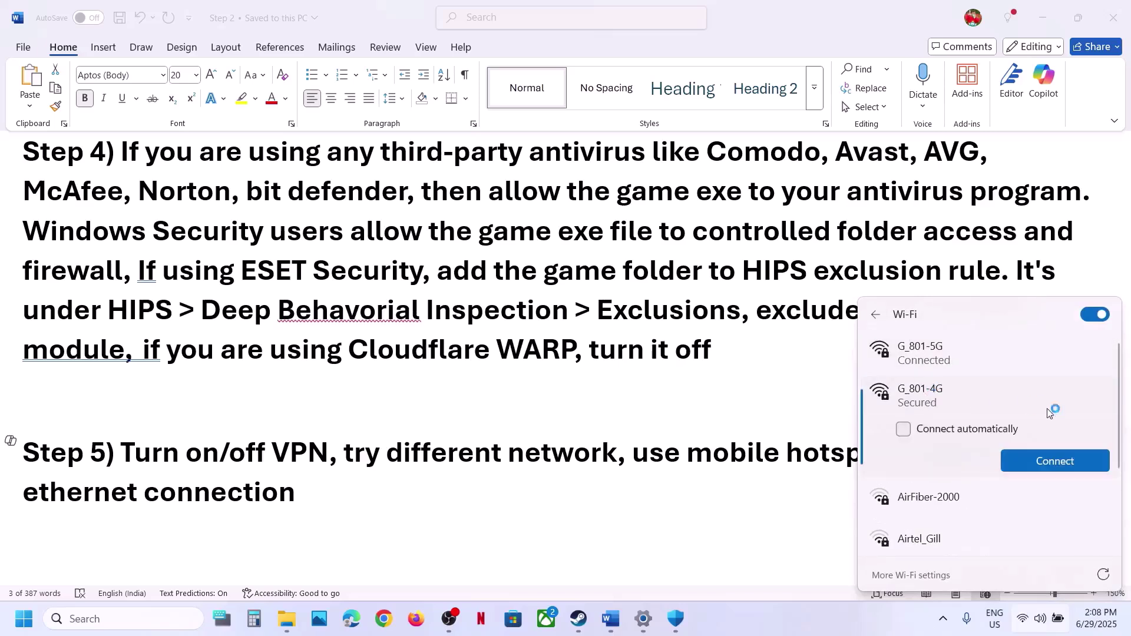
left_click(1040, 462)
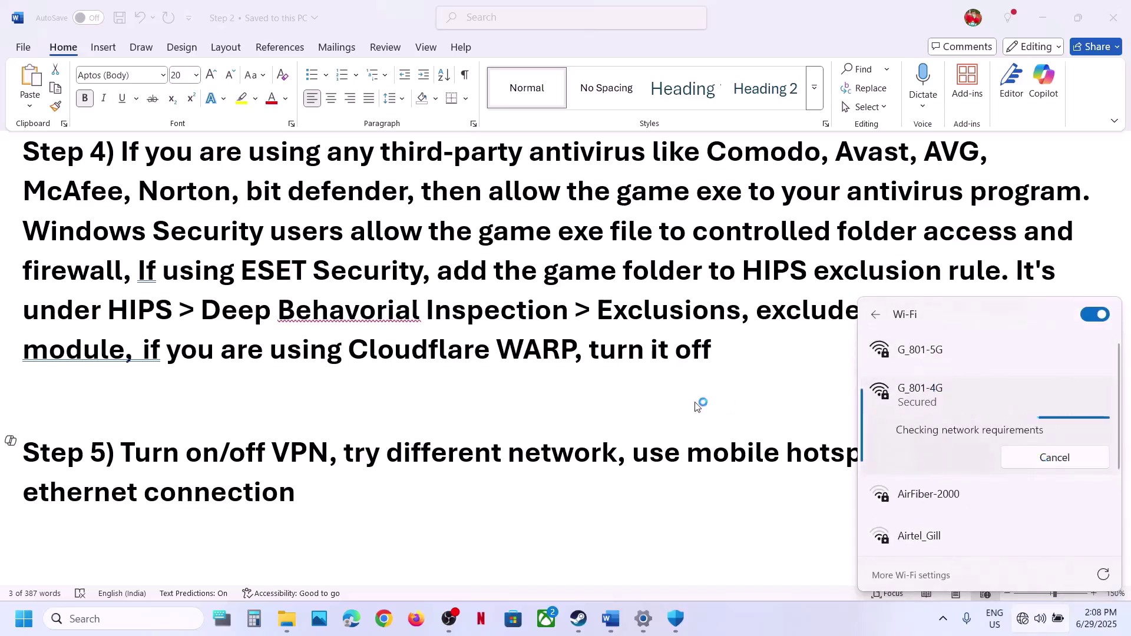
left_click(681, 458)
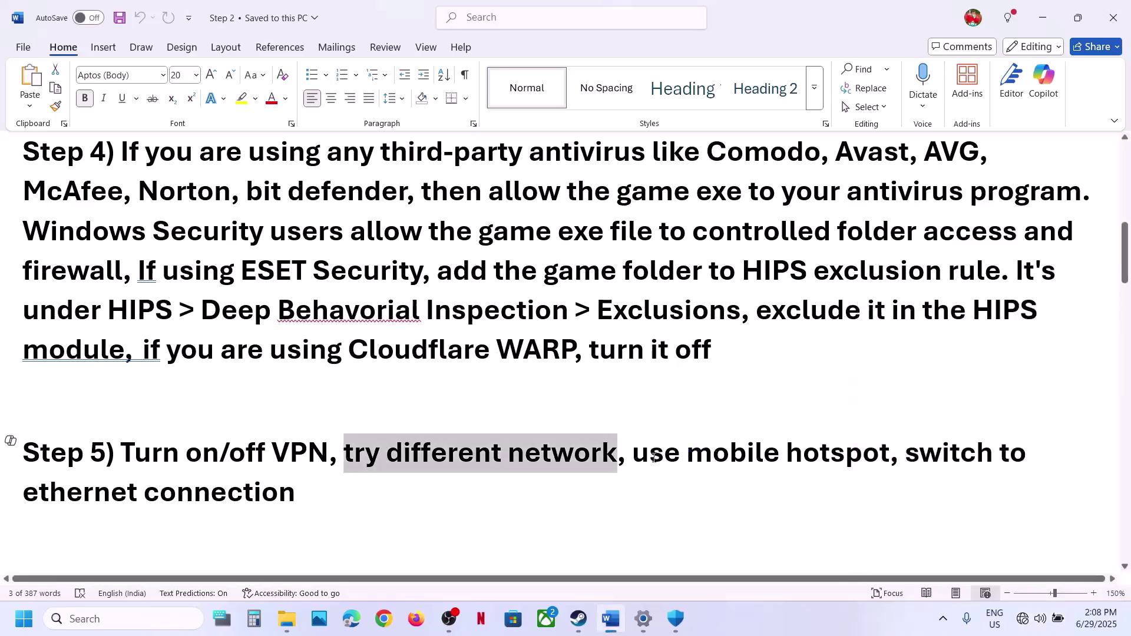
Review Step 5's mobile hotspot and ethernet suggestions, checking the list of available Wi-Fi networks
left_click_drag(654, 457, 825, 467)
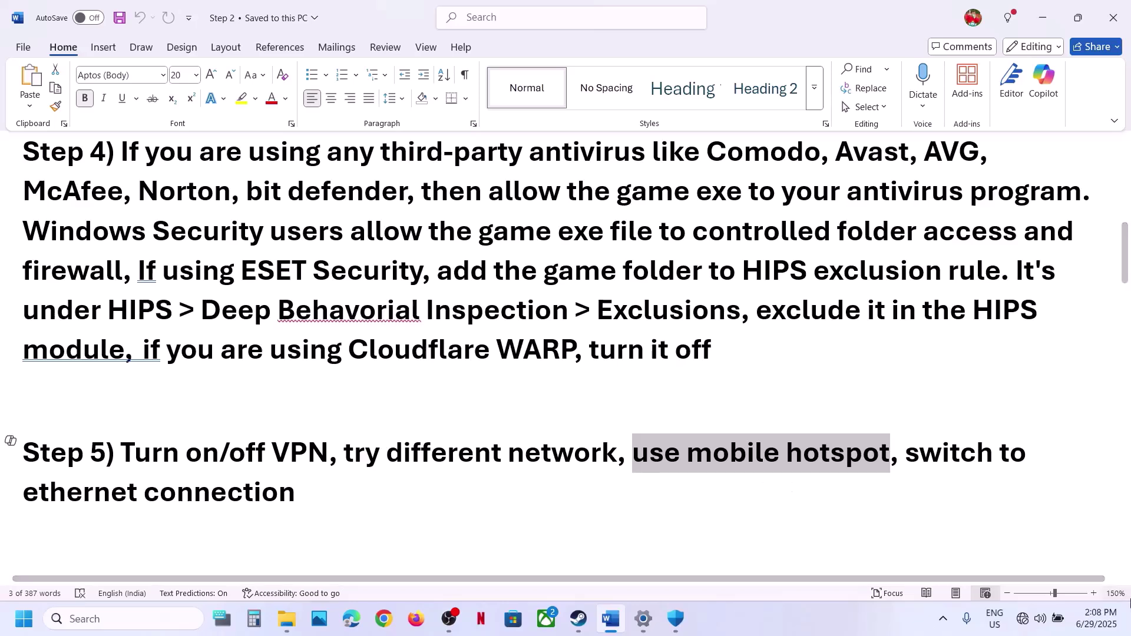
left_click(1040, 619)
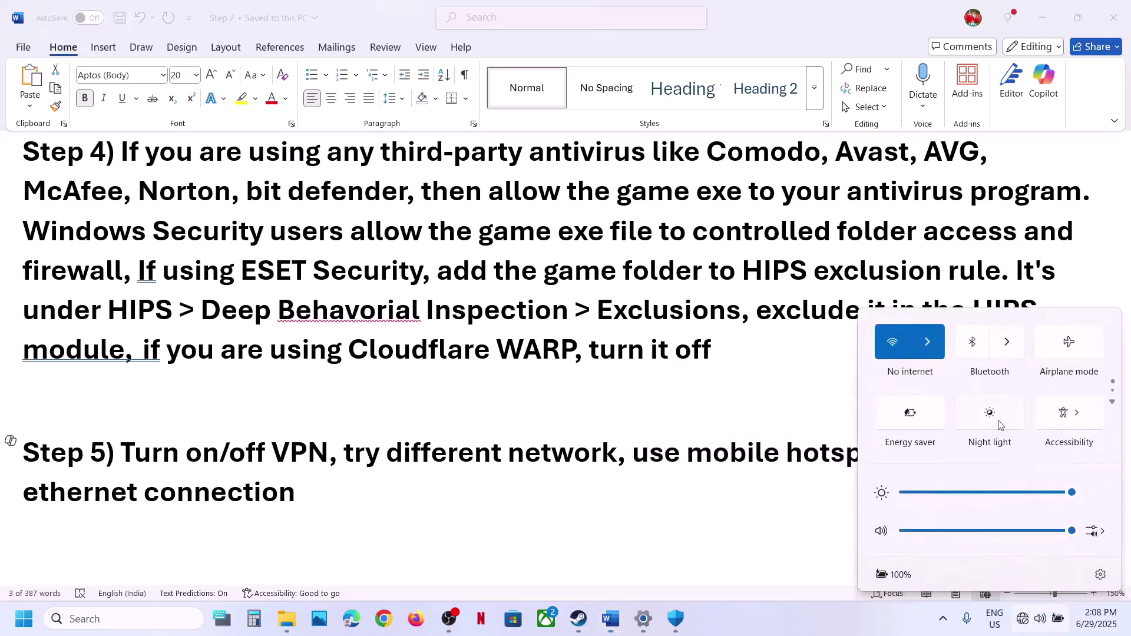
left_click(927, 342)
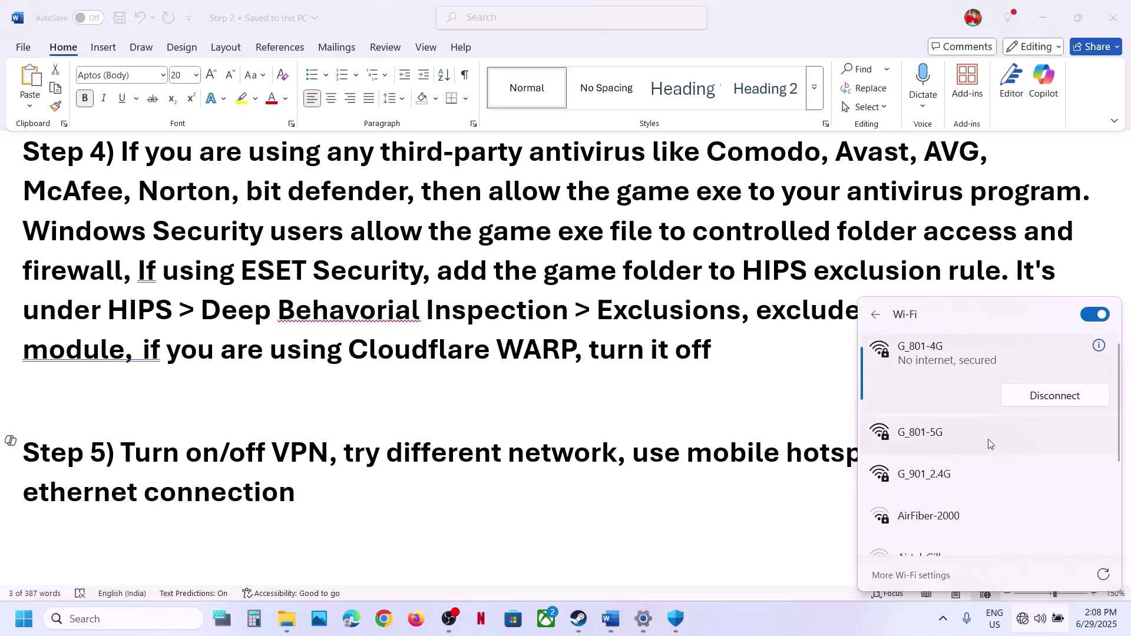
left_click(783, 459)
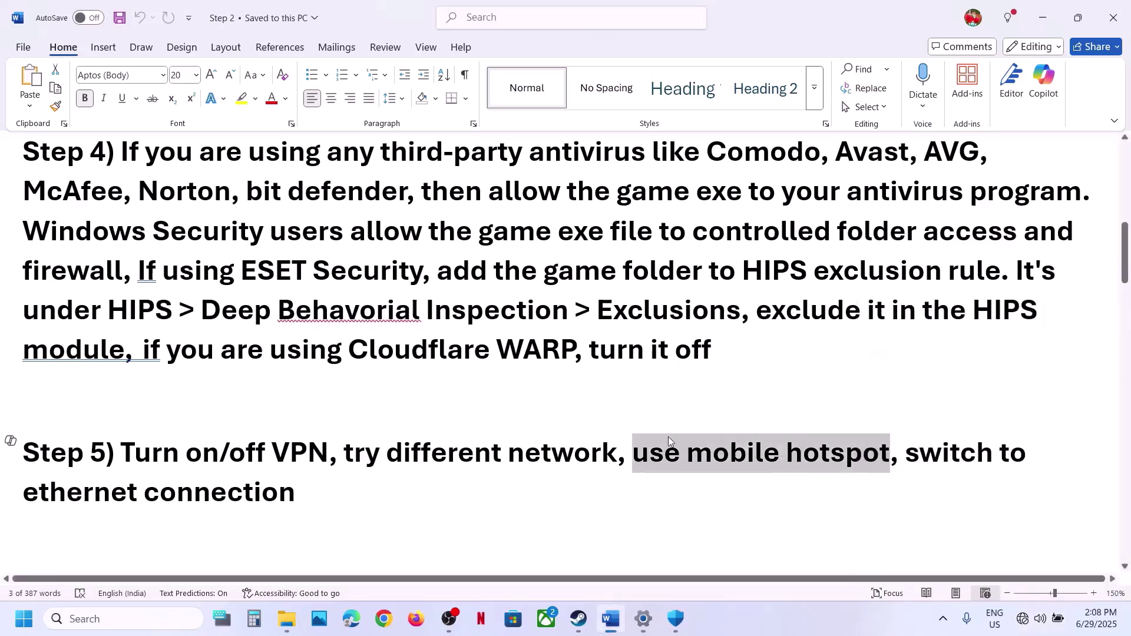
left_click_drag(906, 445, 330, 499)
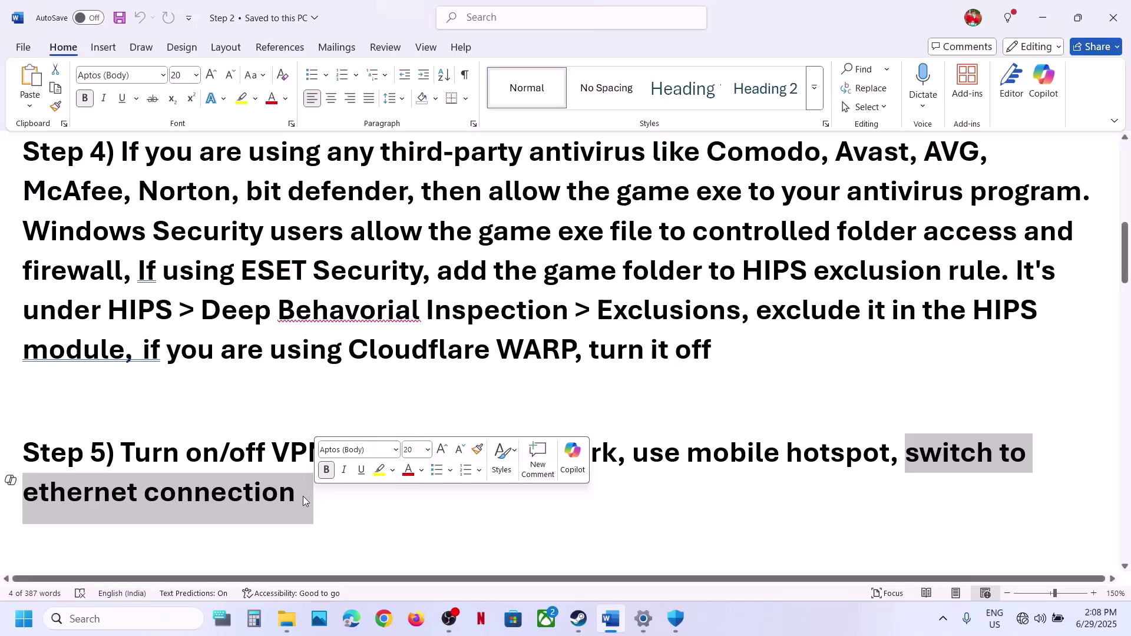
left_click(303, 496)
Find Step 6's network commands in the document and open Command Prompt as administrator, approving the User Account Control request
scroll(304, 497, "down", 5)
scroll(304, 497, "down", 2)
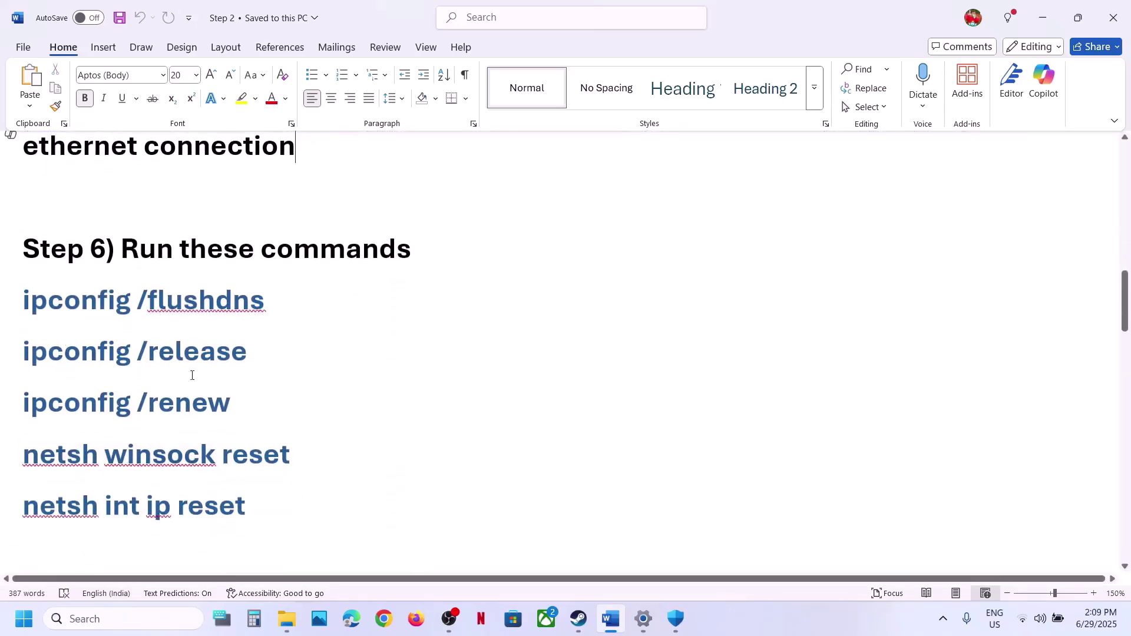
left_click(126, 621)
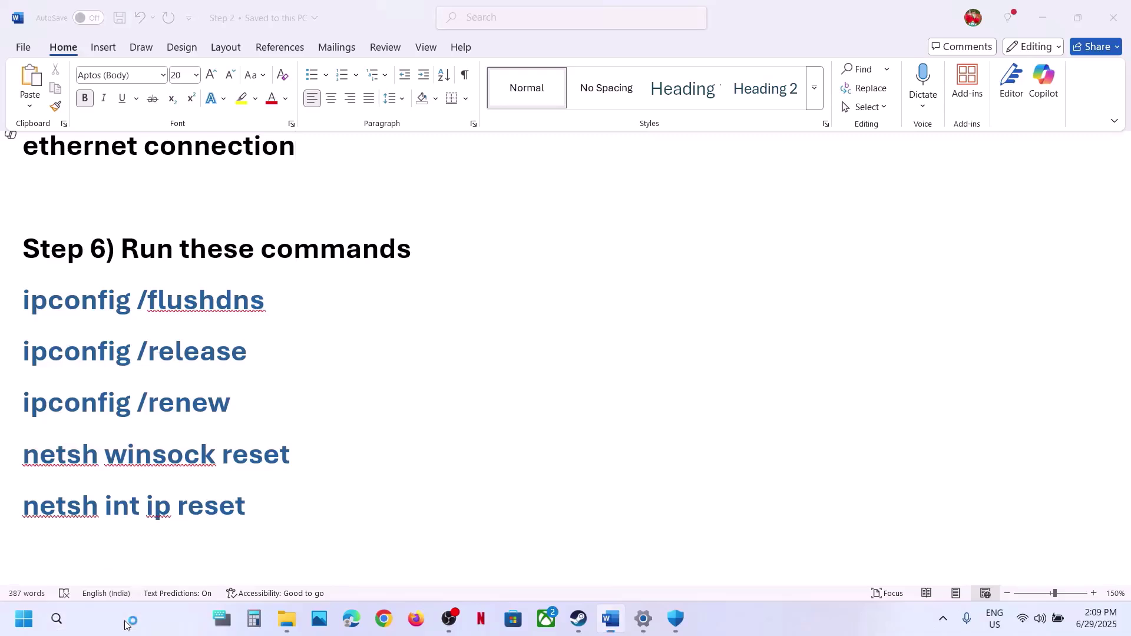
type("cmd")
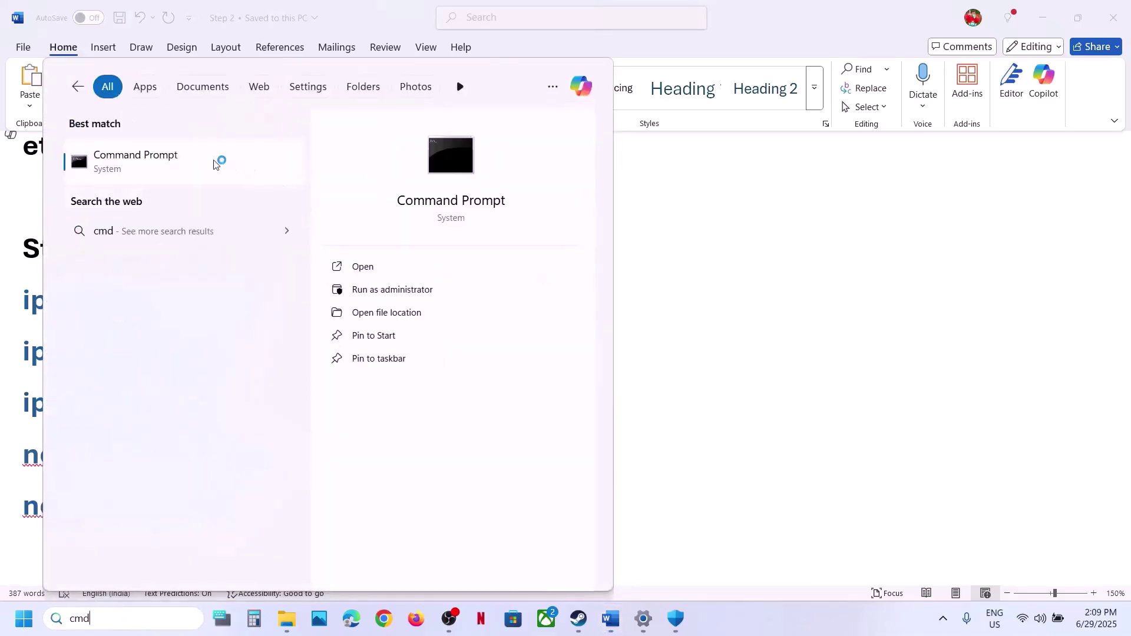
right_click(180, 163)
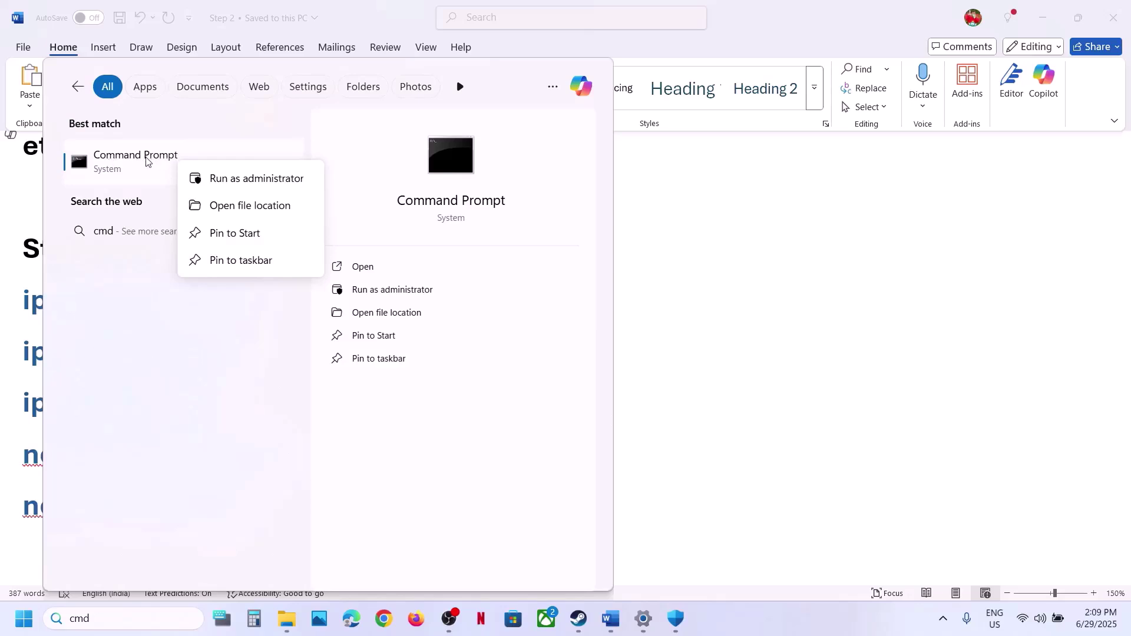
left_click(232, 179)
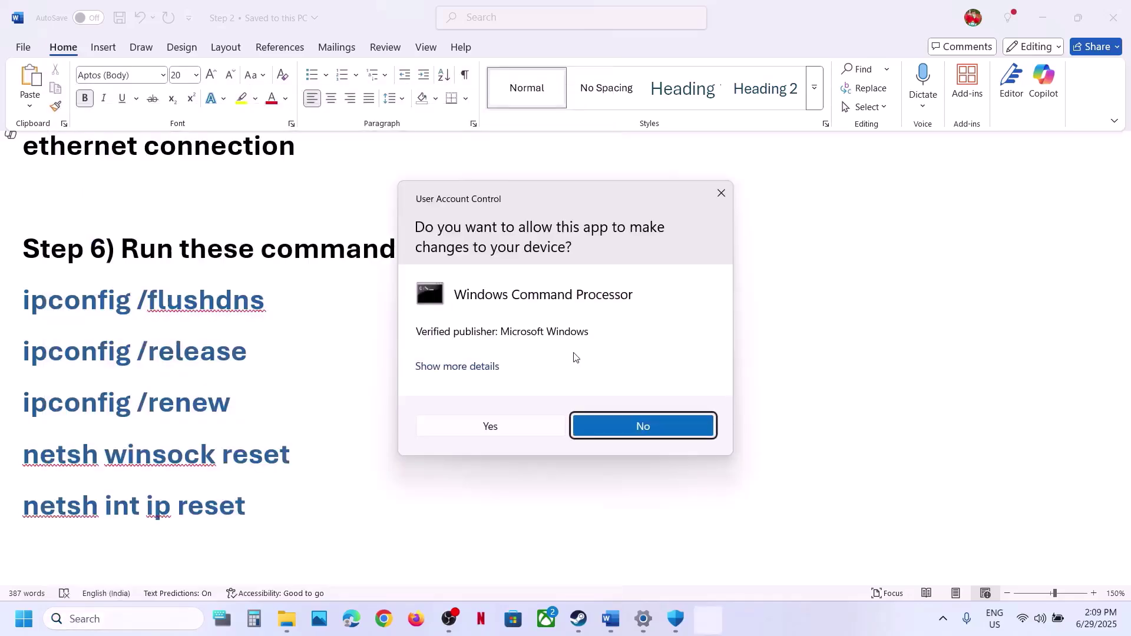
left_click(521, 434)
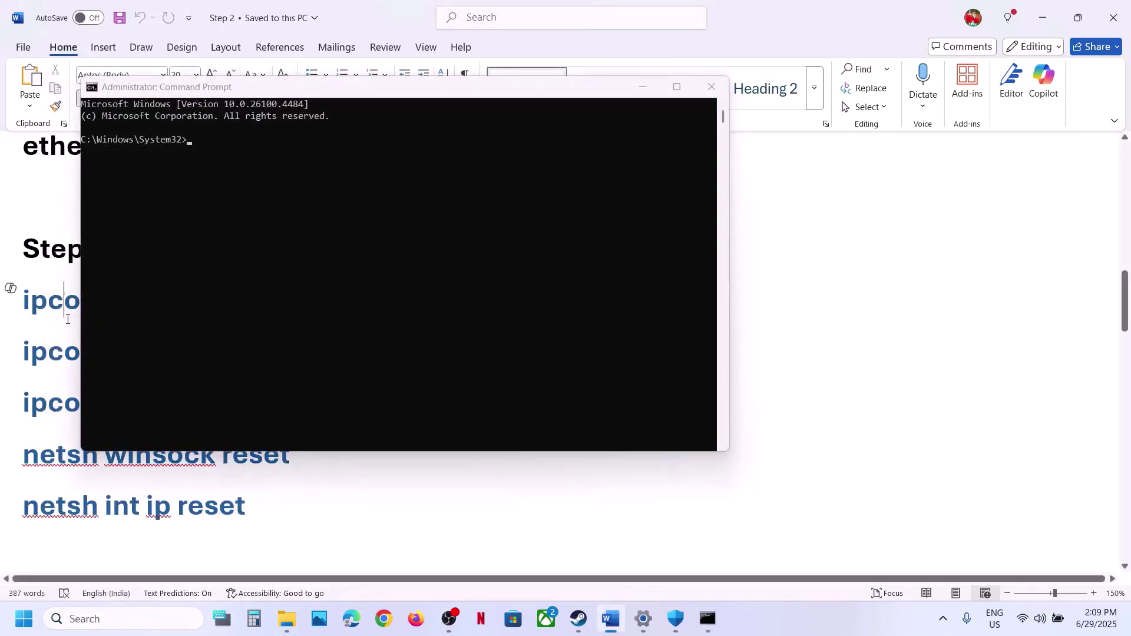
Copy ipconfig /flushdns from the Word document and run it in the administrator Command Prompt
left_click_drag(366, 91, 672, 167)
left_click(280, 303)
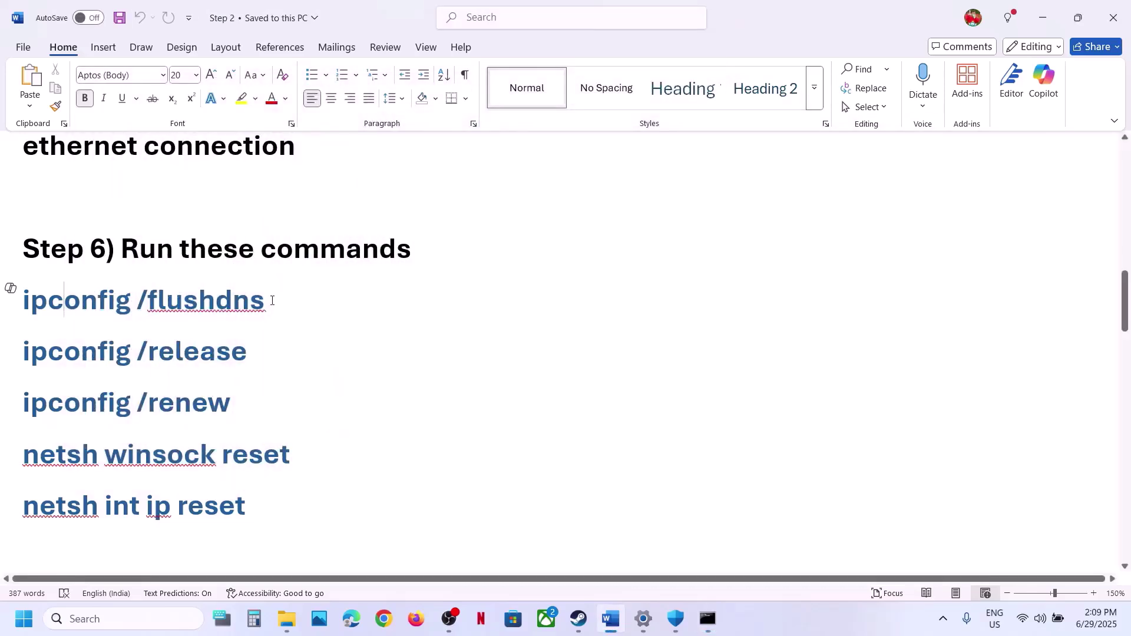
left_click_drag(272, 301, 23, 301)
key("super+c")
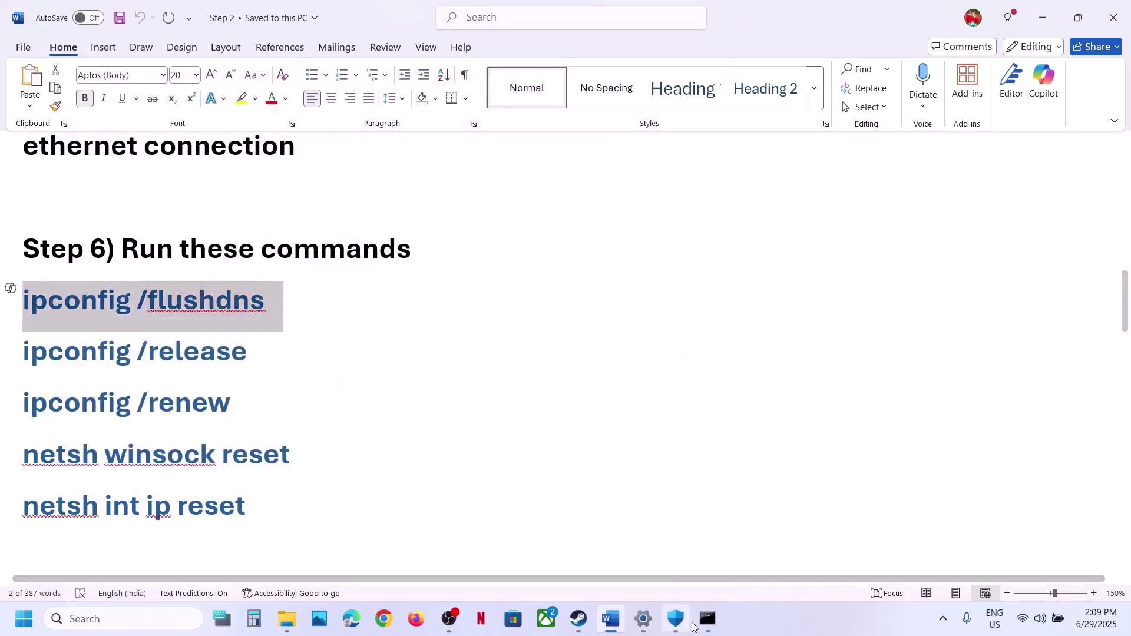
left_click(695, 624)
right_click(549, 391)
key("Return")
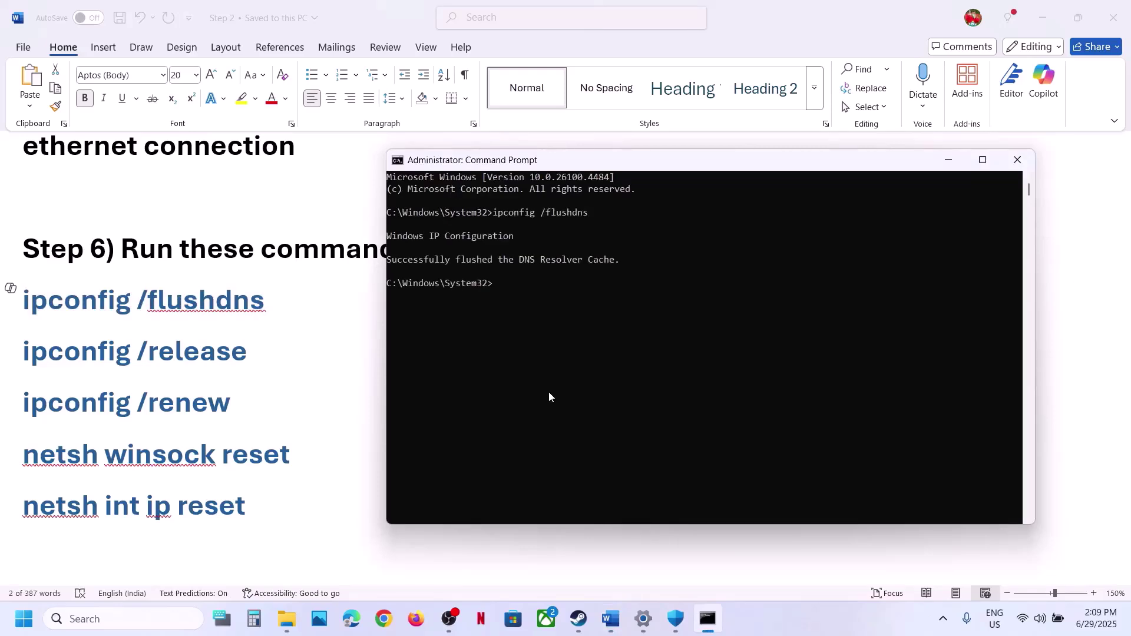
Run ipconfig /release in Command Prompt, taking the command from Step 6 of the document
key("alt+Tab")
left_click_drag(266, 351, 23, 351)
left_click(707, 620)
type("ipconfig /release")
key("Return")
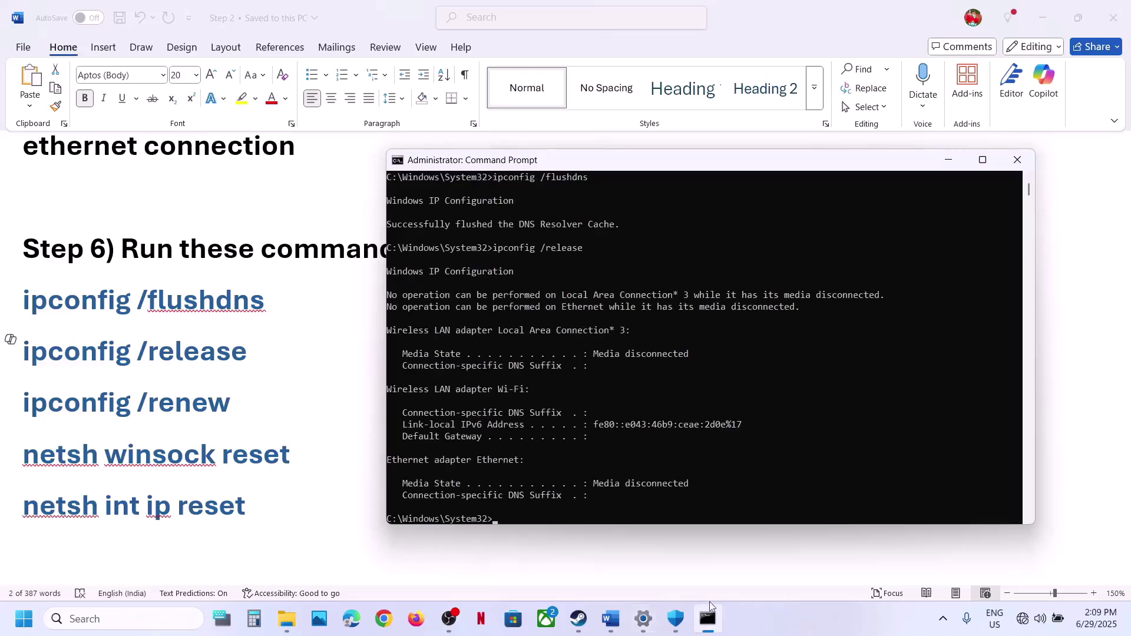
Copy ipconfig /renew from the document and run it in Command Prompt
key("alt+Tab")
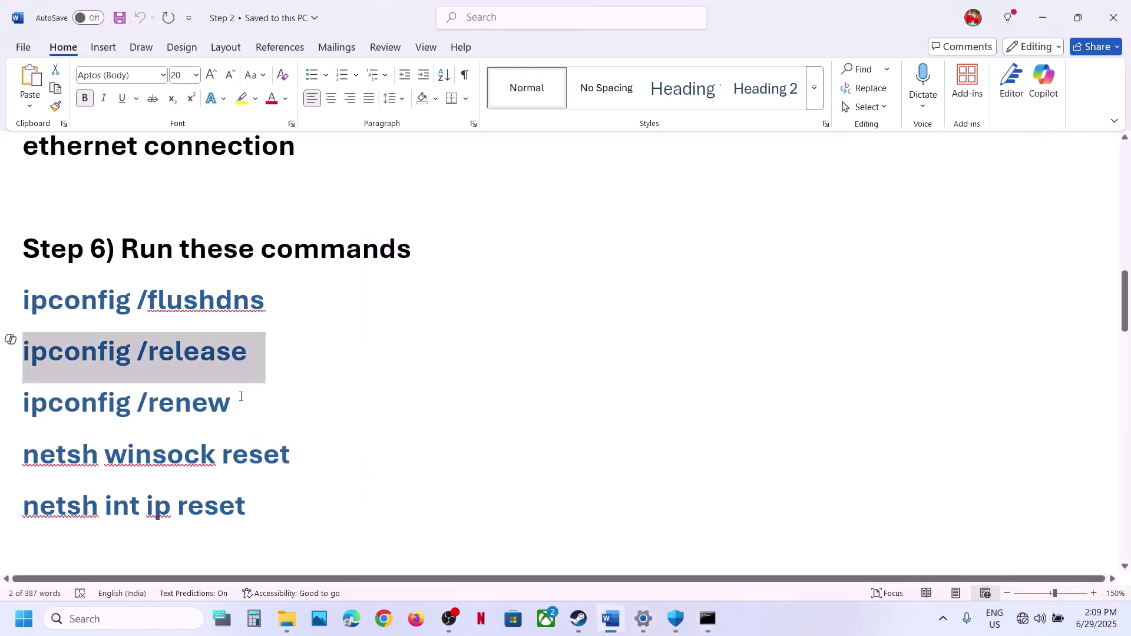
left_click_drag(241, 397, 56, 396)
key("ctrl+c")
left_click(707, 619)
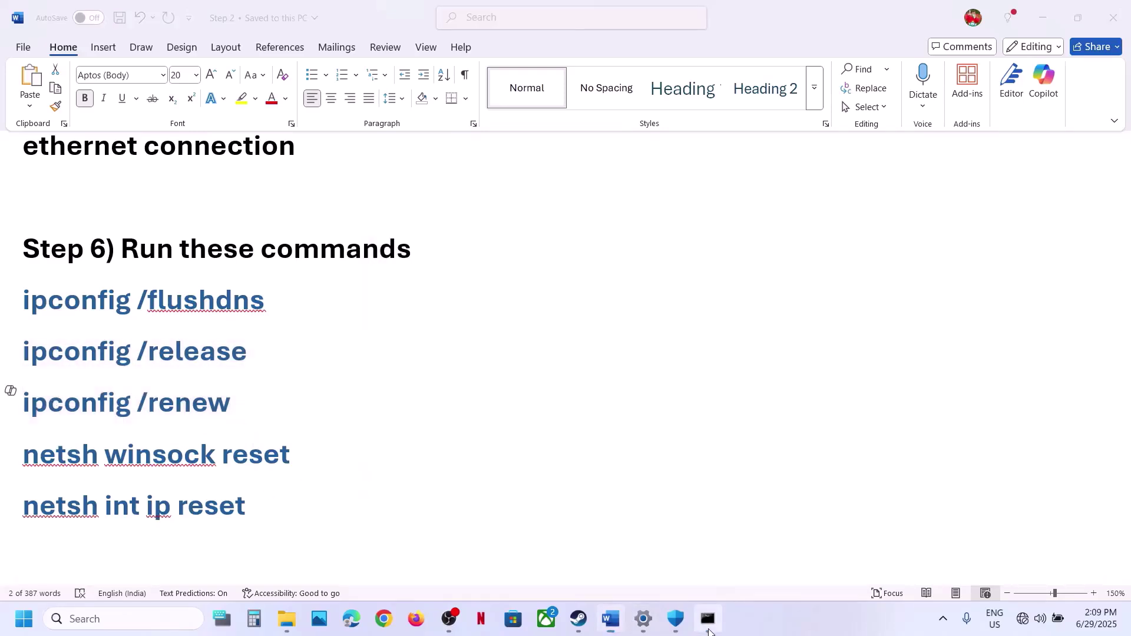
key("ctrl+v")
key("Return")
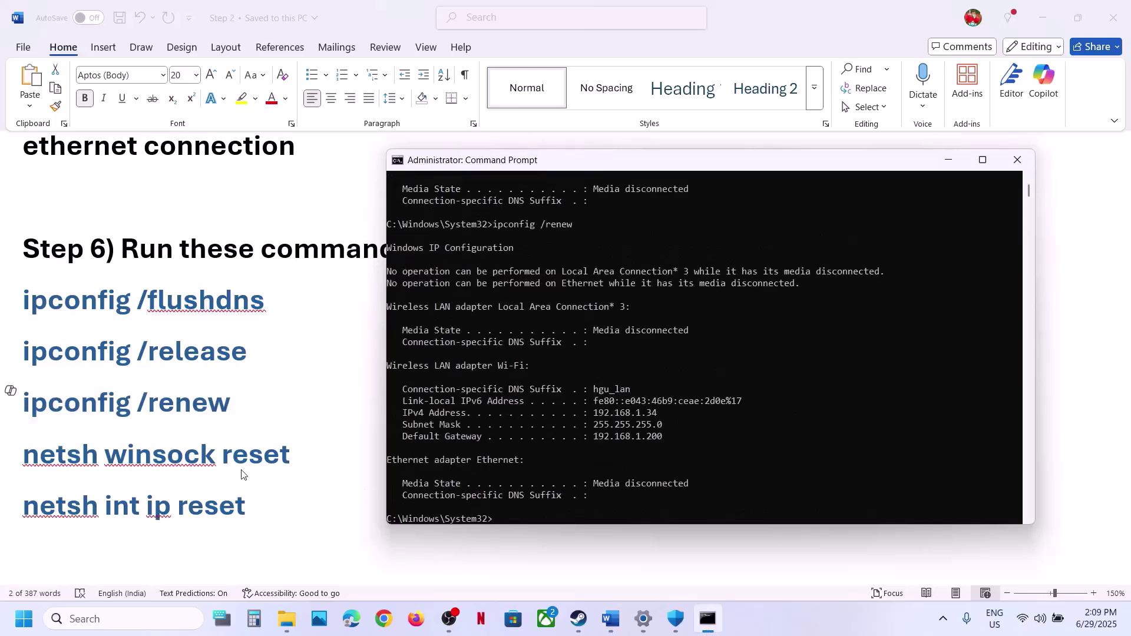
Copy netsh winsock reset from the document and run it in Command Prompt
key("alt+Tab")
triple_click(307, 462)
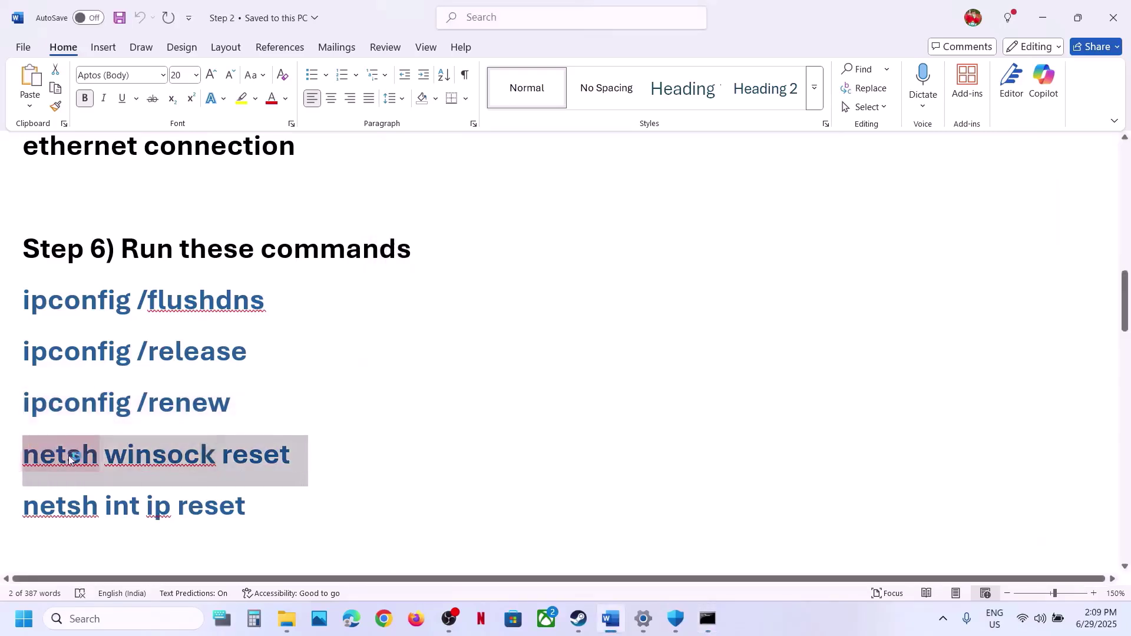
left_click(705, 619)
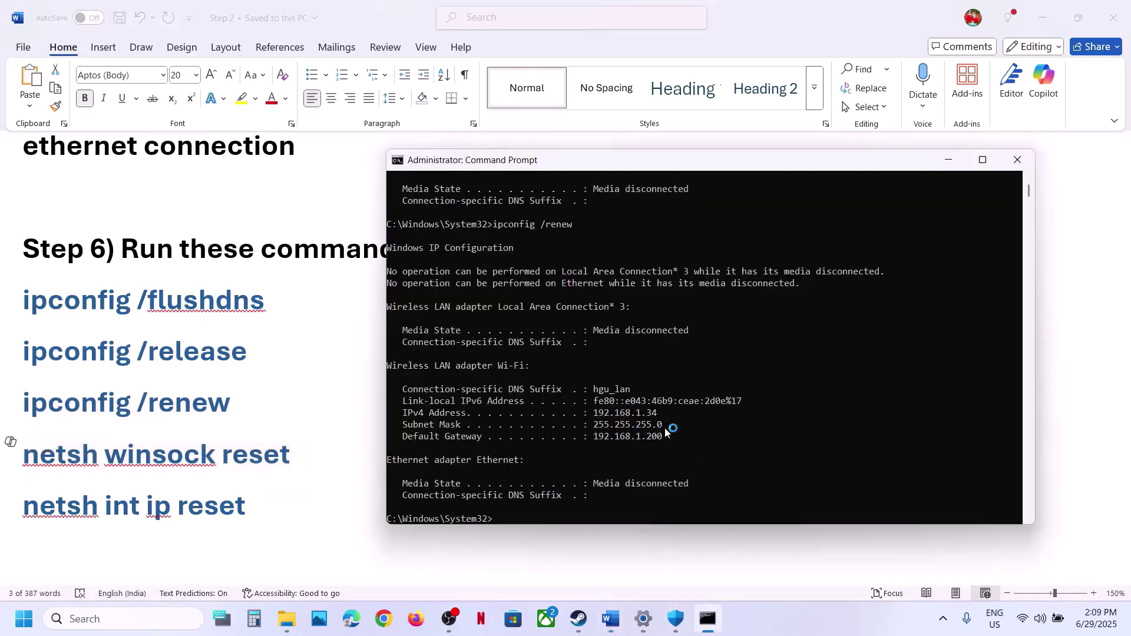
right_click(654, 420)
key("Return")
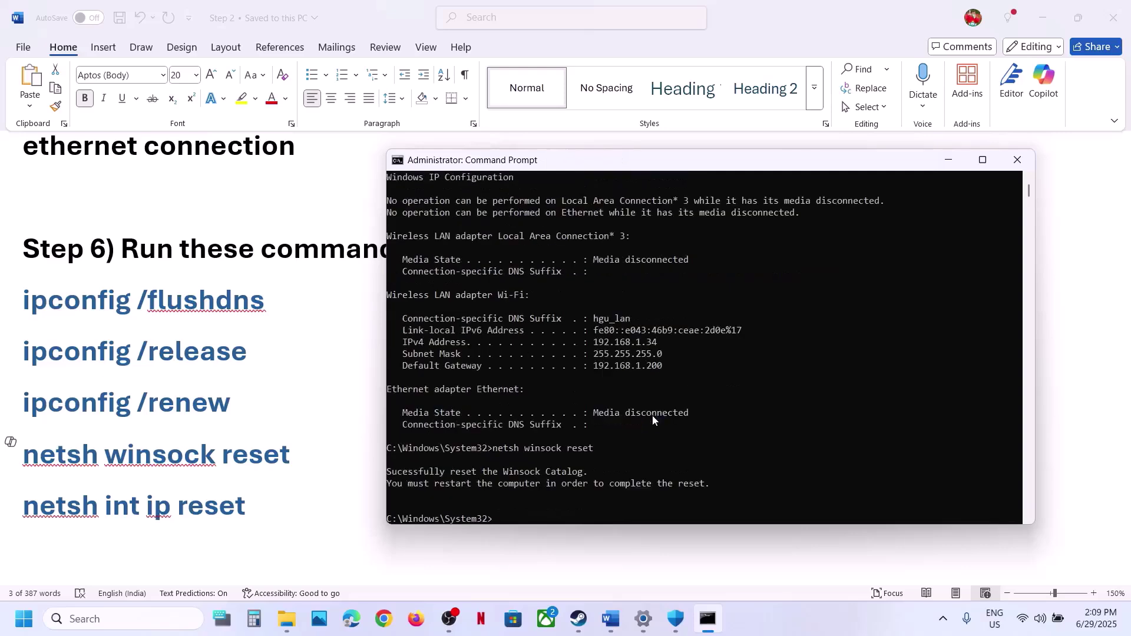
Run netsh int ip reset from the document in Command Prompt and close the Command Prompt window
key("alt+Tab")
triple_click(255, 507)
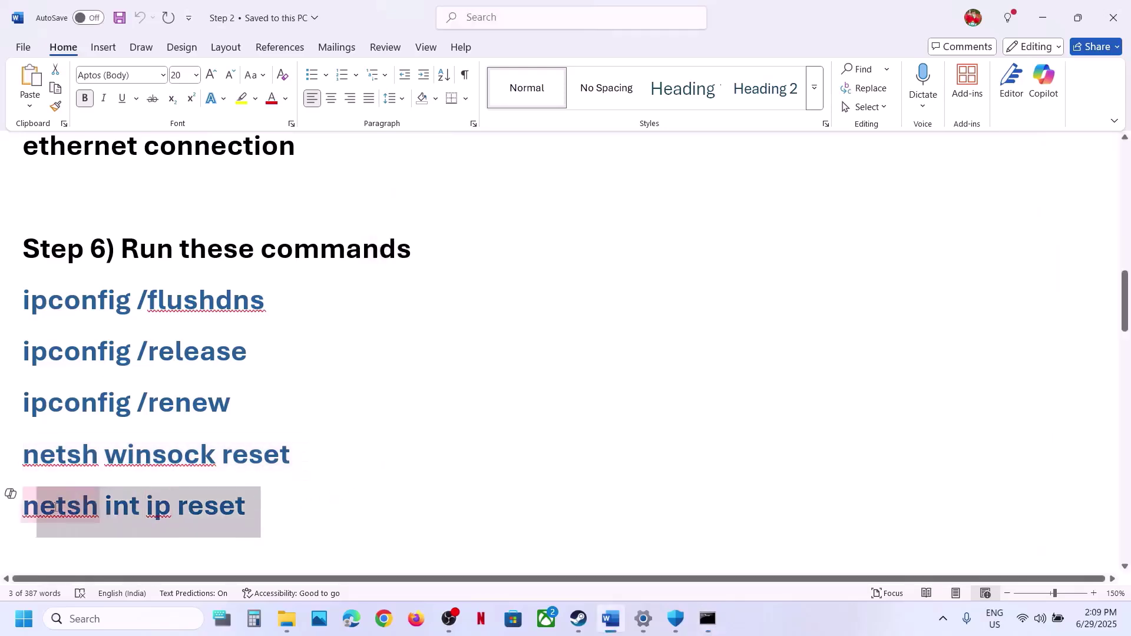
left_click(721, 623)
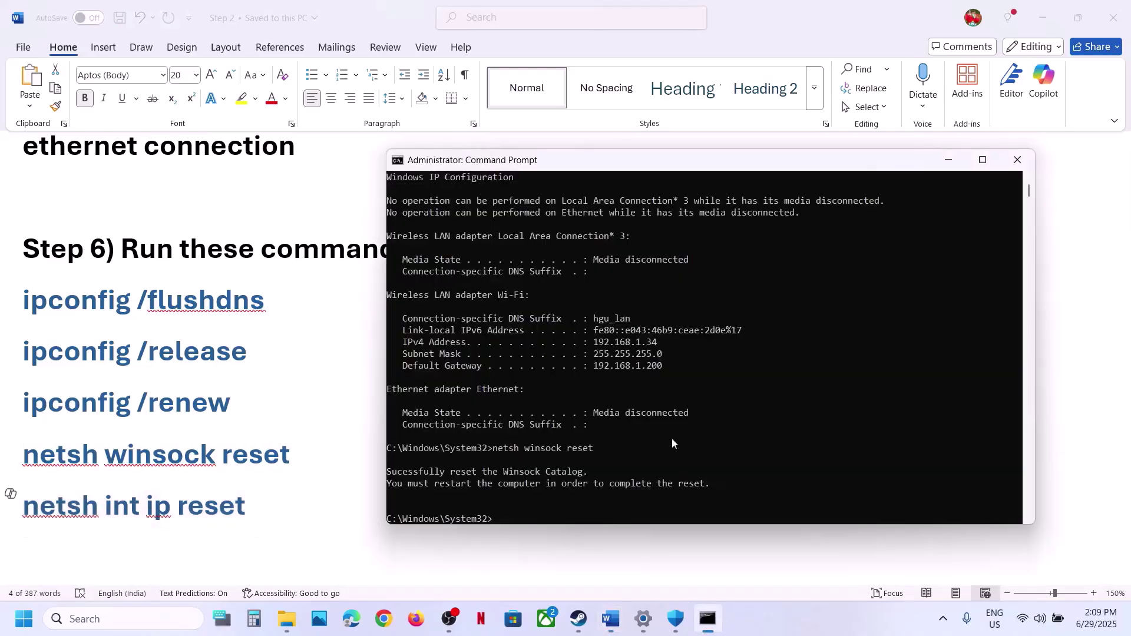
right_click(656, 431)
key("Return")
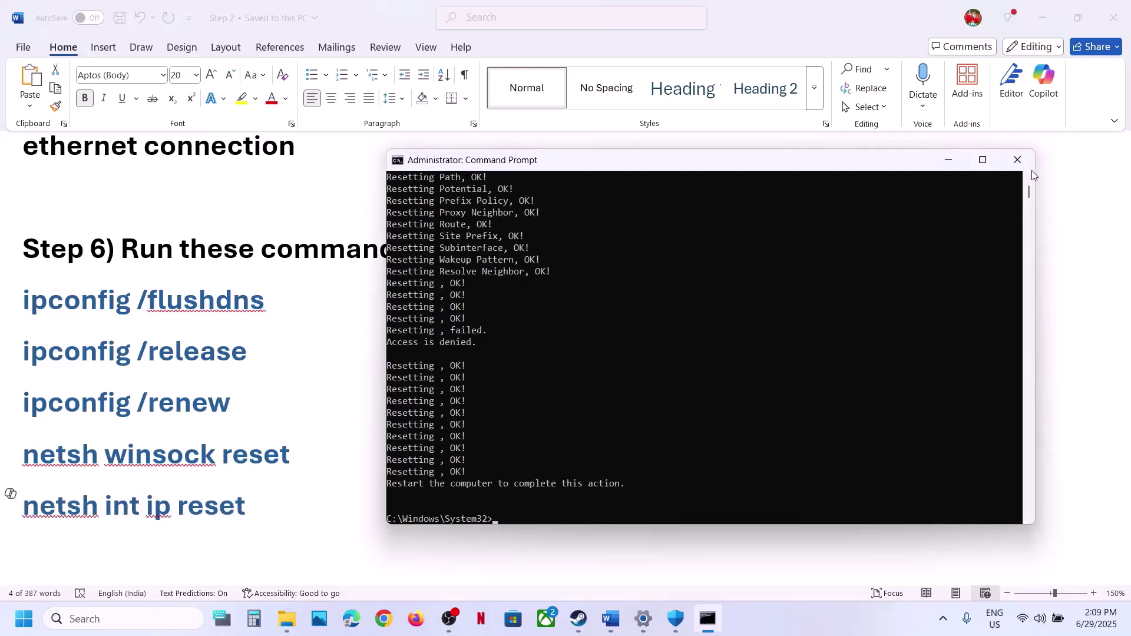
left_click(1017, 160)
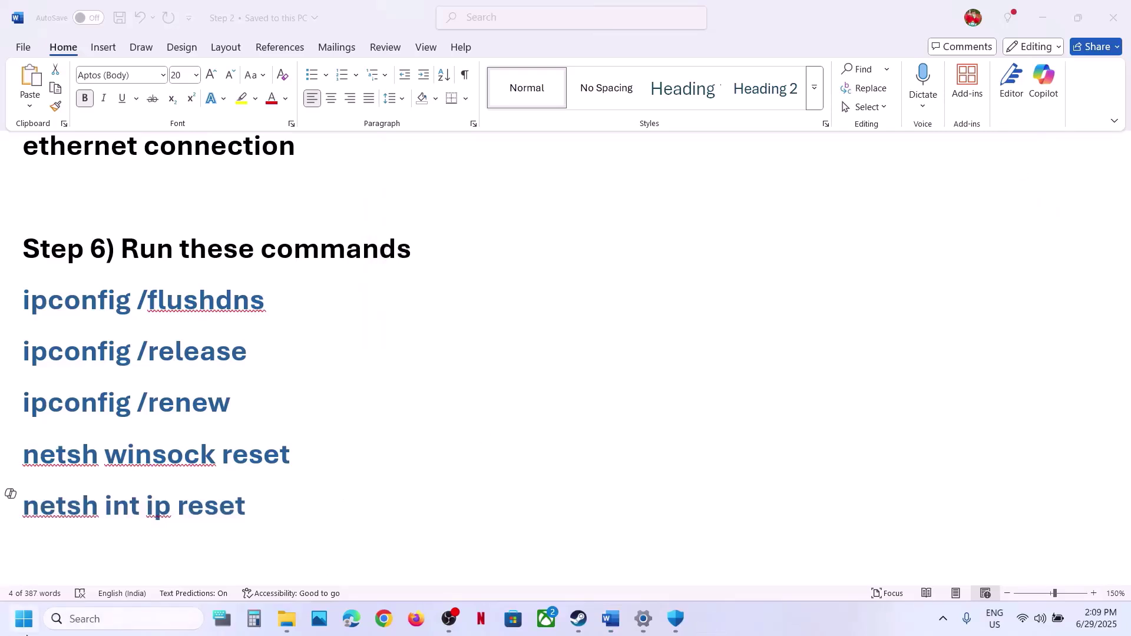
View the computer's power options, including Restart, and return to the document without choosing one
left_click(26, 629)
left_click(428, 568)
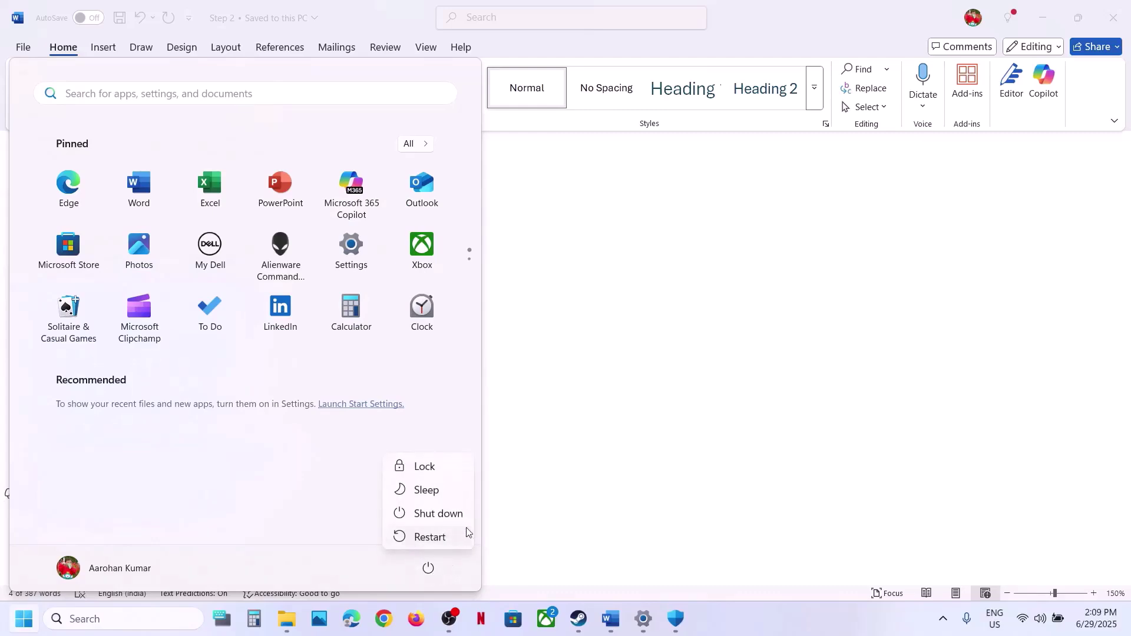
left_click(672, 479)
left_click(670, 481)
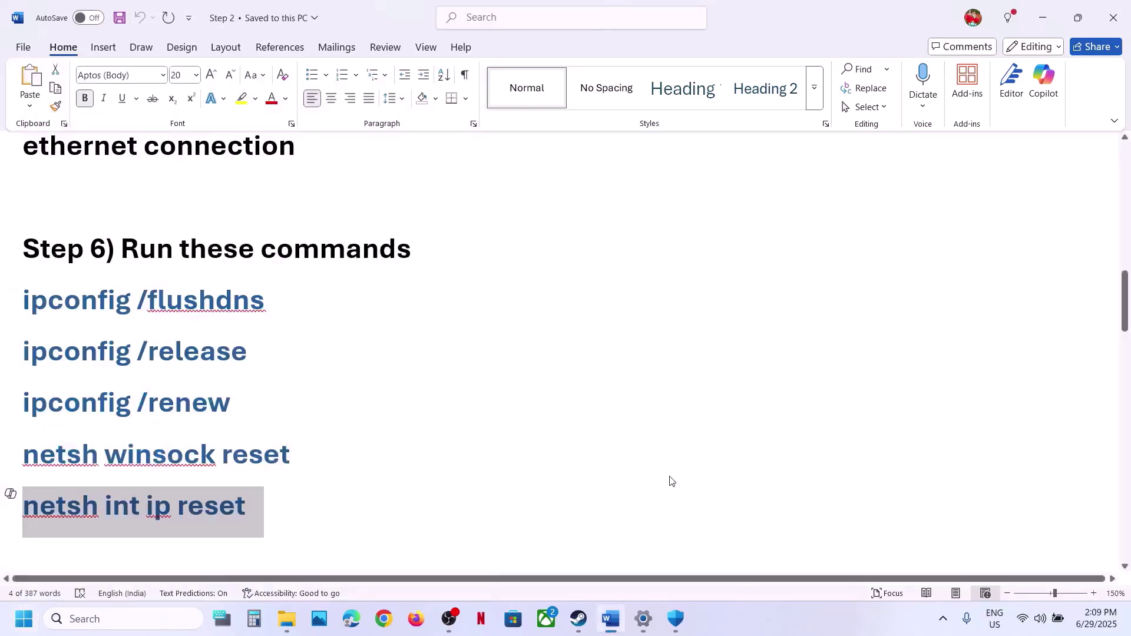
Read Step 7 in the document, switch to Steam and verify the integrity of Umamusume: Pretty Derby's game files
scroll(477, 442, "down", 4)
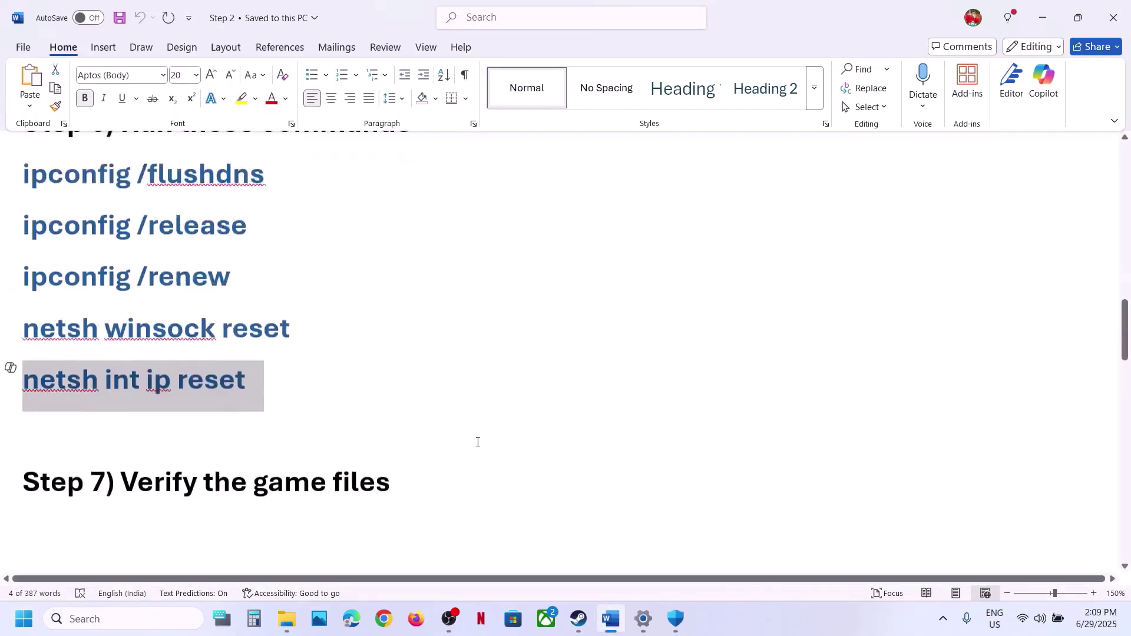
scroll(478, 442, "up", 2)
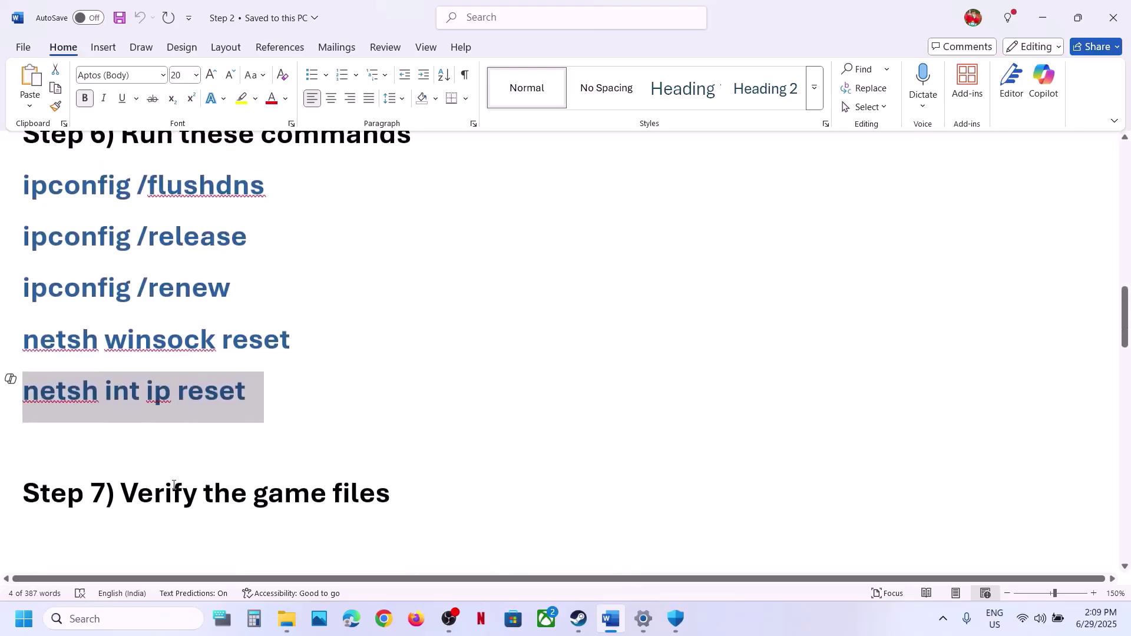
left_click_drag(121, 493, 390, 494)
left_click(579, 619)
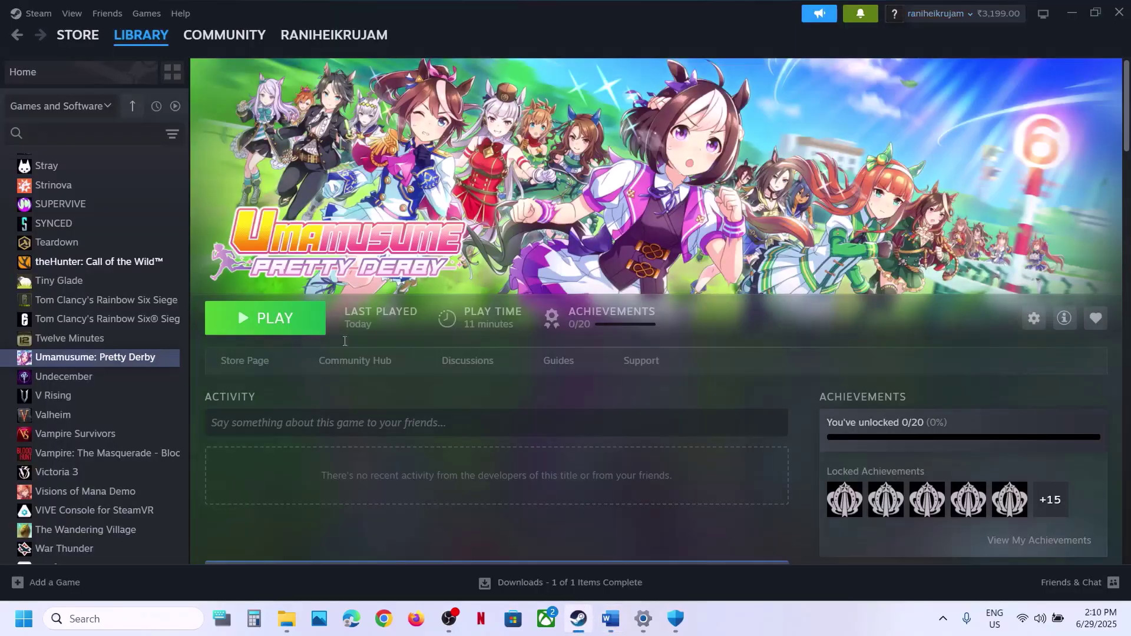
right_click(99, 359)
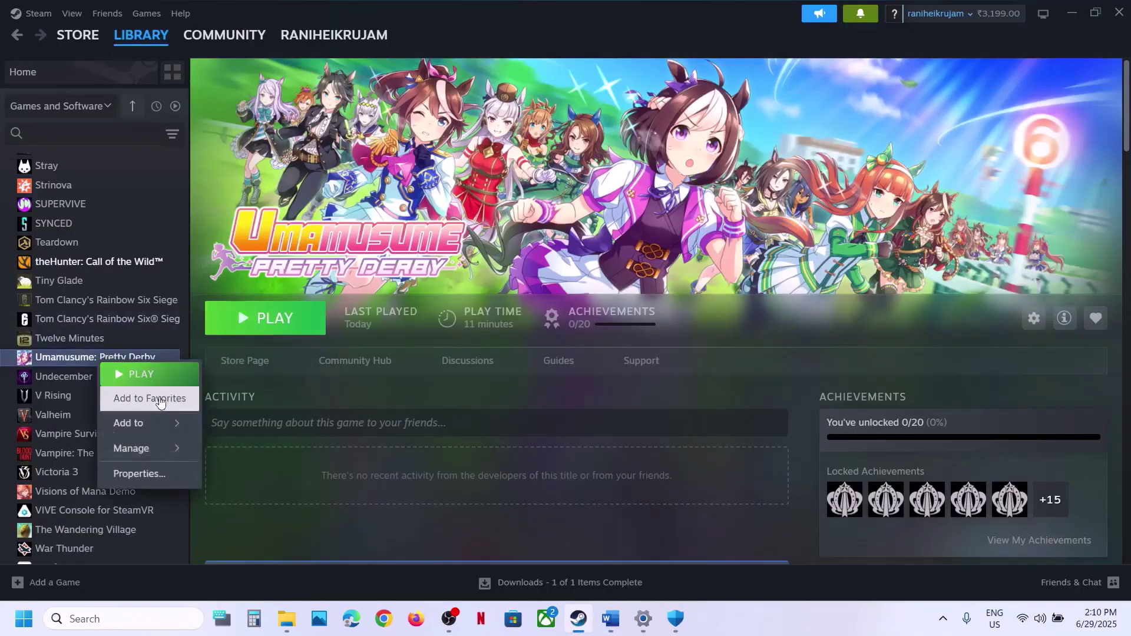
left_click(147, 474)
left_click(383, 221)
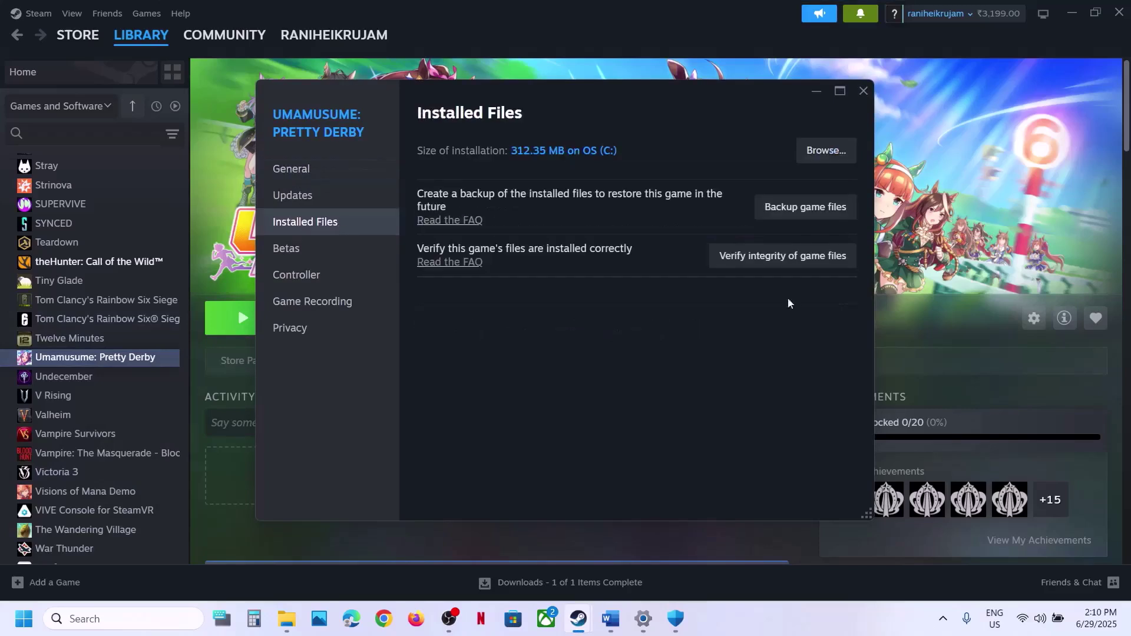
left_click(781, 260)
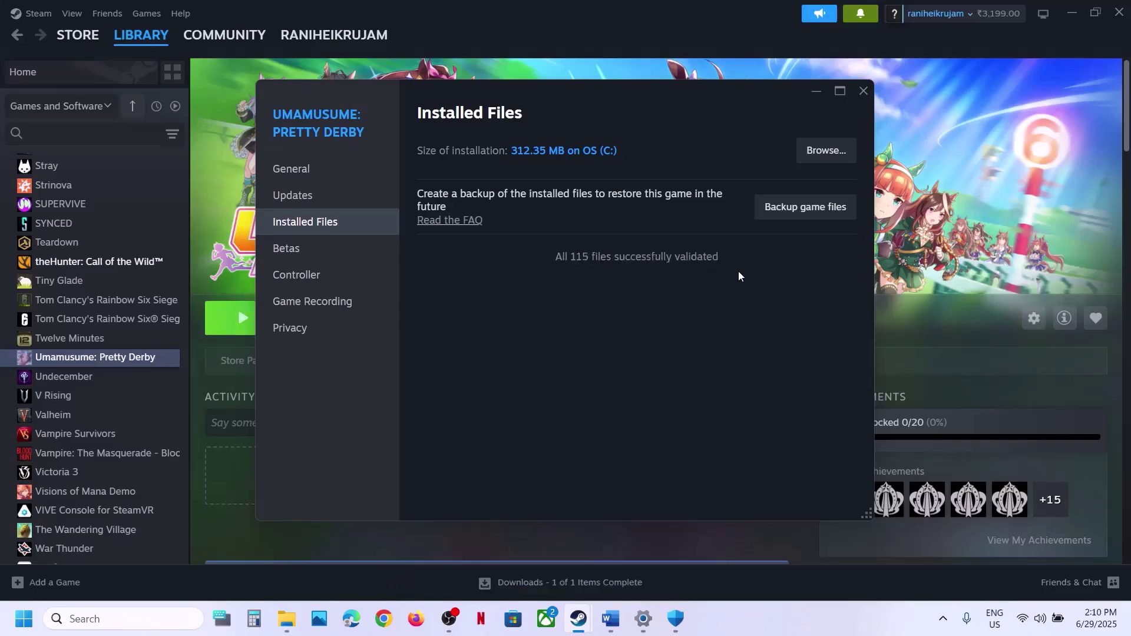
left_click(862, 92)
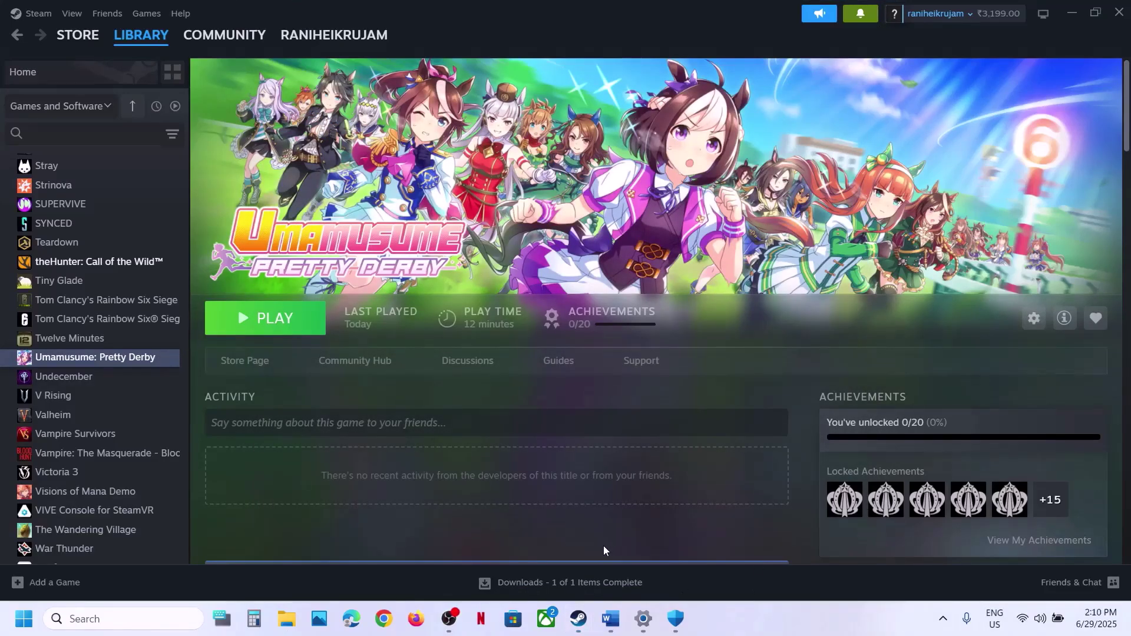
Check Step 8 in the Word document and set Umamusume: Pretty Derby's launch options in Steam to -dx11
left_click(610, 618)
scroll(333, 328, "down", 3)
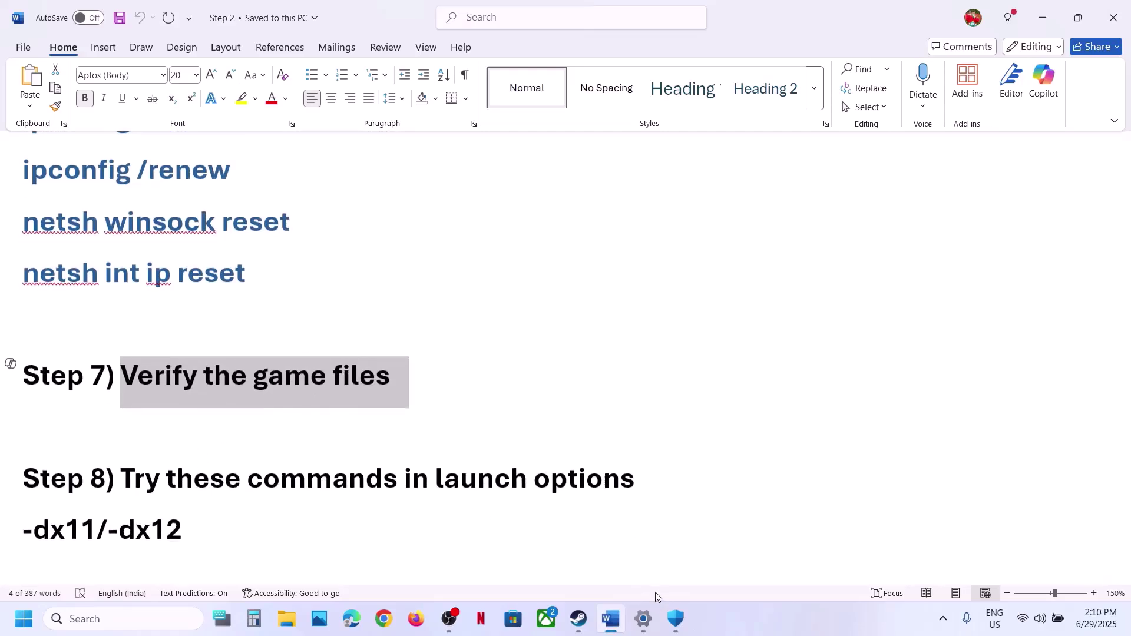
left_click(579, 618)
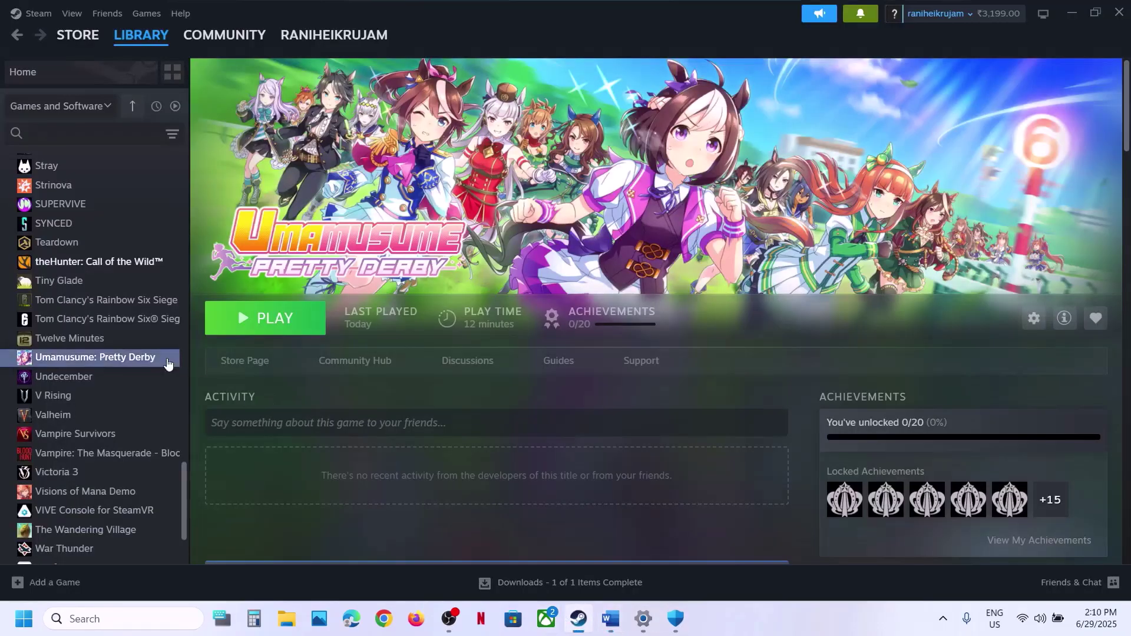
right_click(152, 360)
left_click(188, 473)
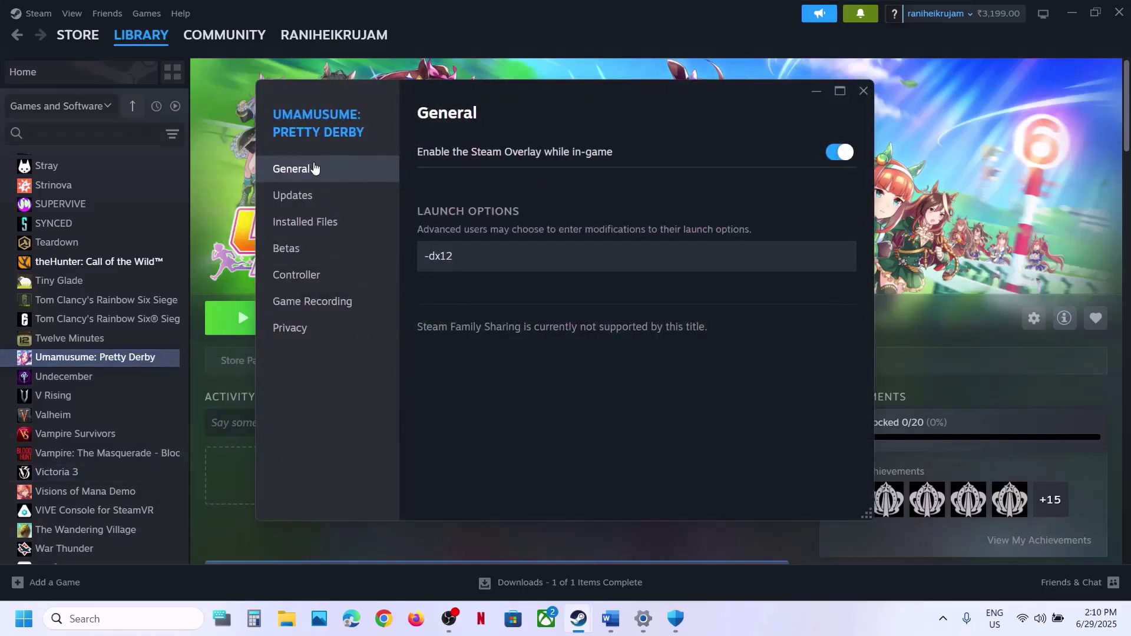
left_click_drag(493, 256, 433, 257)
type("-dx11")
left_click(863, 92)
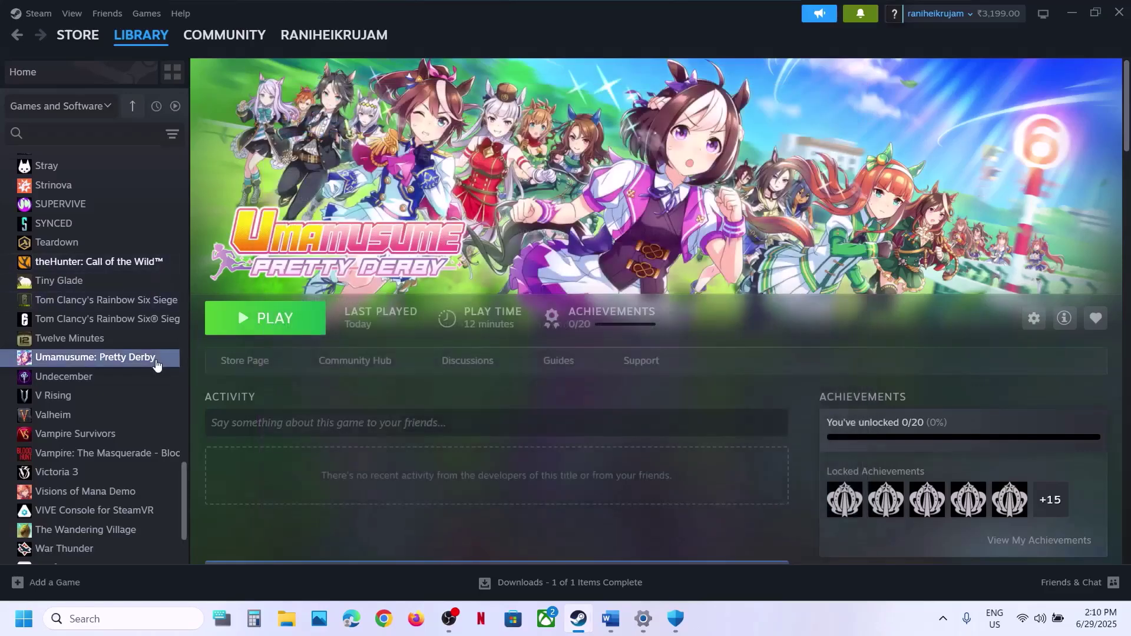
Reopen Umamusume: Pretty Derby's properties and clear its launch options
right_click(155, 360)
left_click(204, 474)
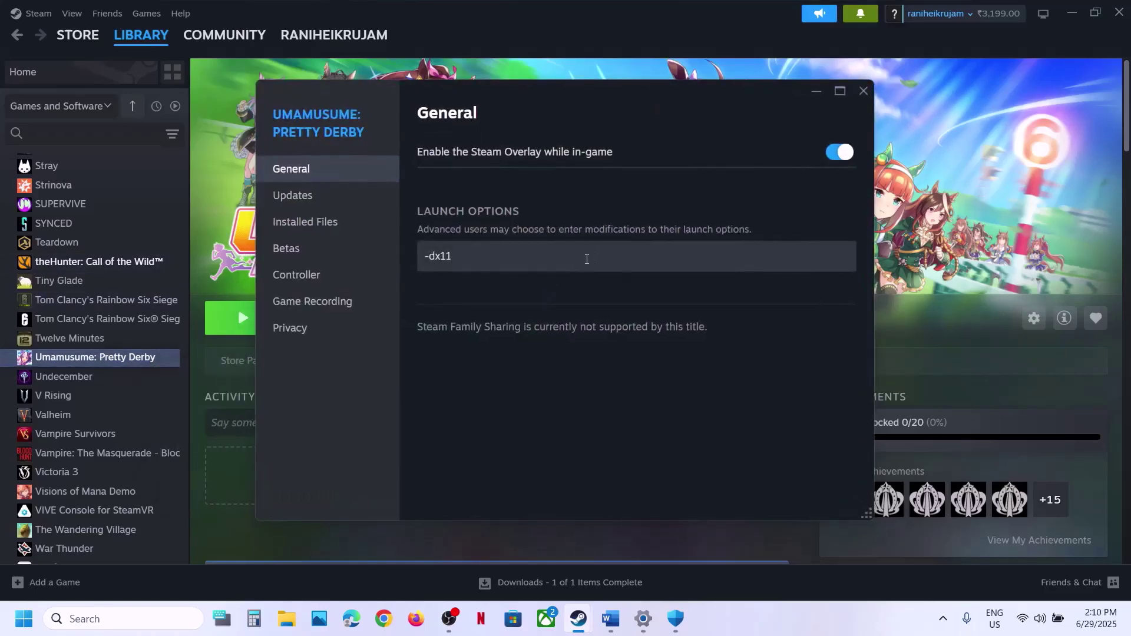
type("-d")
key("ctrl+a")
key("BackSpace")
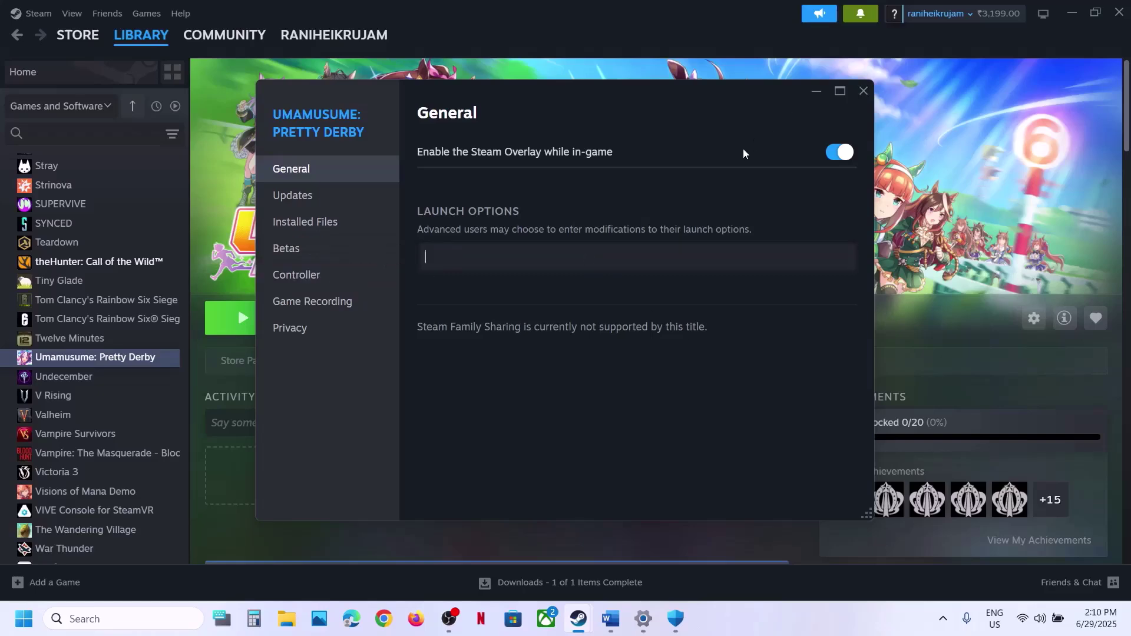
Close the game's properties and copy the Visual C++ download link under Step 9 in the Word document
left_click(863, 90)
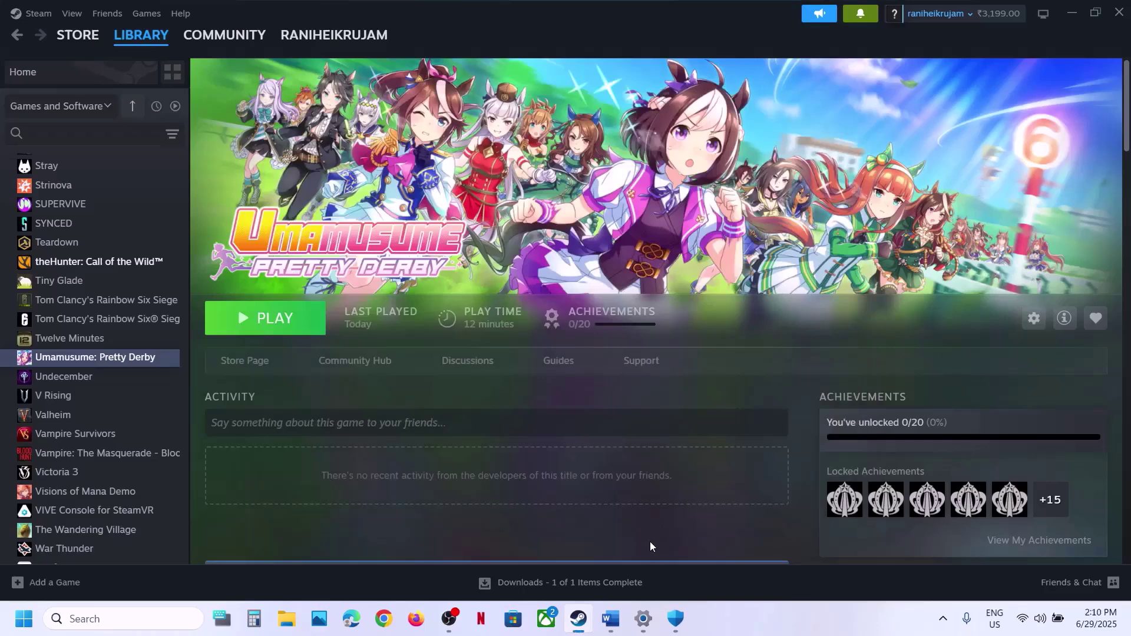
left_click(611, 619)
scroll(478, 324, "down", 5)
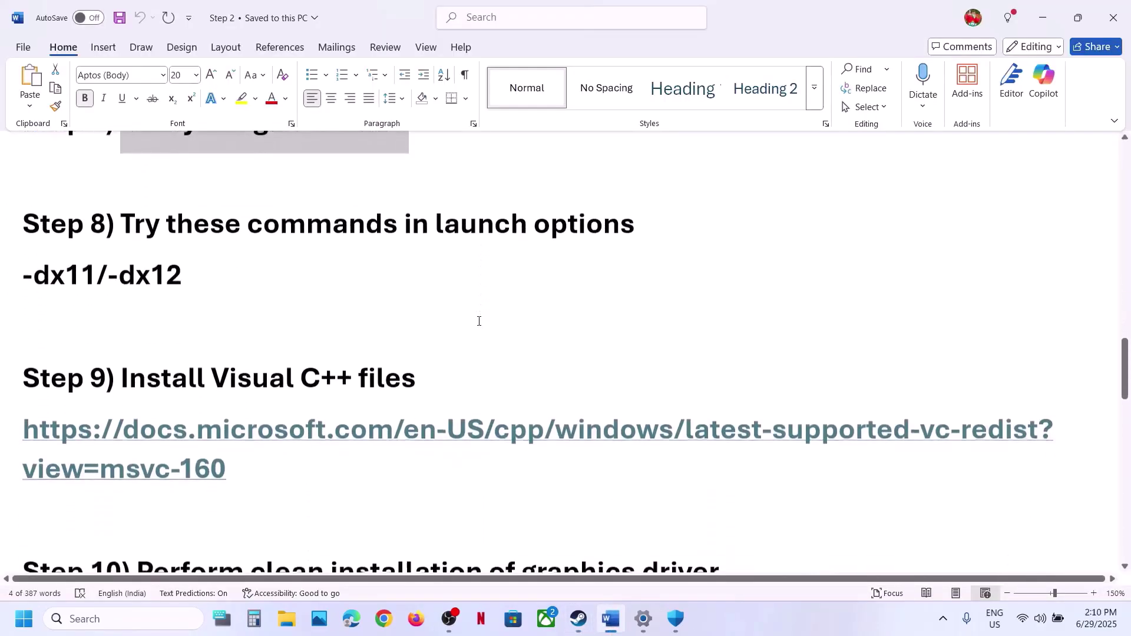
double_click(5, 446)
key("ctrl+c")
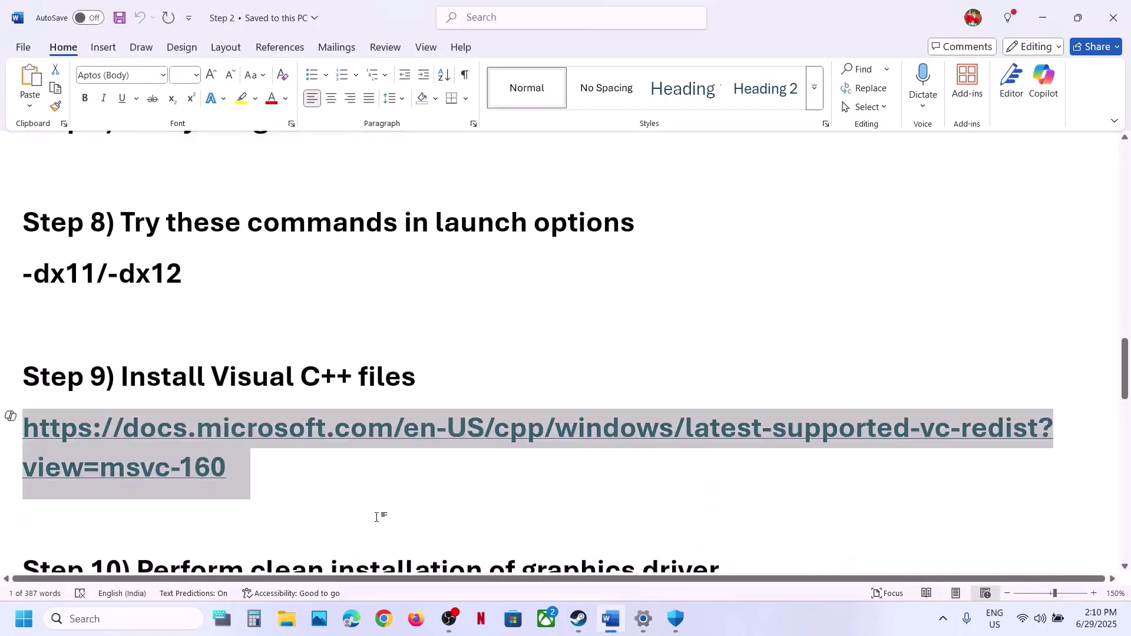
Switch to Chrome and open the copied Visual C++ Redistributable link in a new tab
left_click(384, 618)
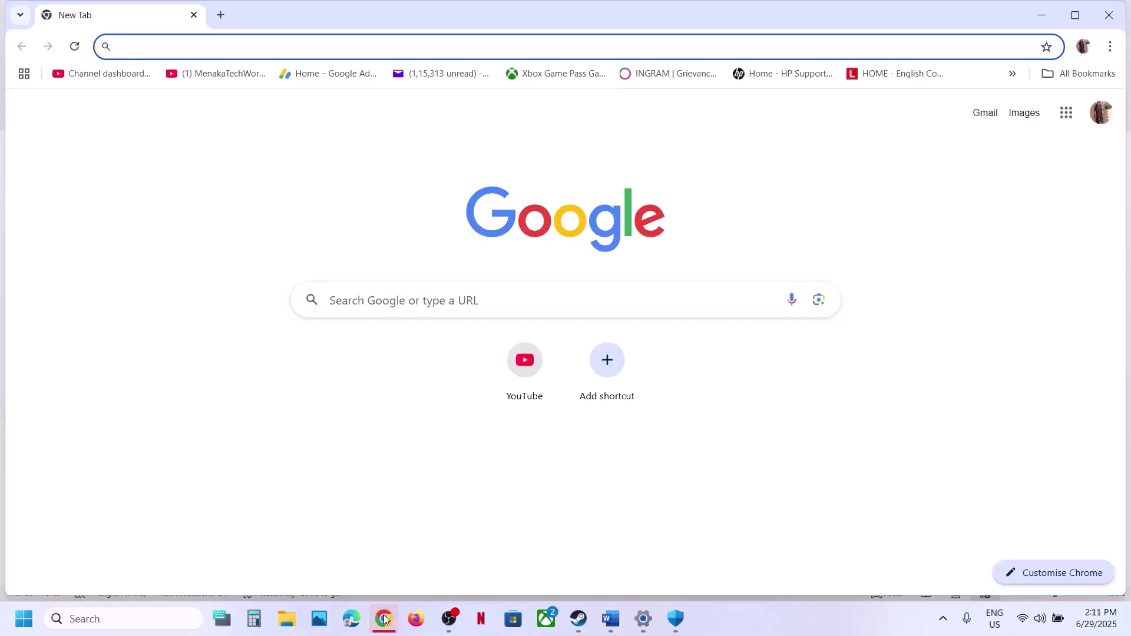
left_click(221, 15)
key("ctrl+v")
key("Return")
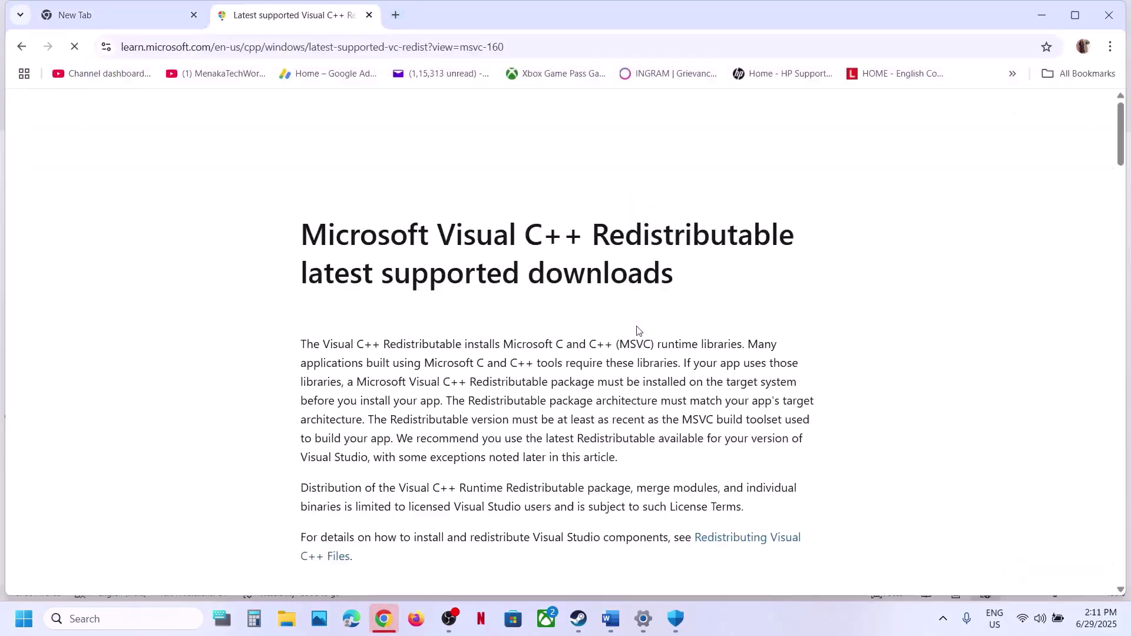
Find the X86 and X64 entries in the latest redistributable table and download the X86 version
scroll(559, 310, "down", 10)
scroll(559, 308, "down", 1)
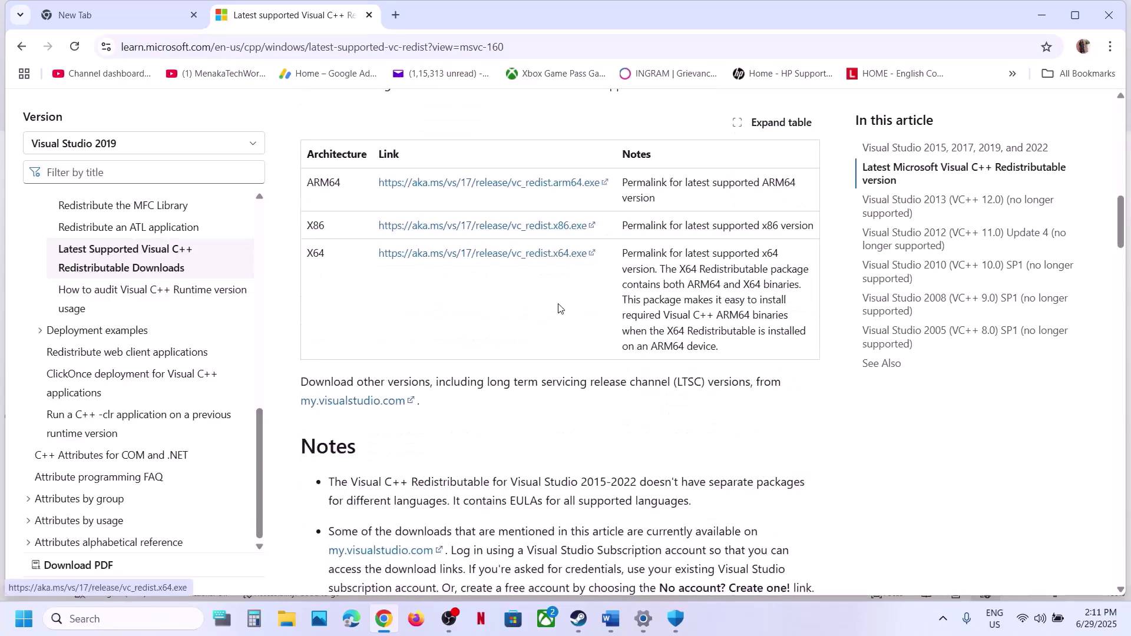
double_click(319, 228)
left_click(317, 230)
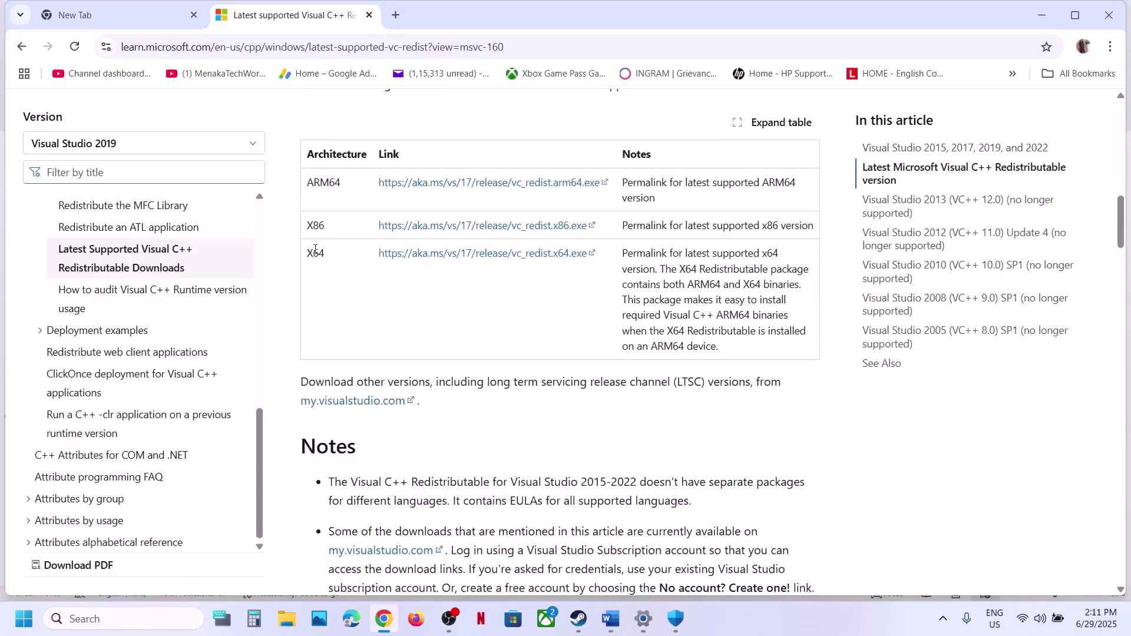
double_click(316, 253)
left_click(313, 231)
double_click(313, 231)
left_click(454, 230)
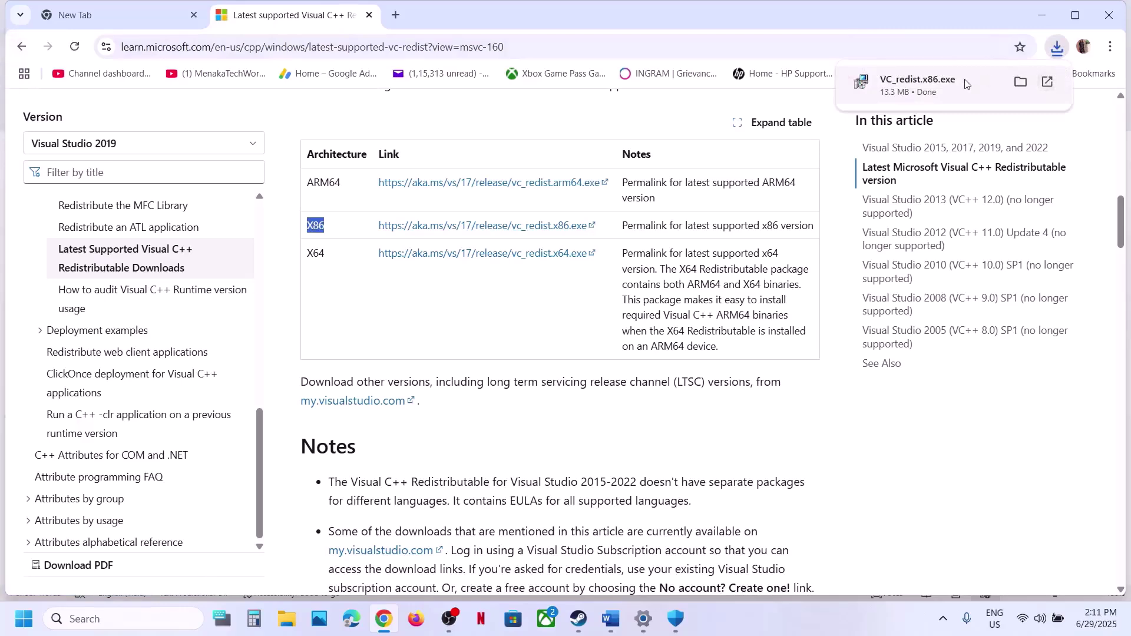
Run the downloaded VC_redist.x86.exe and start repairing the x86 Visual C++ 2015-2022 Redistributable
left_click(965, 84)
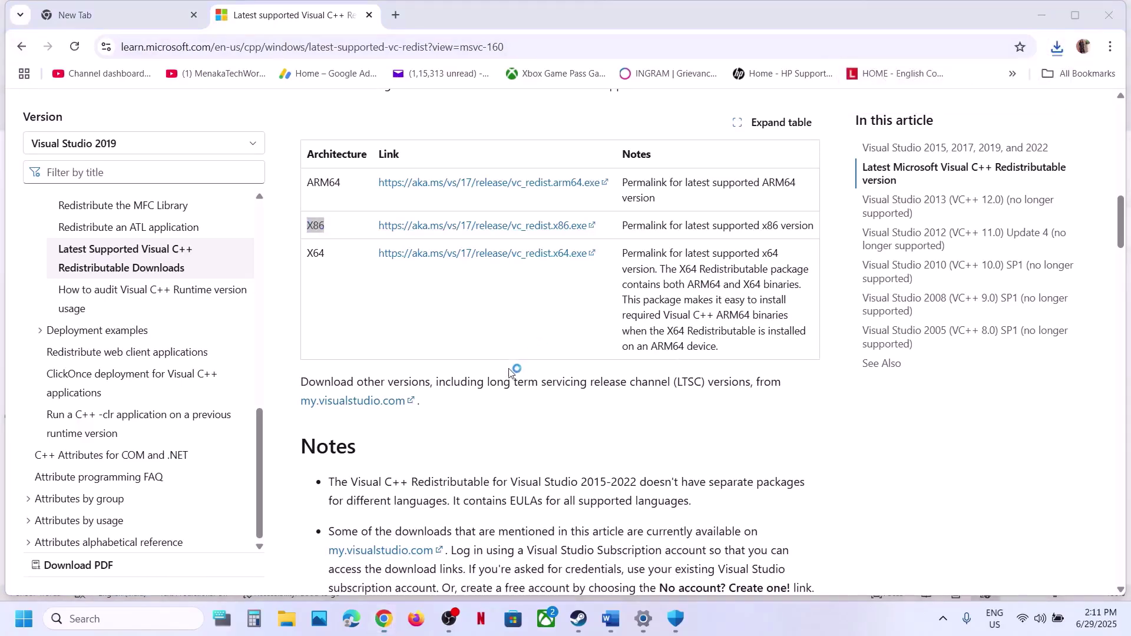
left_click(576, 391)
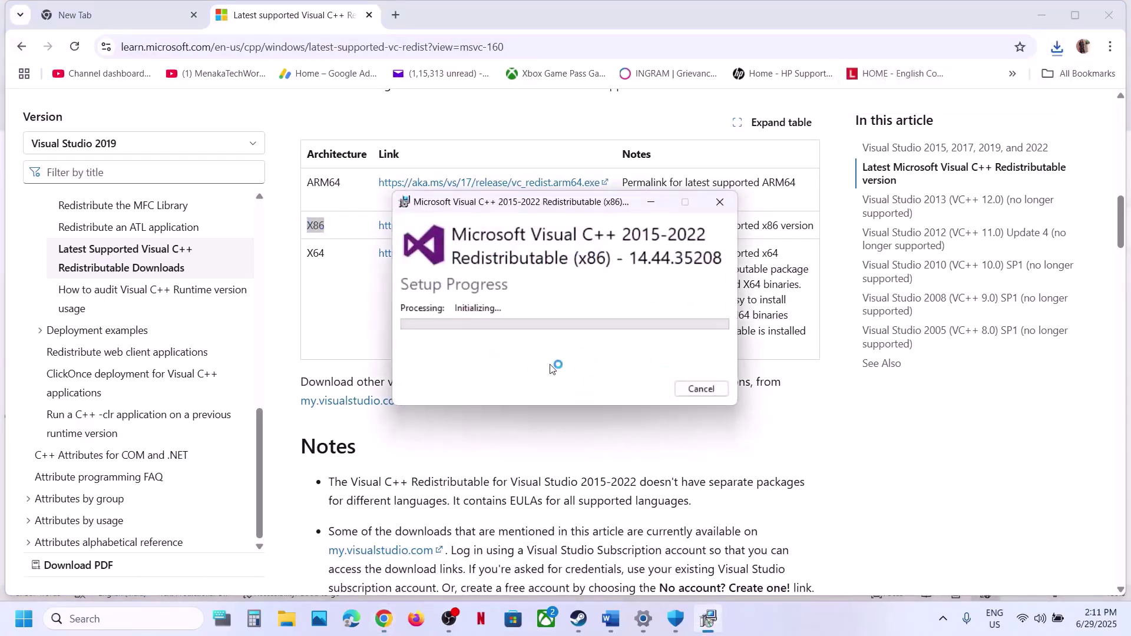
left_click(489, 419)
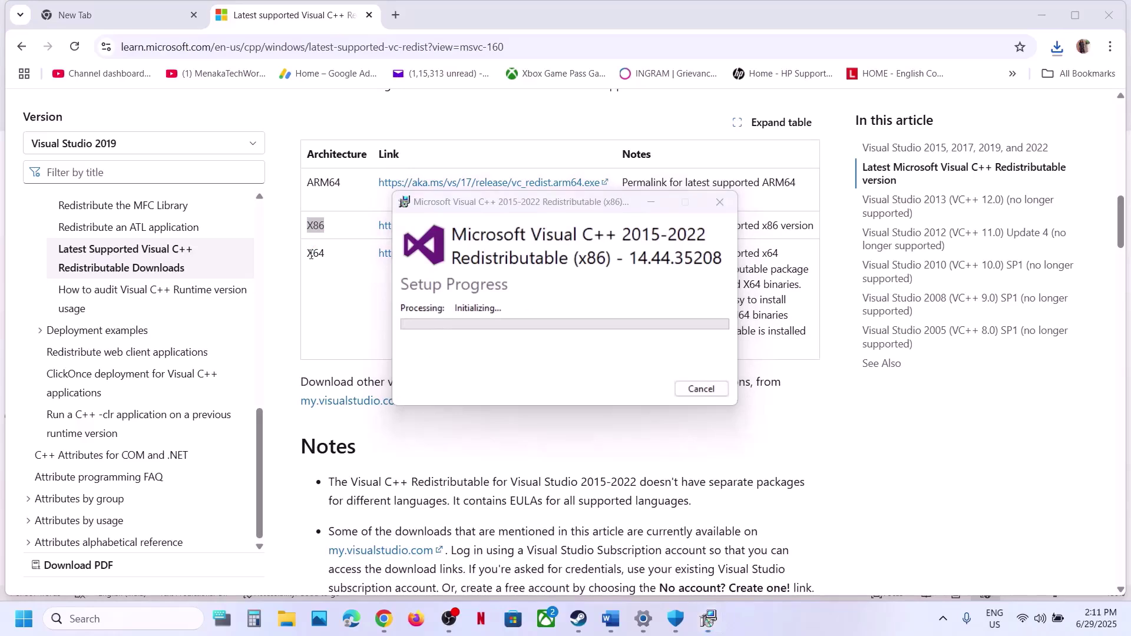
Download the X64 redistributable, run VC_redist.x64.exe and start its repair
double_click(310, 254)
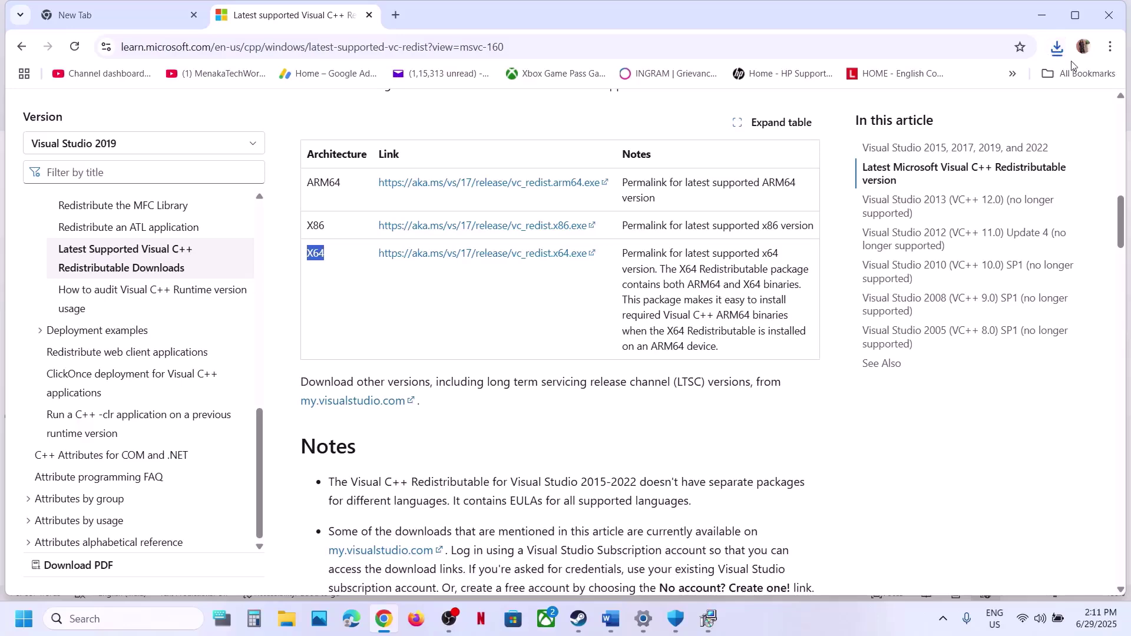
left_click(1057, 49)
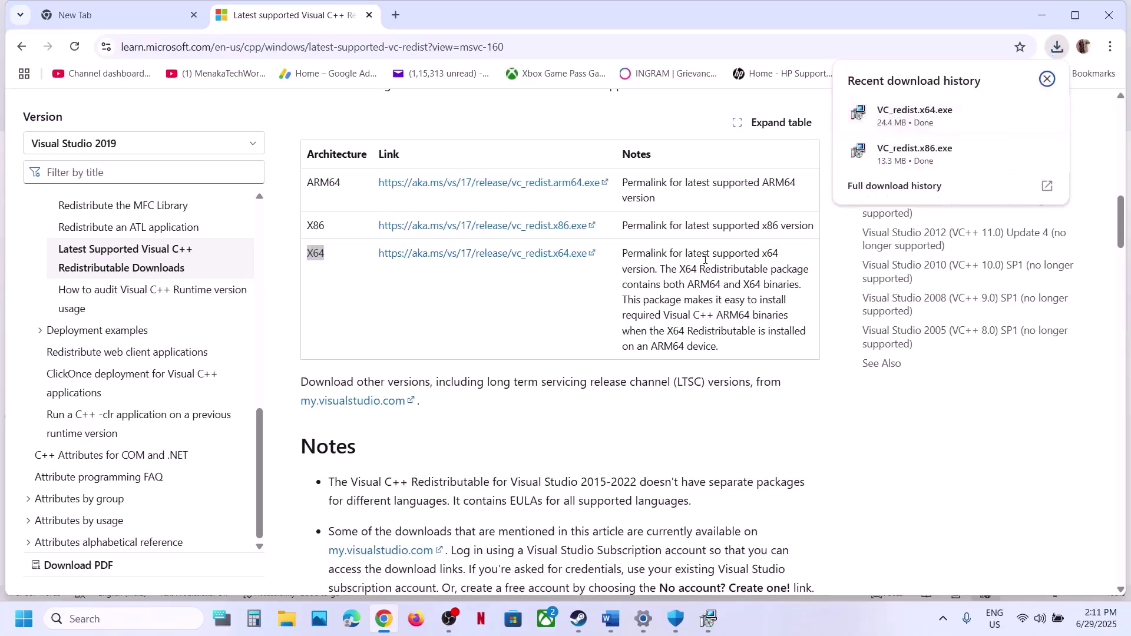
key("Escape")
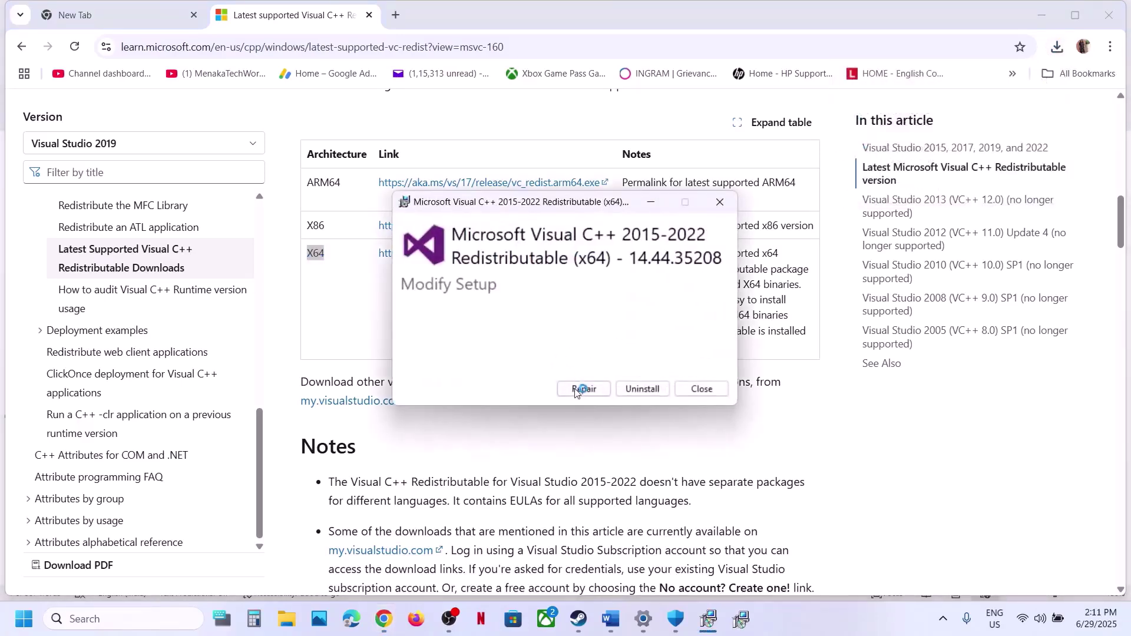
left_click(581, 388)
left_click(481, 416)
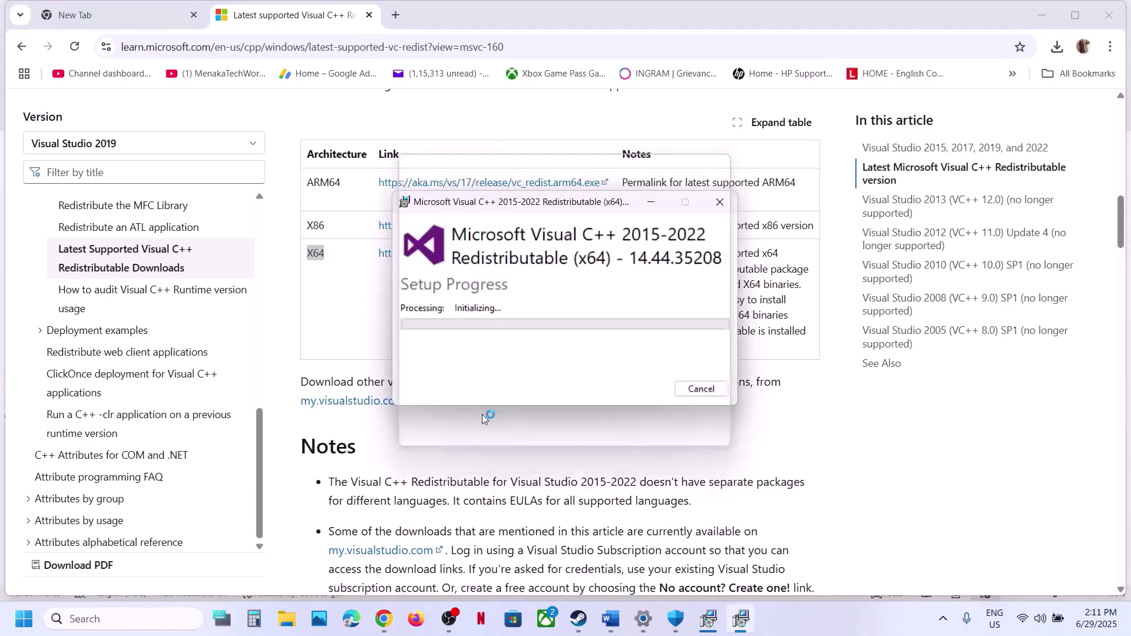
Check the x86 setup window, move it clear of the x64 one and view the computer's power options without choosing one
left_click(711, 620)
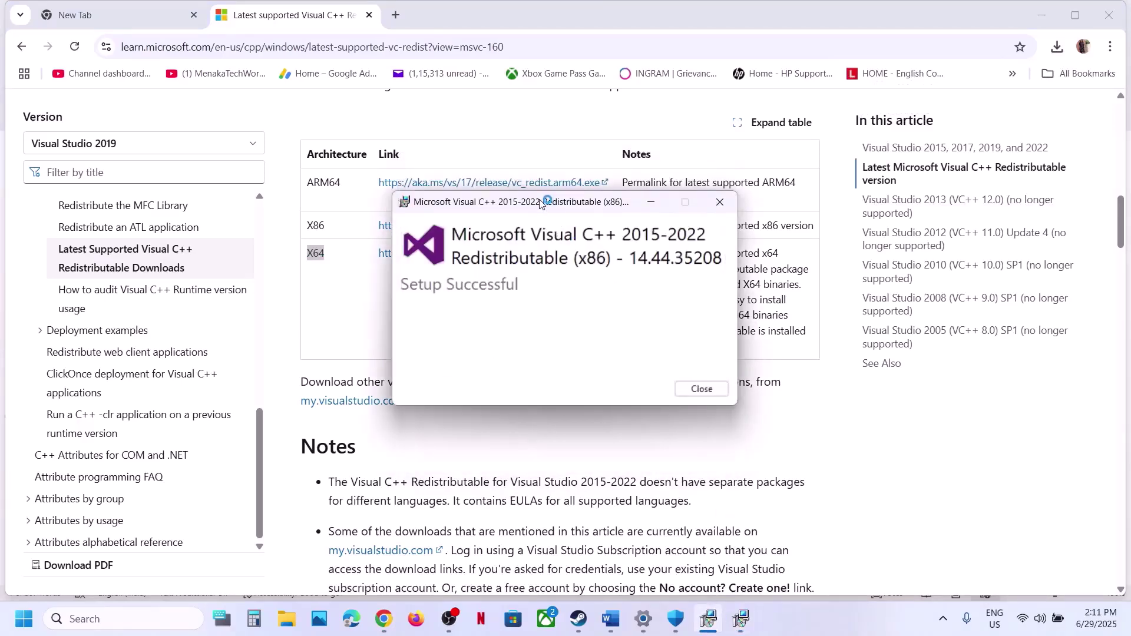
left_click_drag(546, 202, 848, 266)
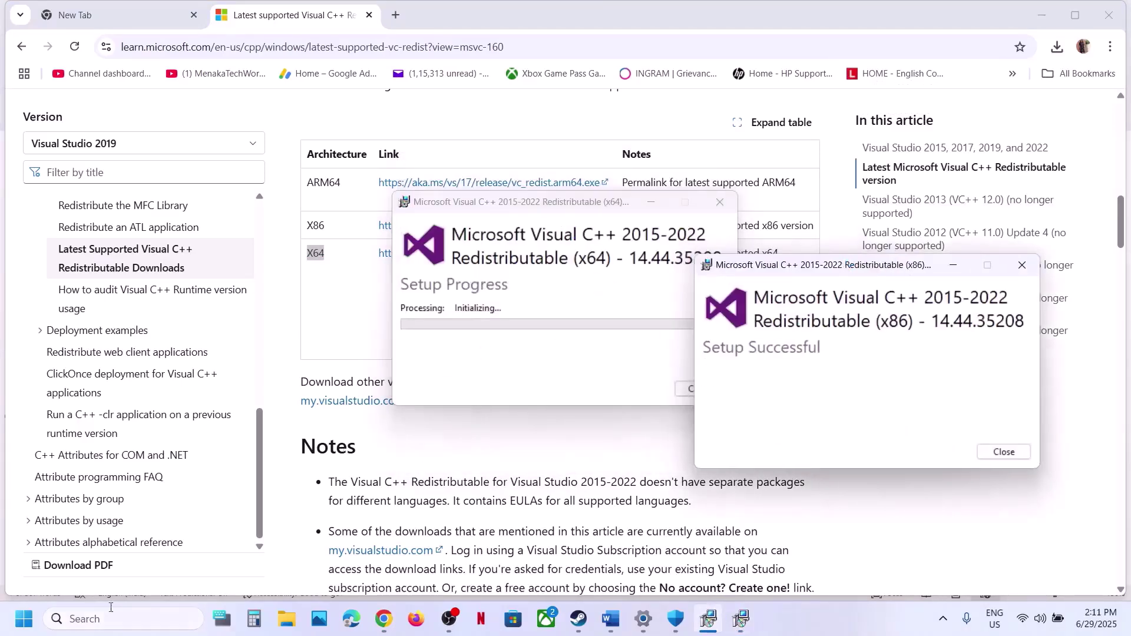
left_click(24, 632)
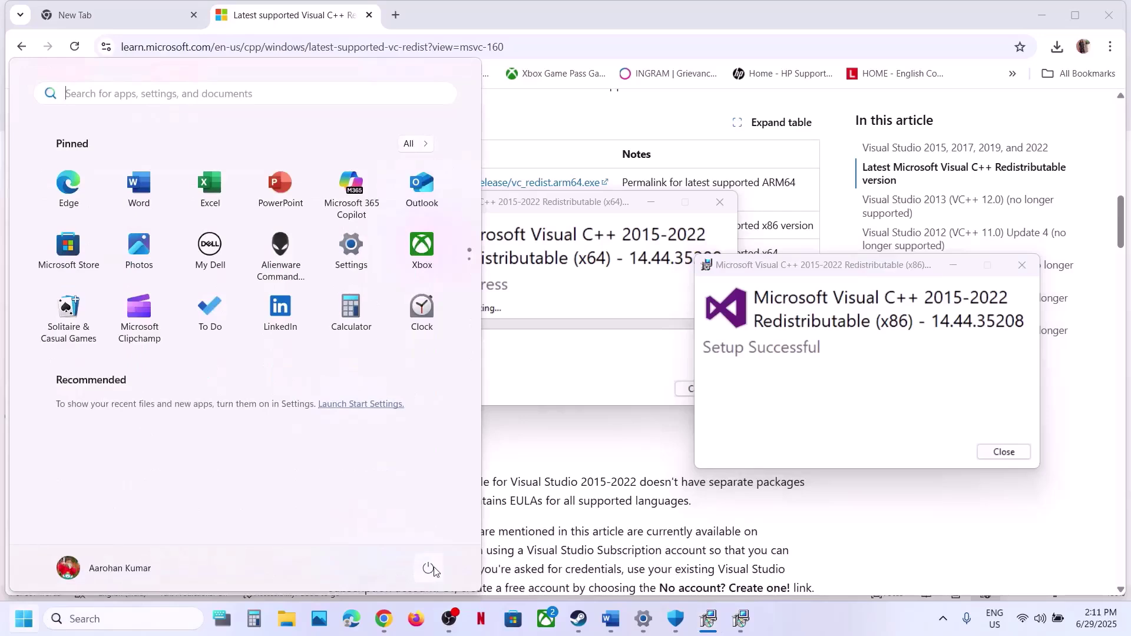
left_click(429, 568)
left_click(579, 501)
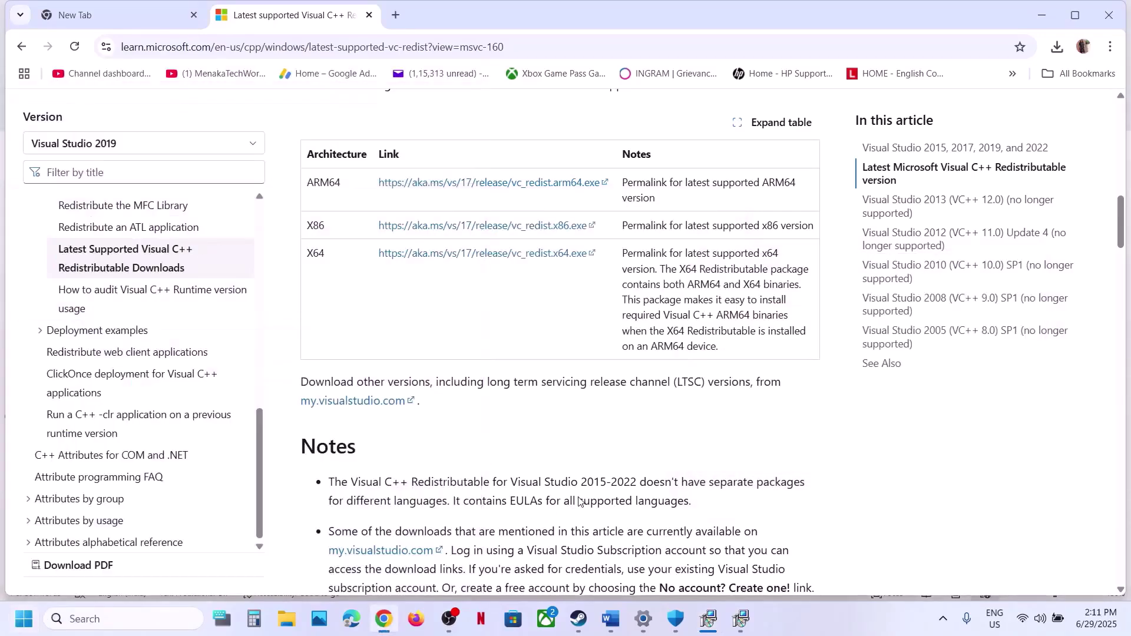
Return to the Word document and read Step 10 on clean graphics driver installation, including its NVIDIA and AMD links
left_click(611, 619)
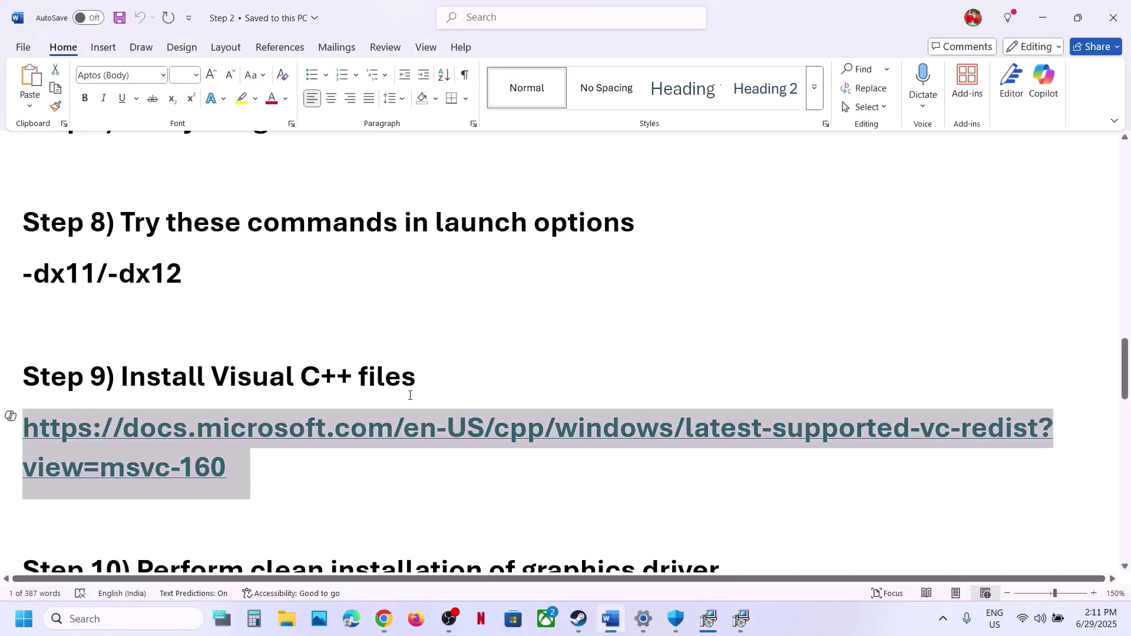
scroll(410, 395, "down", 1)
scroll(521, 405, "up", 2)
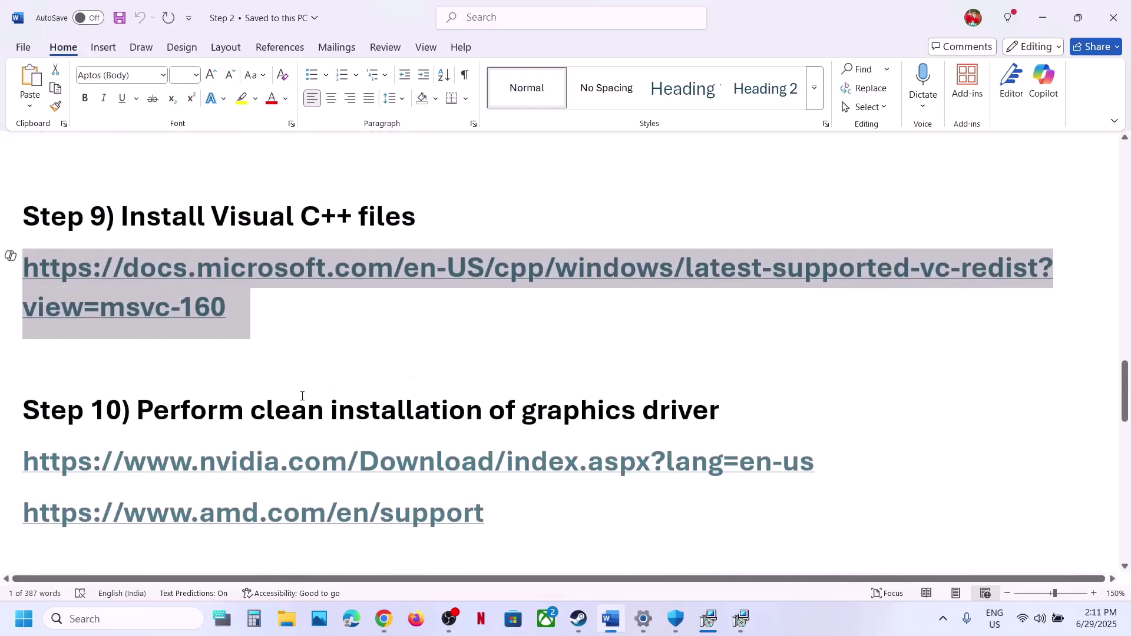
left_click_drag(234, 416, 730, 419)
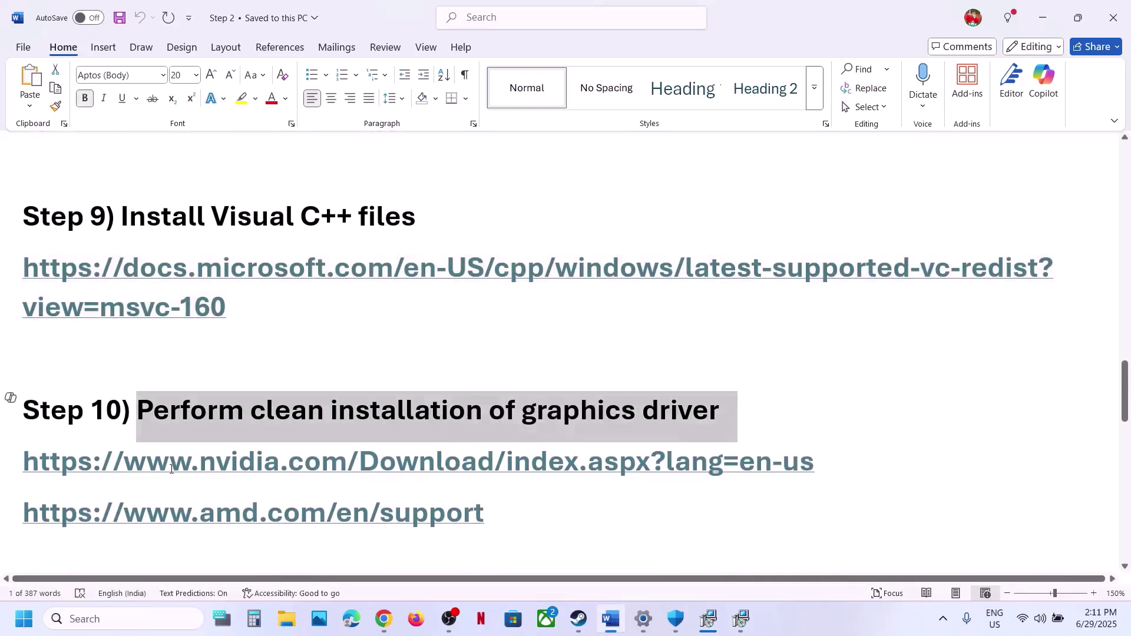
left_click_drag(171, 465, 629, 481)
left_click(183, 533)
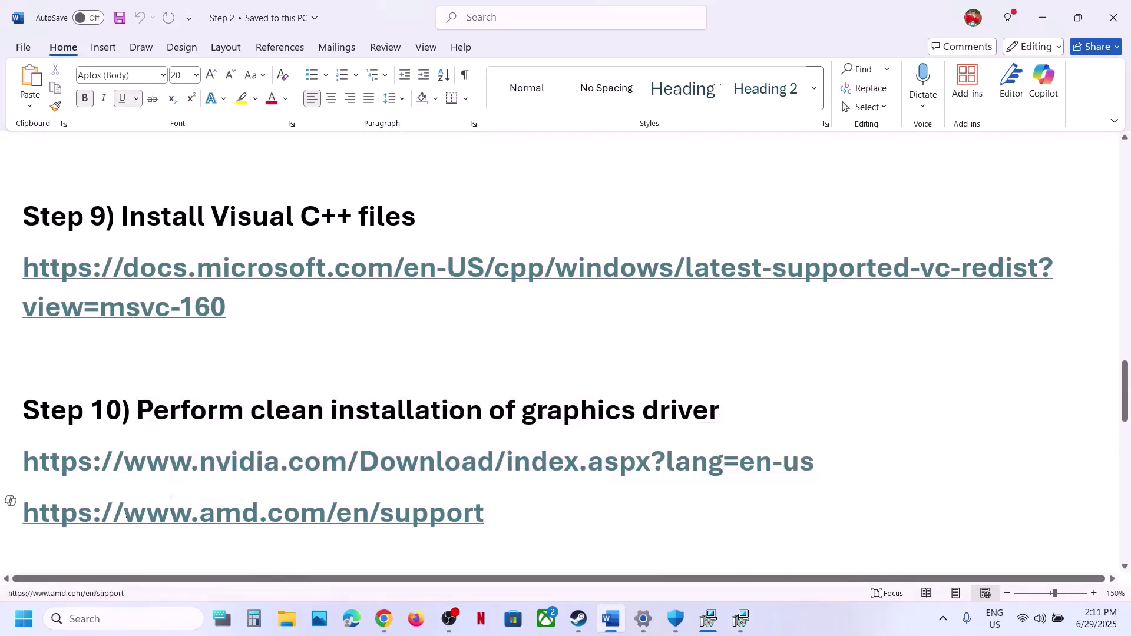
left_click_drag(125, 514, 322, 492)
left_click_drag(253, 463, 480, 466)
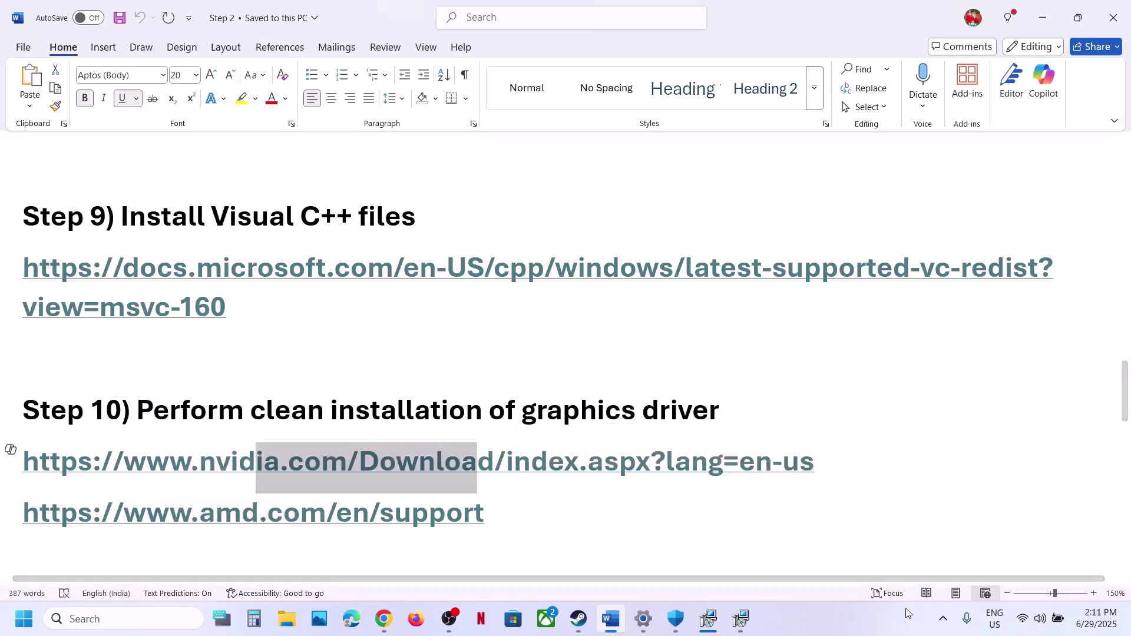
On NVIDIA's driver page, search for the GeForce RTX 3050 Laptop GPU driver with Windows 11 as the operating system
left_click(886, 629)
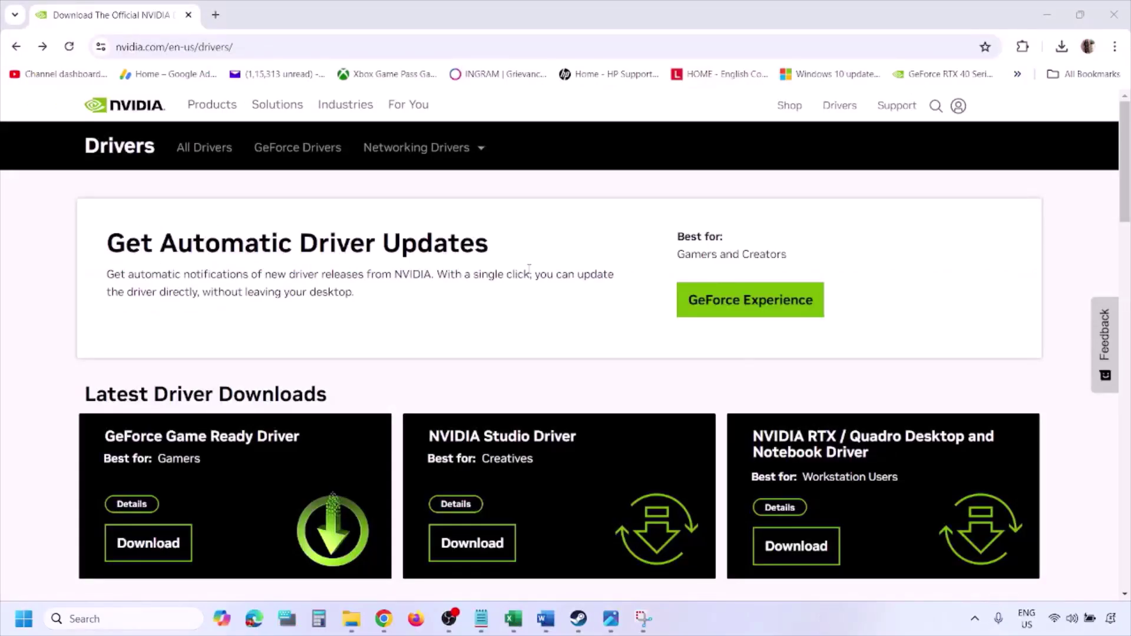
scroll(265, 361, "down", 8)
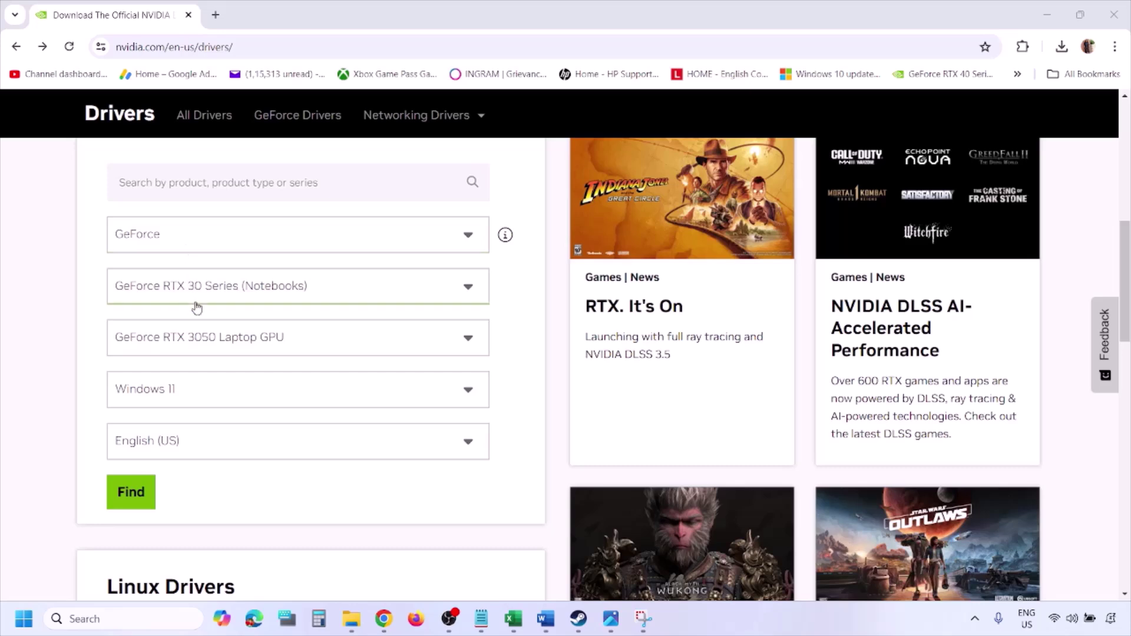
left_click(188, 394)
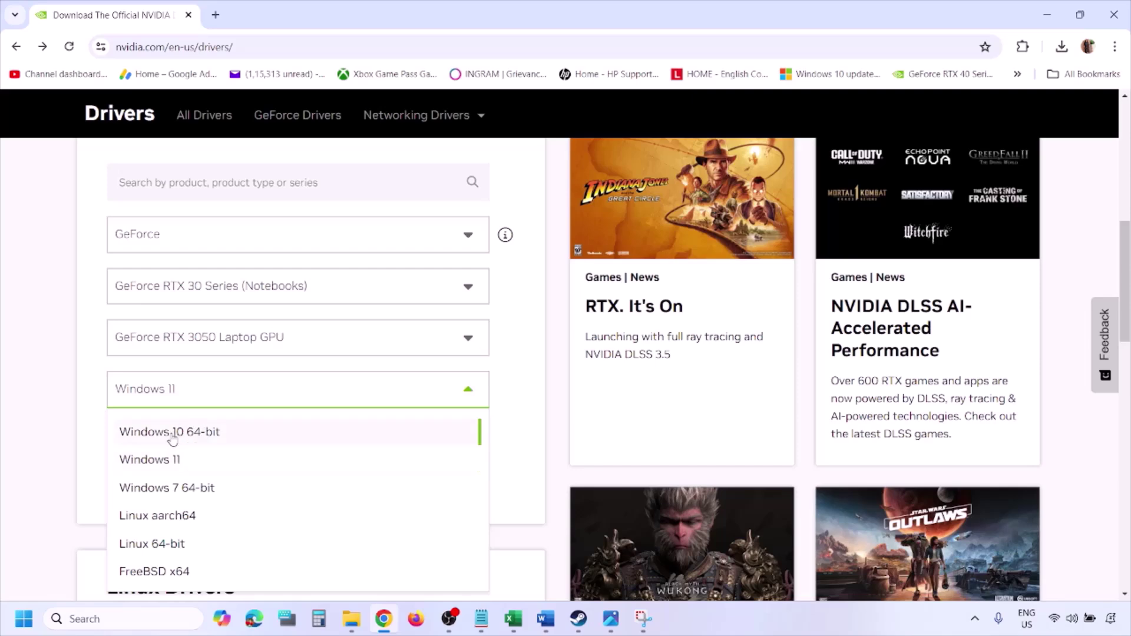
left_click(167, 461)
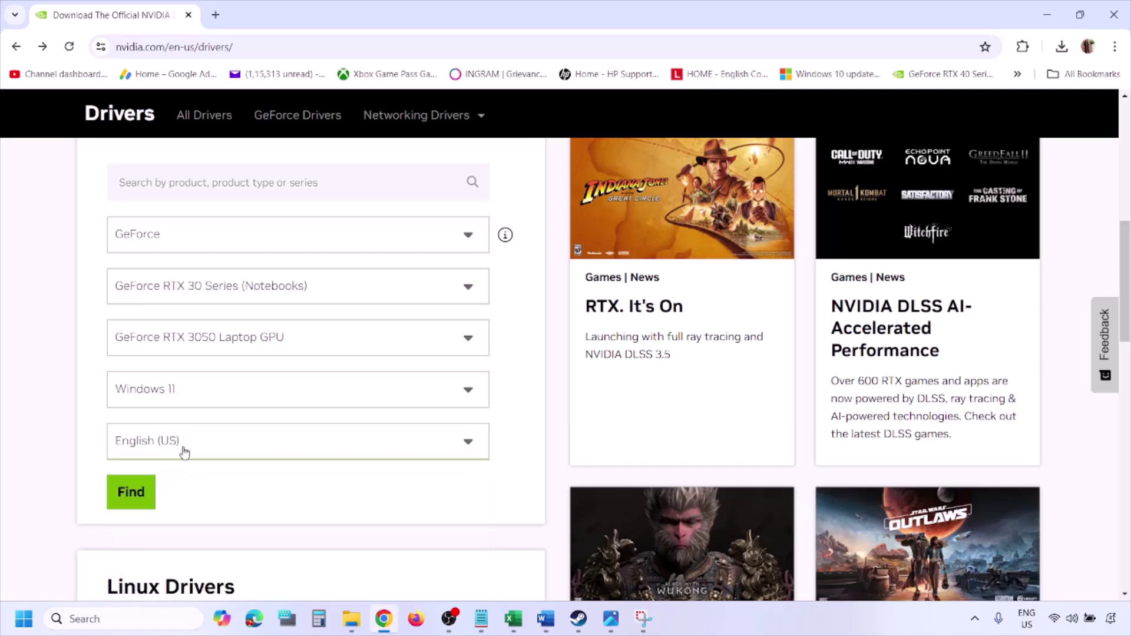
left_click(133, 497)
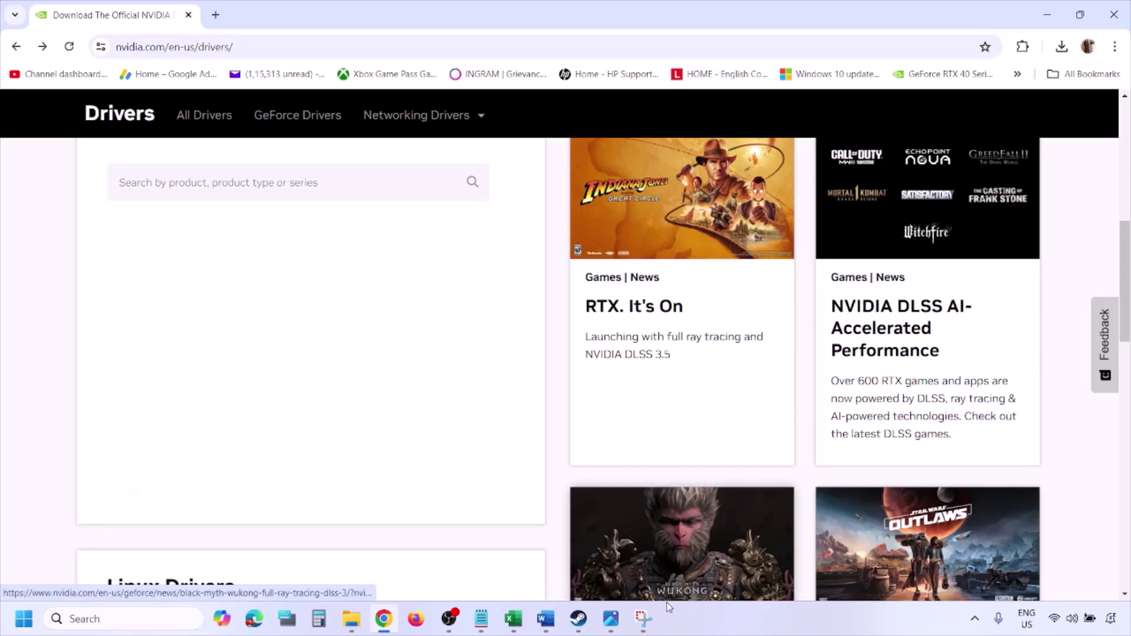
Switch to Photos and examine images 1.png through 5.png for the Game Ready Driver download and the custom clean installation options
left_click(613, 627)
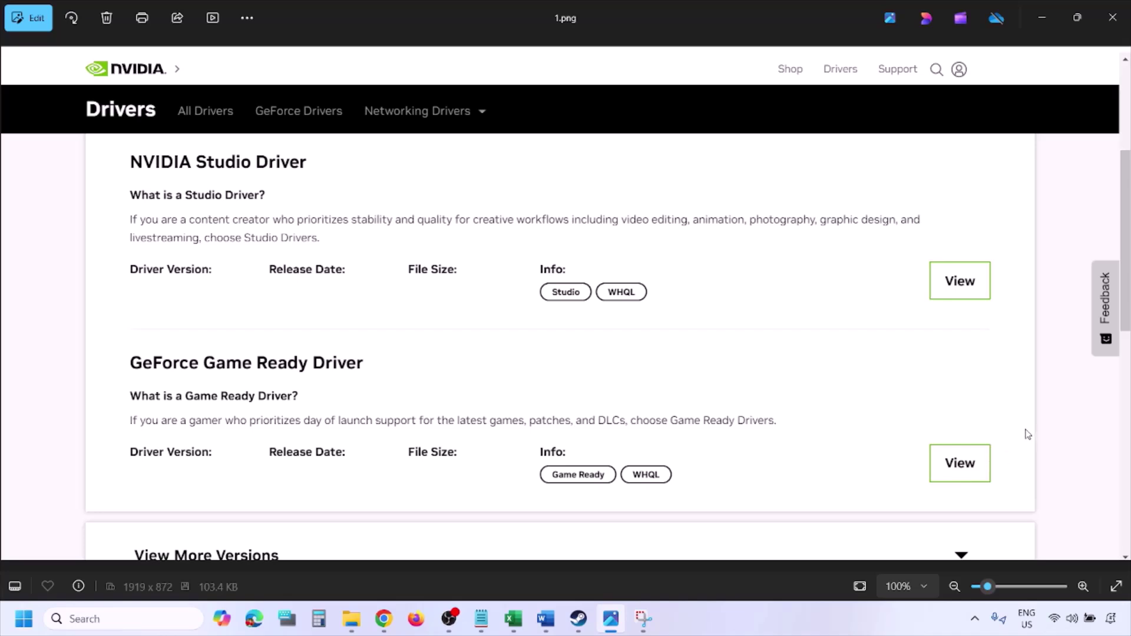
key("Right")
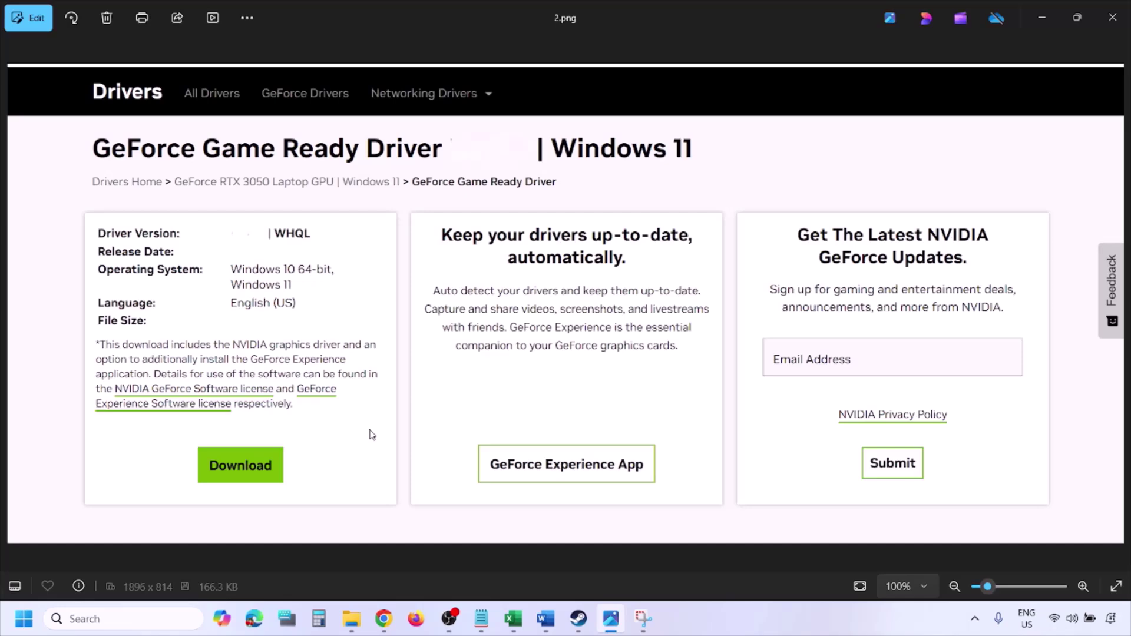
key("Right")
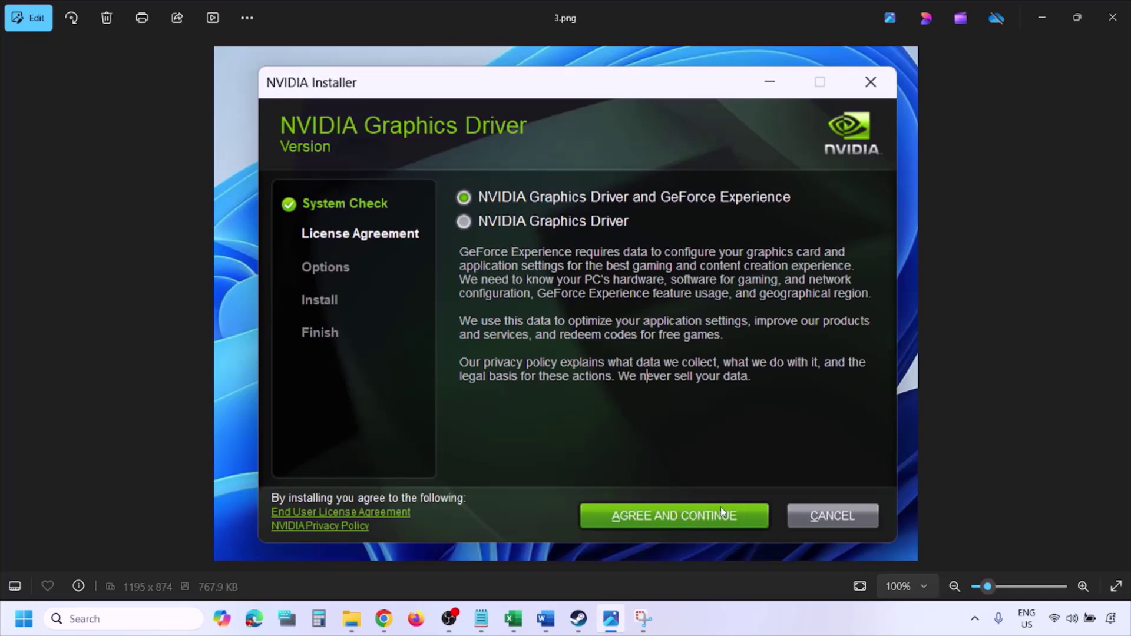
key("Right")
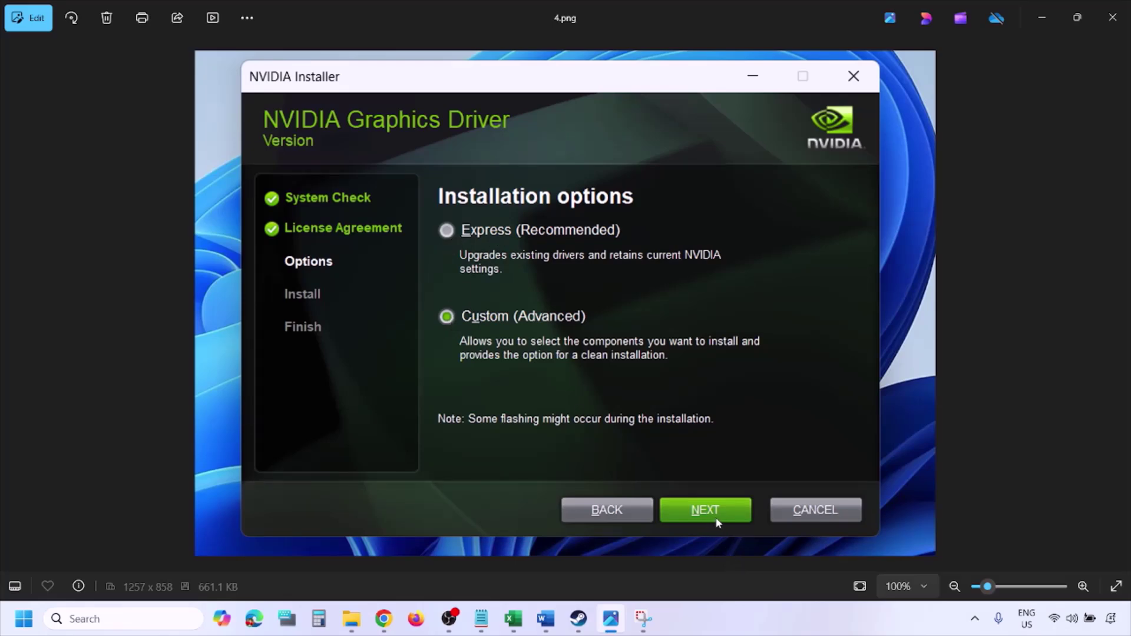
key("Right")
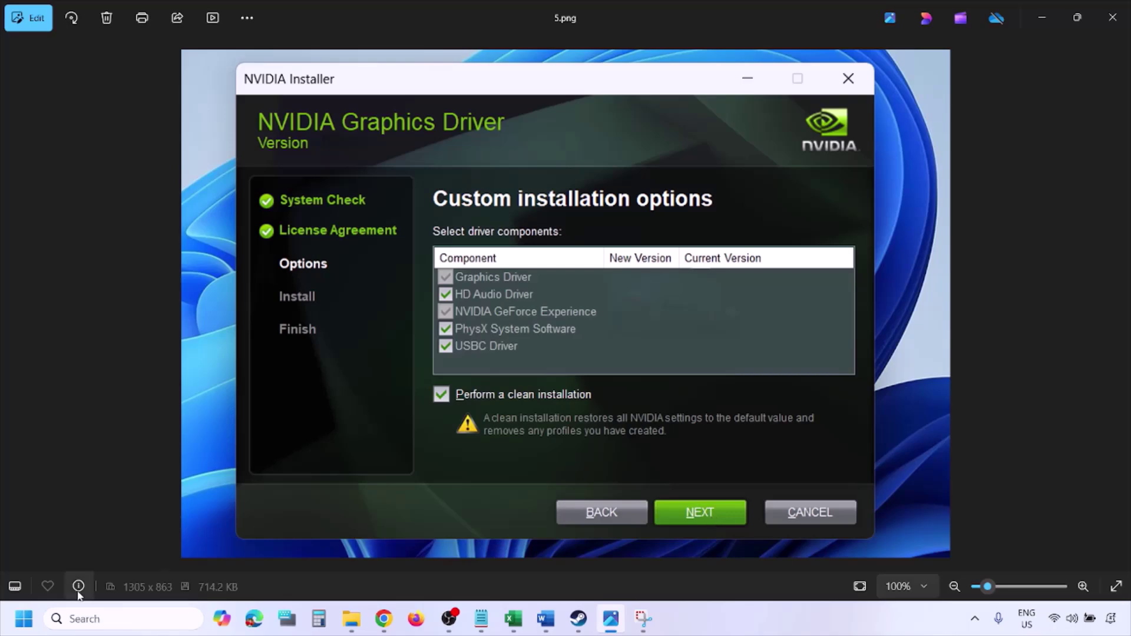
View the computer's power options without choosing one, and read Step 11 on running the game on the dedicated graphics card in the Word document
left_click(23, 619)
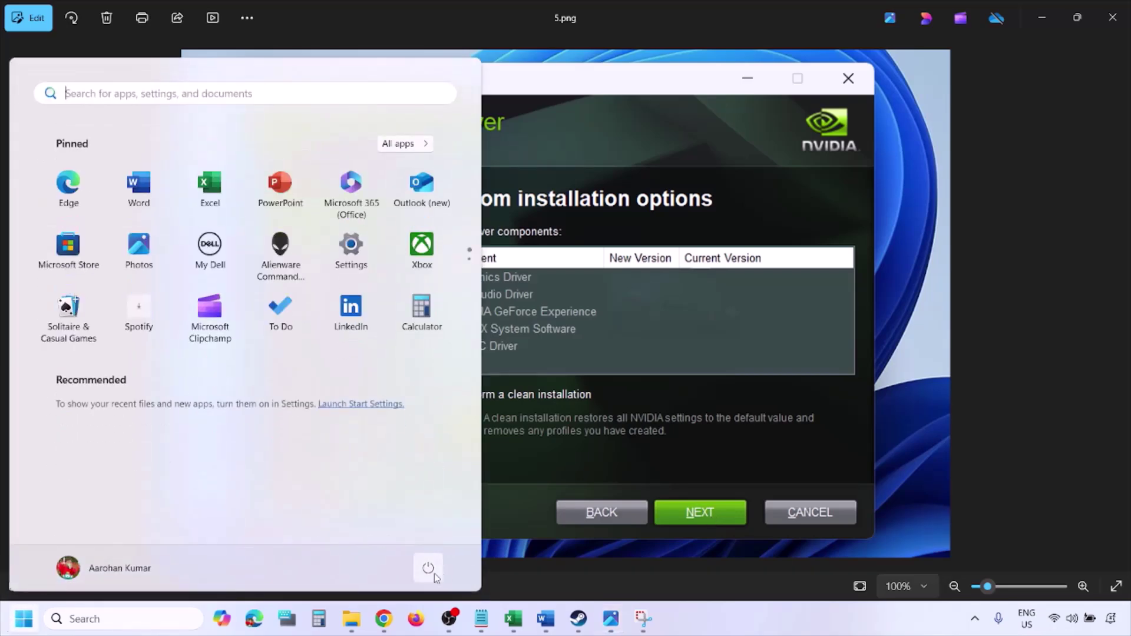
left_click(429, 569)
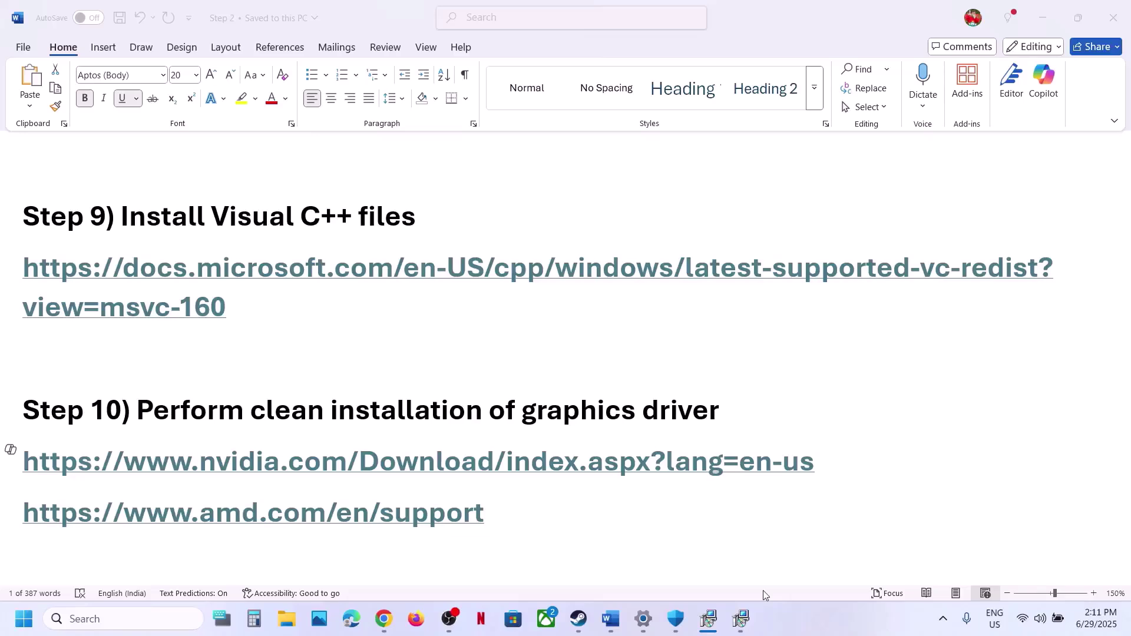
scroll(493, 418, "down", 5)
scroll(500, 448, "up", 2)
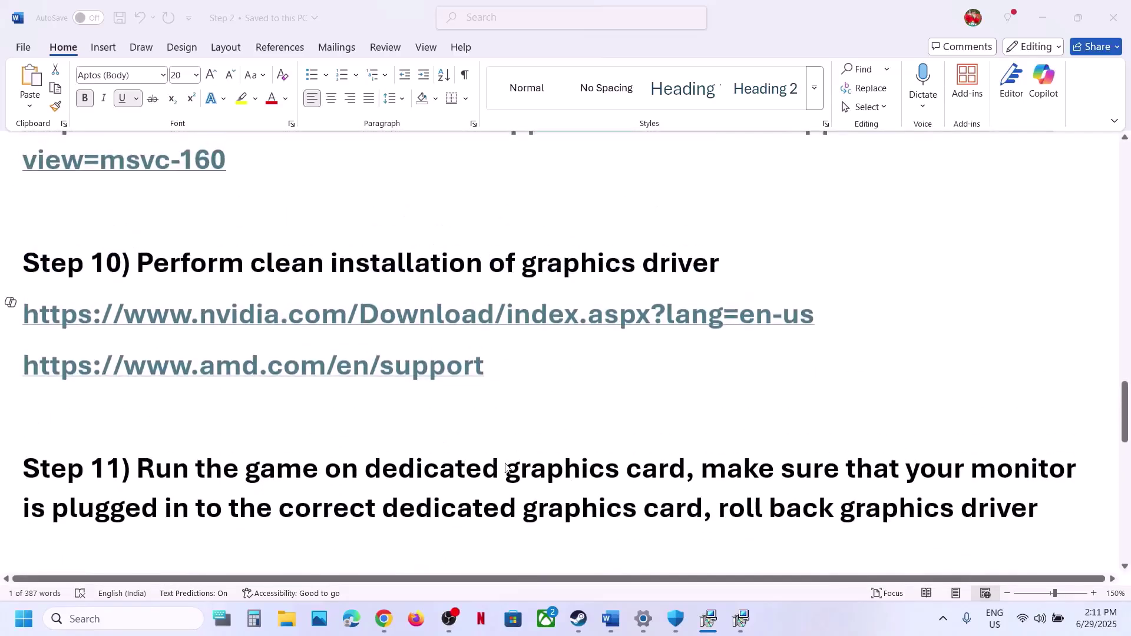
double_click(572, 471)
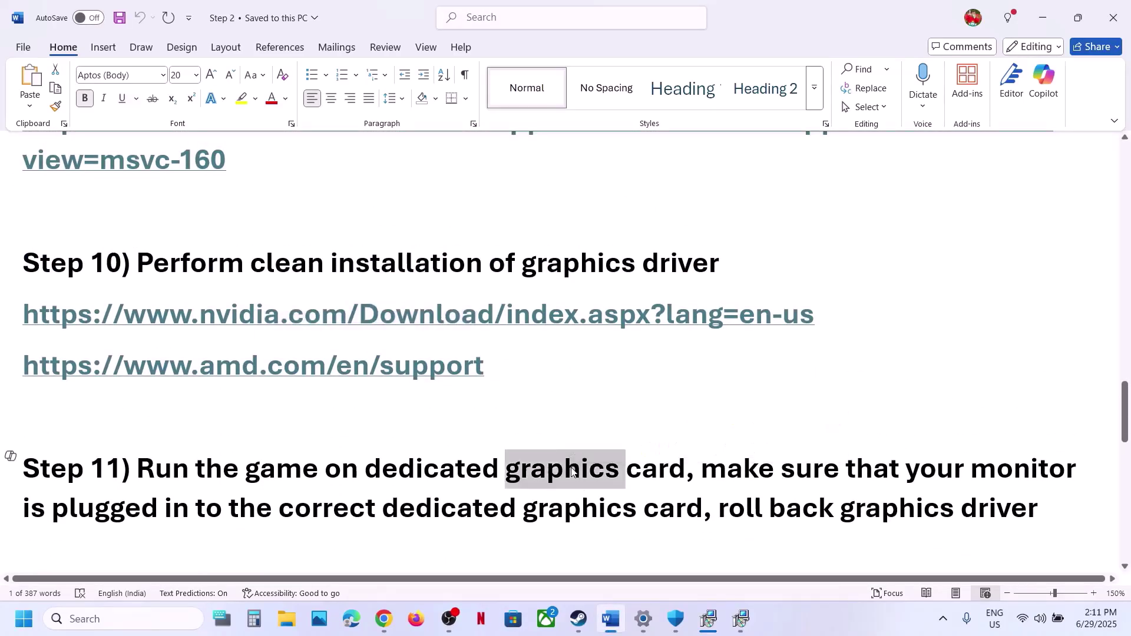
Open Windows Graphics settings and add the UmamusumePrettyDerby application from its steamapps\common\UmamusumePrettyDerby folder as a desktop app
type("graphics")
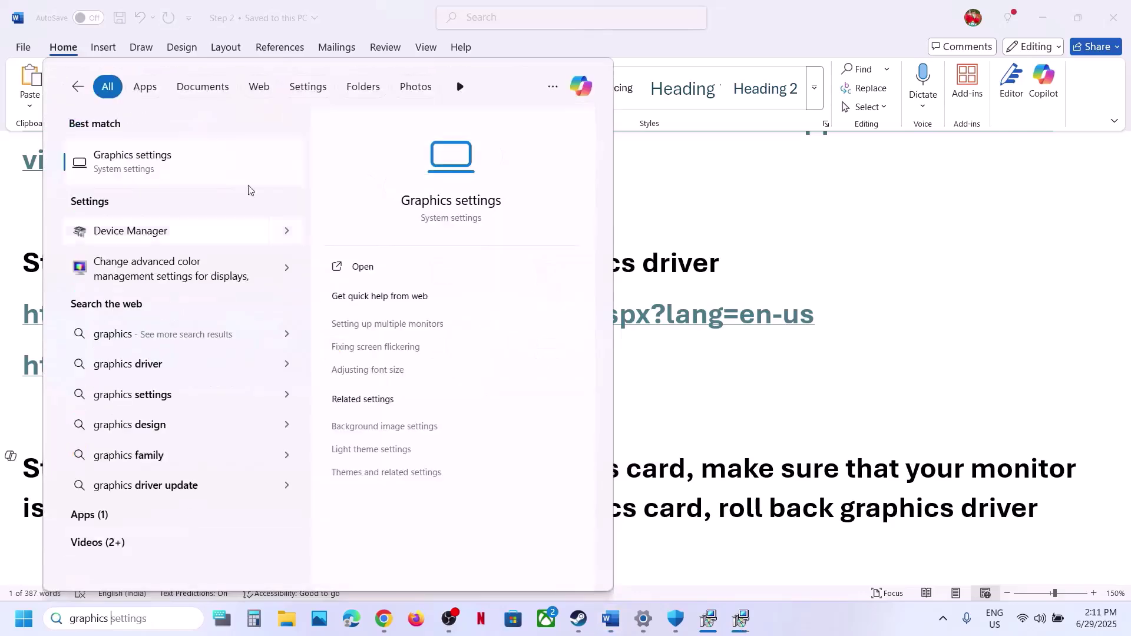
left_click(127, 154)
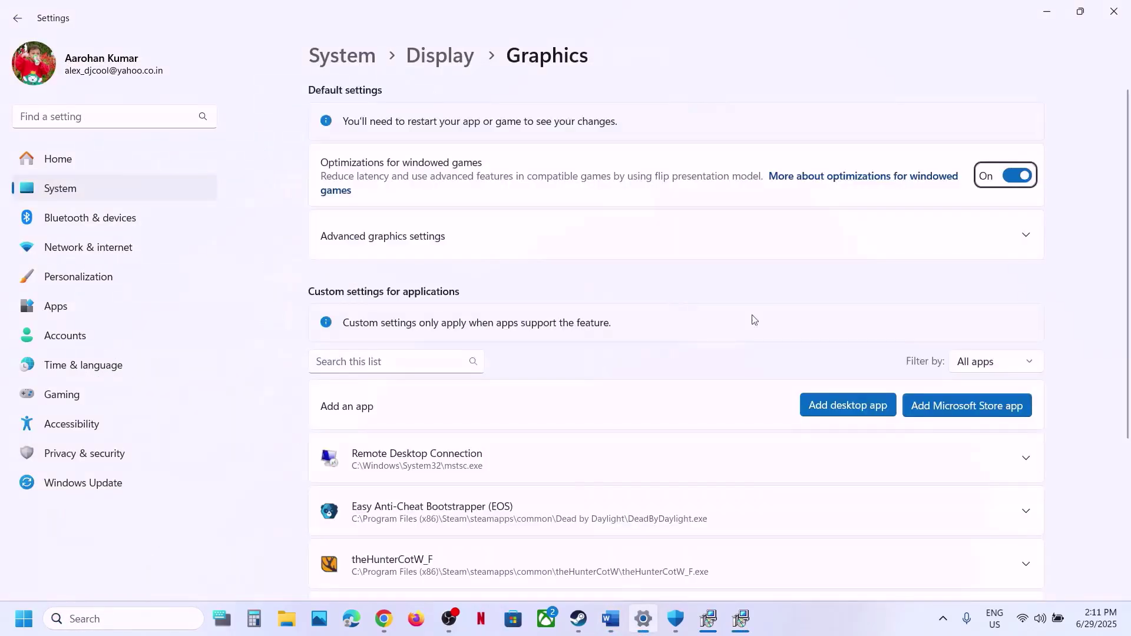
left_click(857, 404)
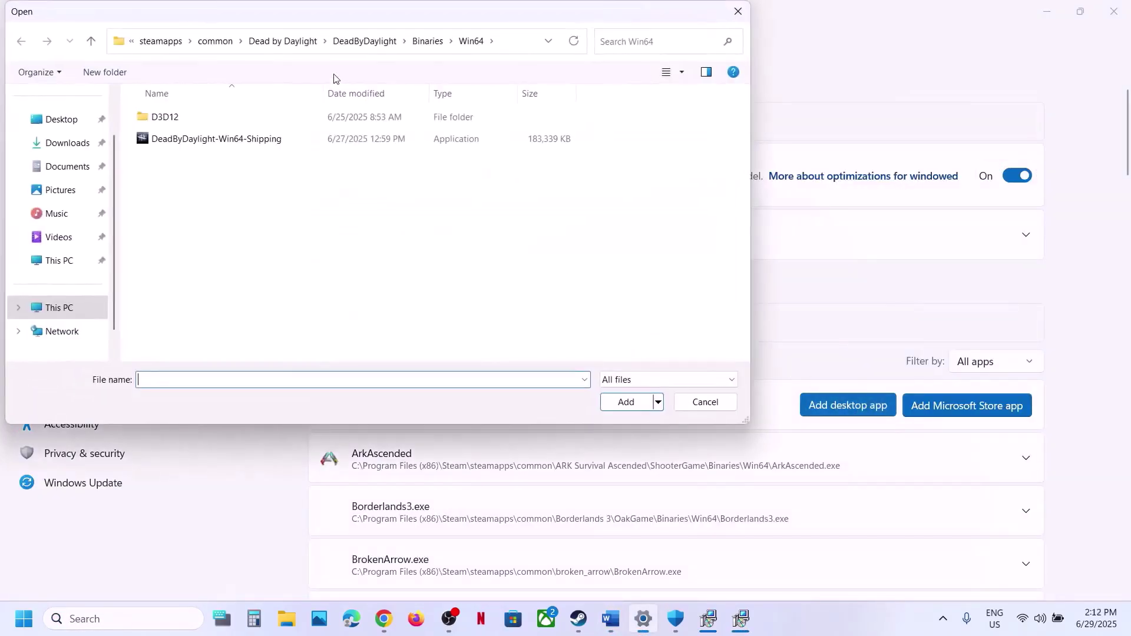
left_click(219, 41)
scroll(288, 303, "down", 1)
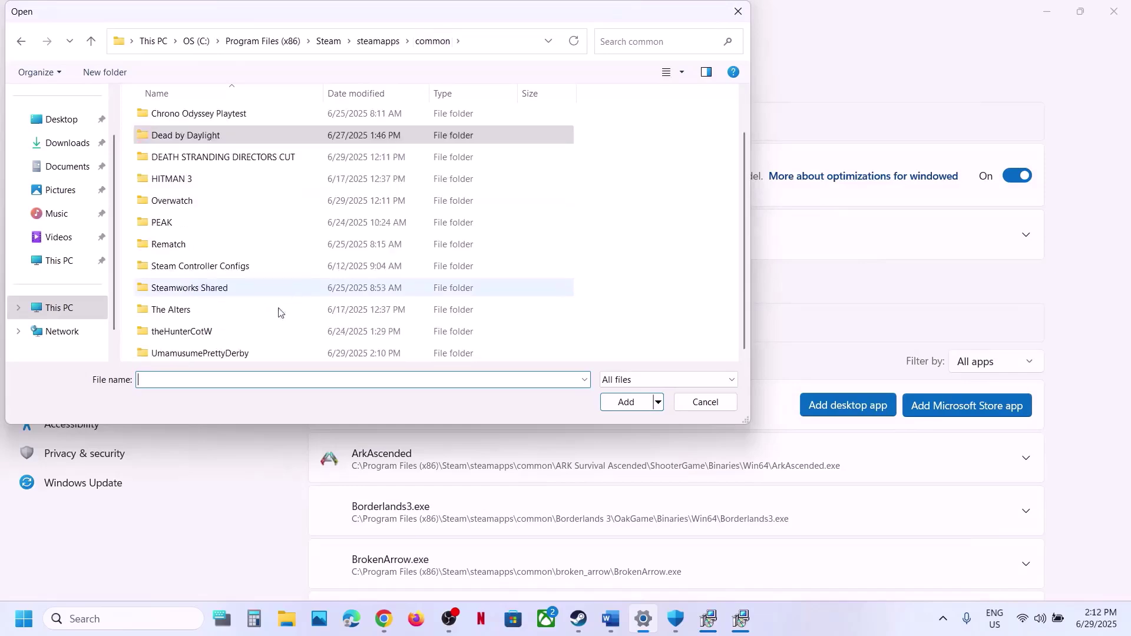
double_click(221, 351)
left_click(178, 141)
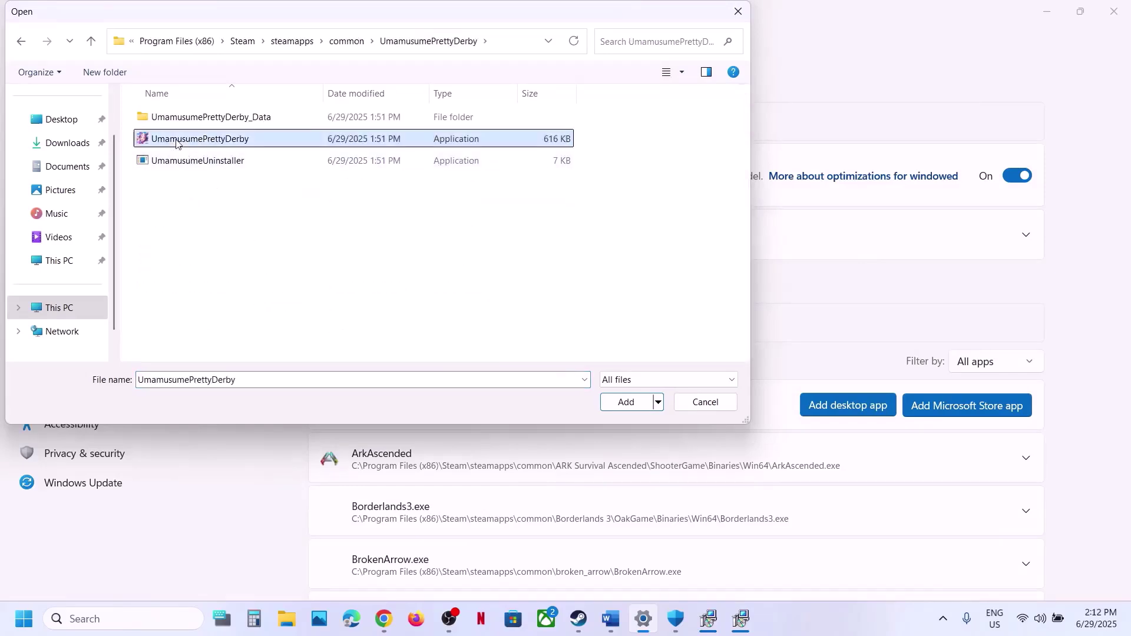
left_click(626, 402)
Set UmamusumePrettyDerby's GPU preference to High Performance (NVIDIA GeForce RTX 3050 Laptop GPU) and close Settings
scroll(532, 484, "down", 20)
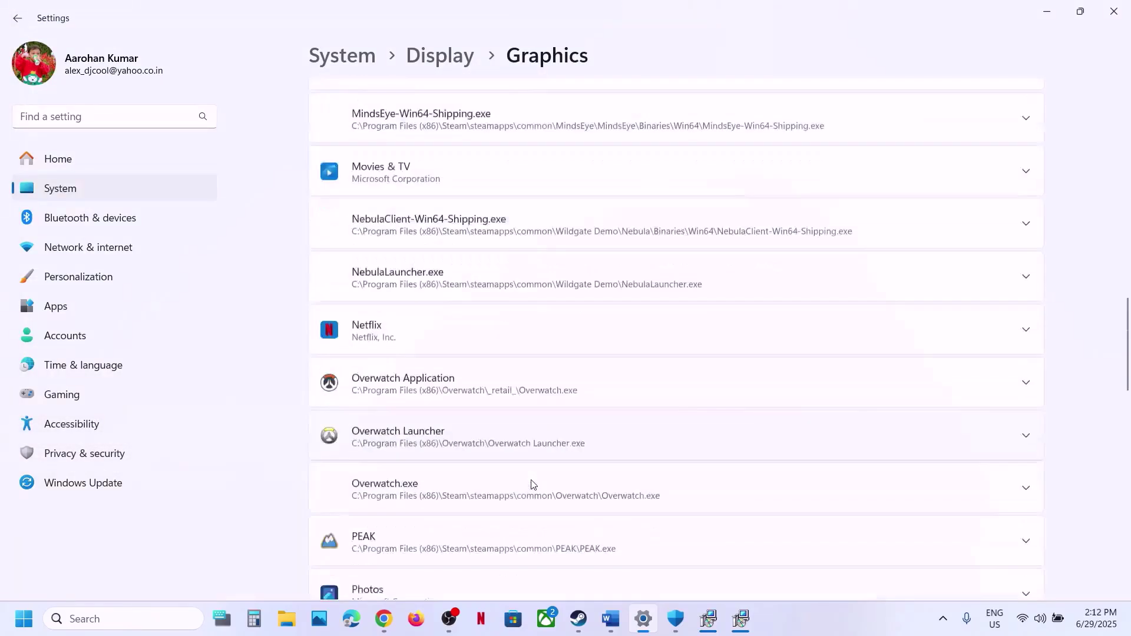
scroll(531, 482, "up", 5)
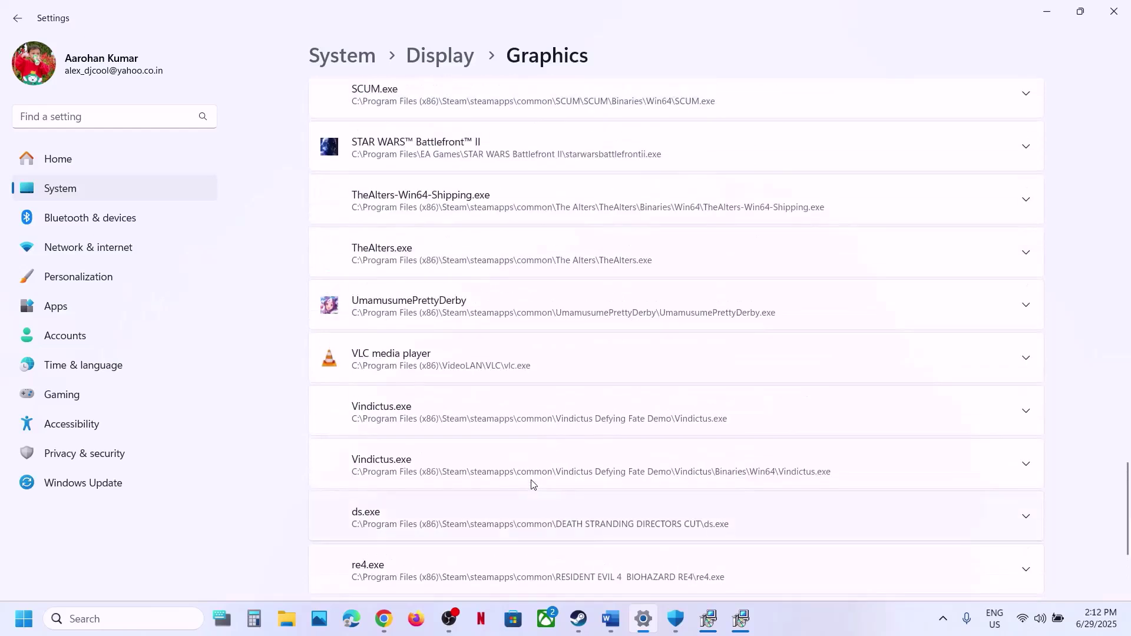
left_click(400, 319)
scroll(399, 317, "up", 1)
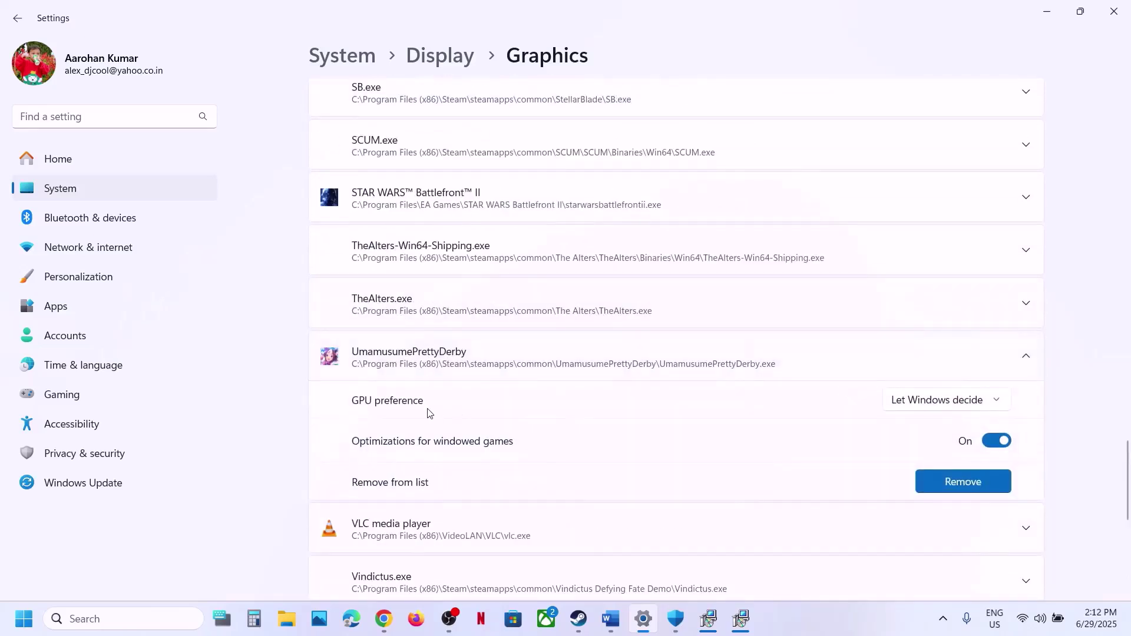
left_click(890, 403)
left_click(961, 455)
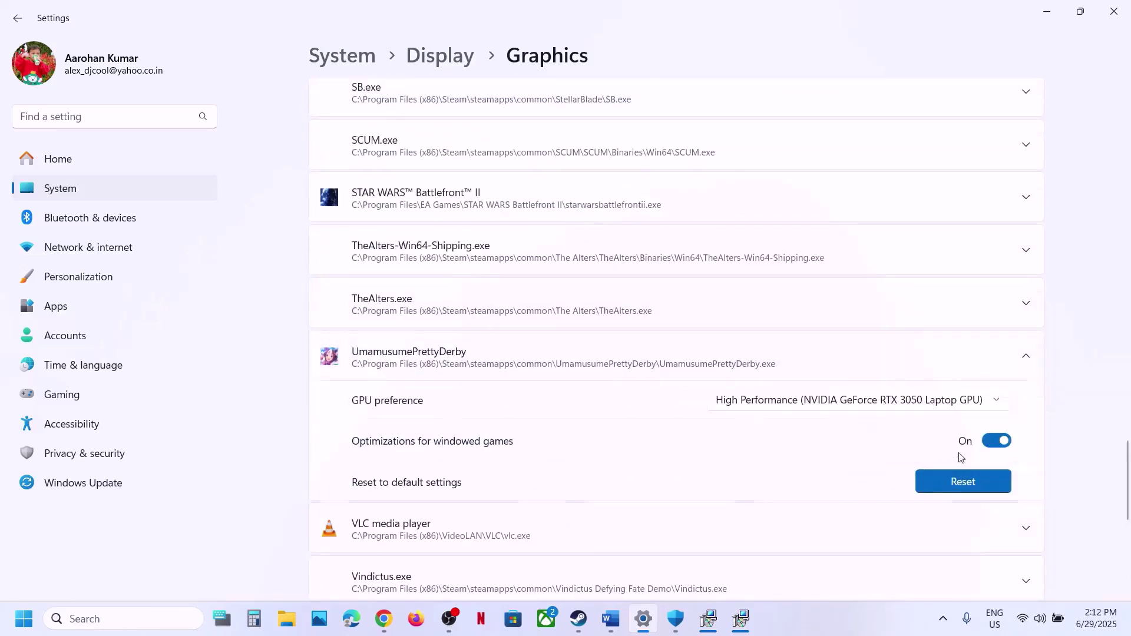
left_click(1106, 12)
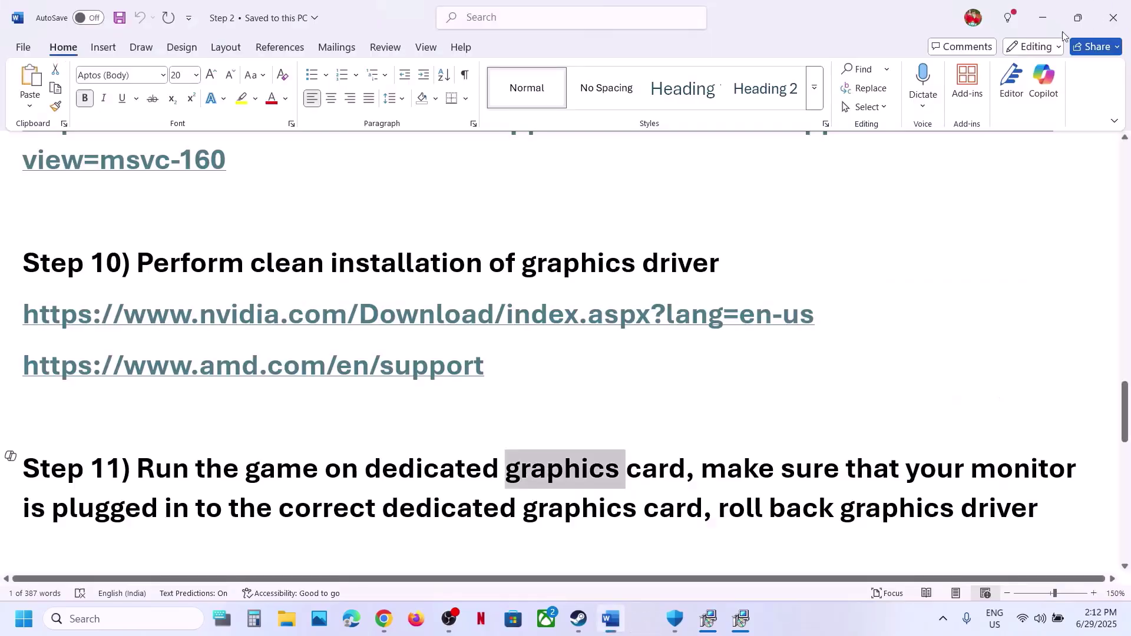
Read Step 12 in the Word document and select its text on updating Windows to the latest version
scroll(459, 455, "down", 2)
scroll(458, 454, "down", 4)
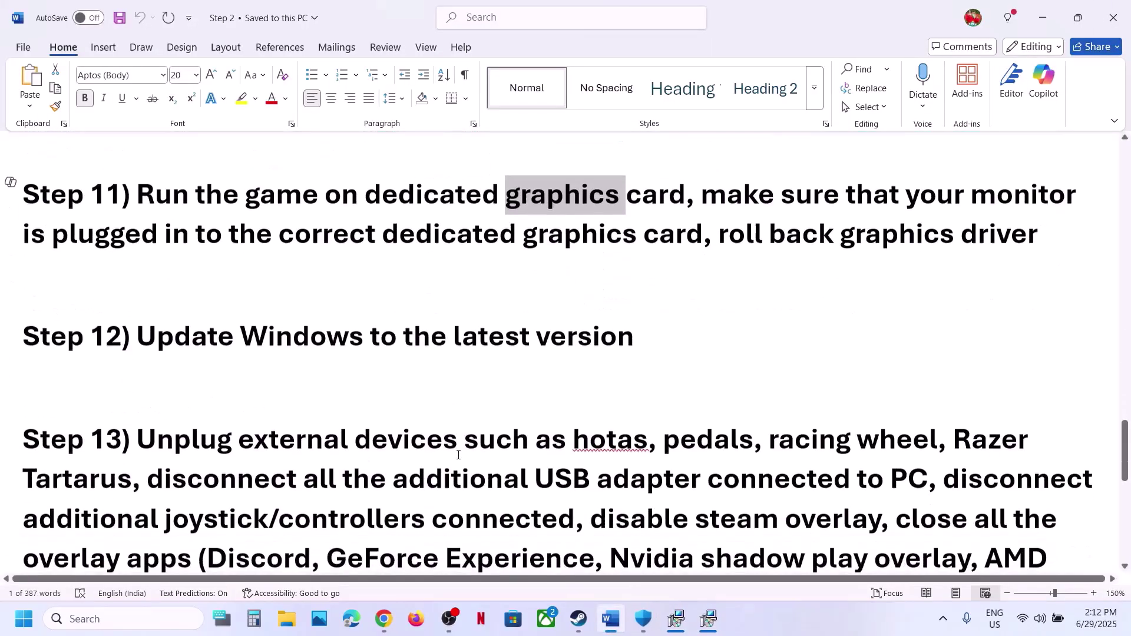
scroll(251, 470, "up", 2)
left_click_drag(227, 442, 649, 445)
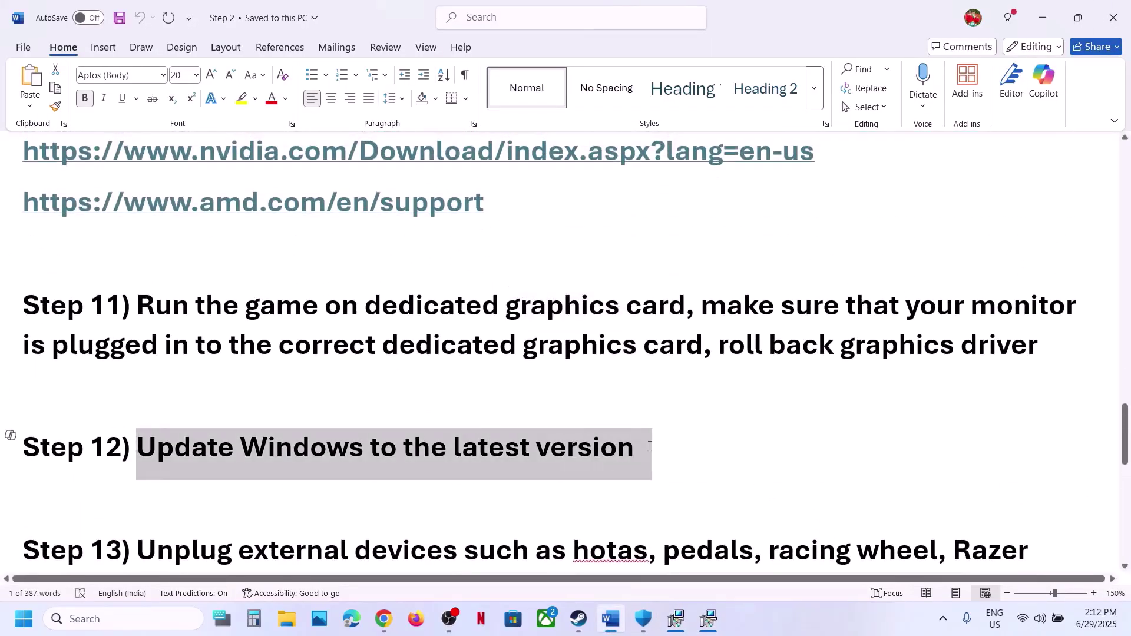
Check for Windows updates in Settings and view the computer's power options without choosing one
key("super+i")
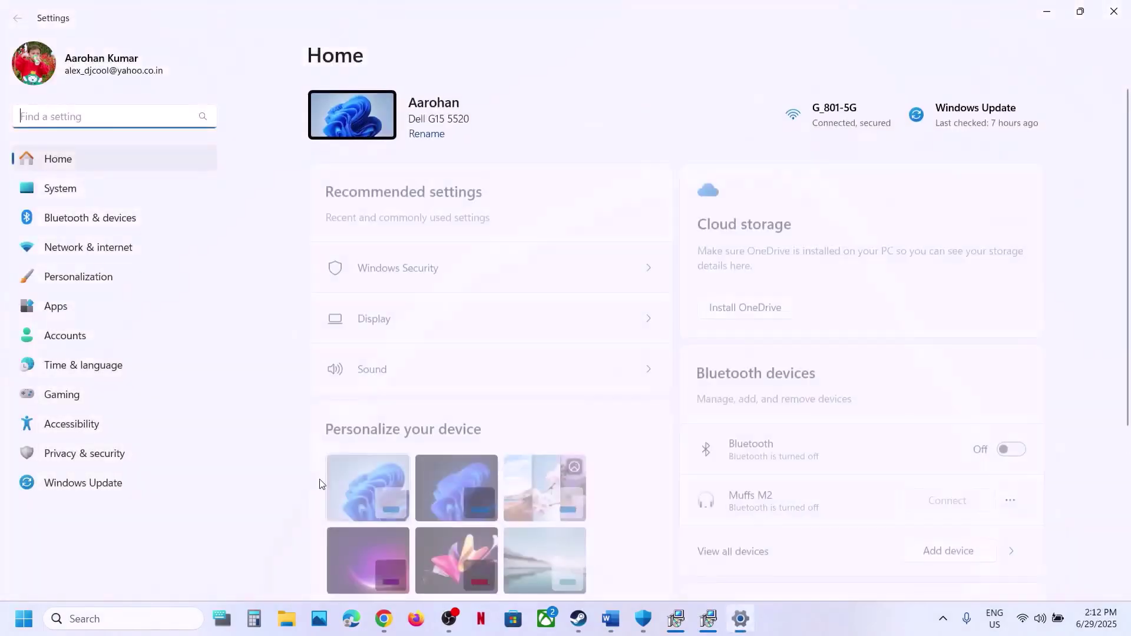
left_click(126, 482)
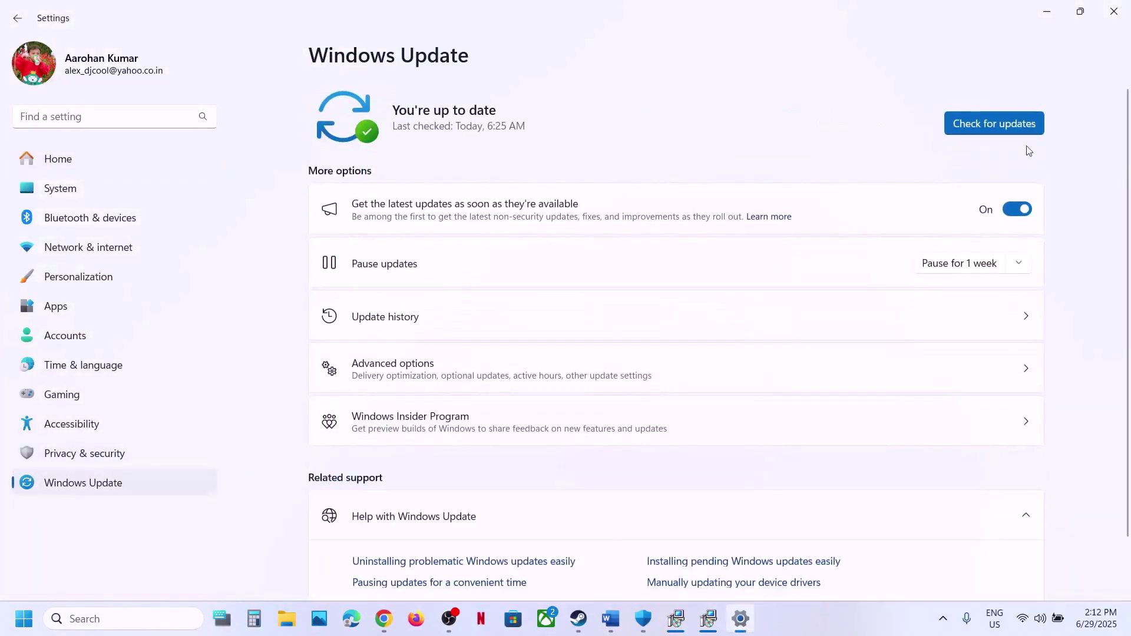
left_click(966, 124)
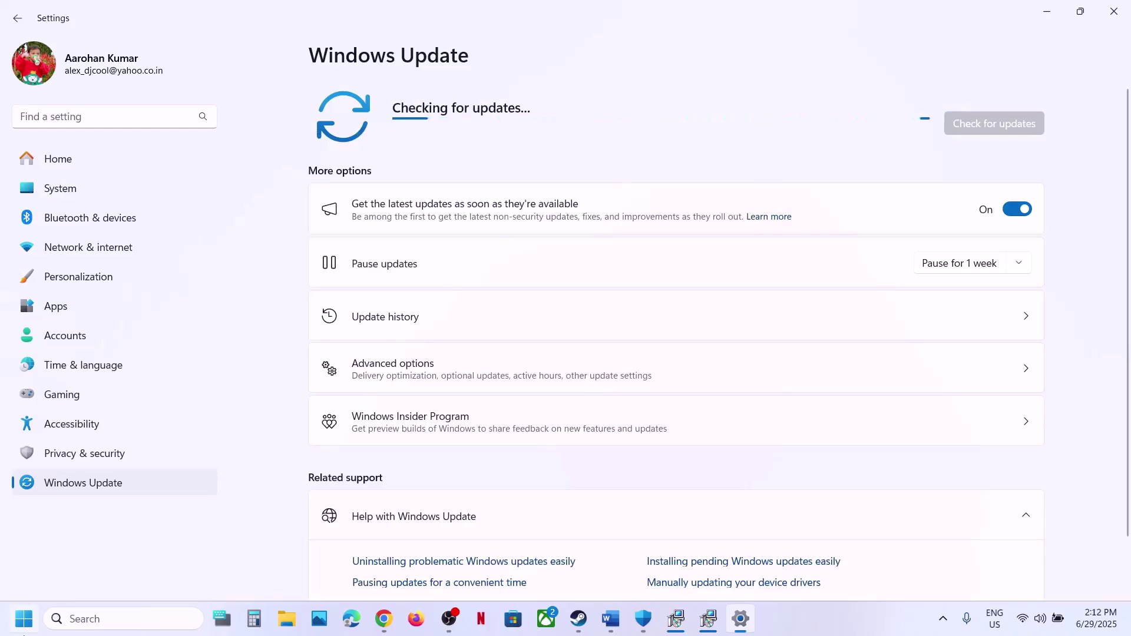
left_click(3, 631)
left_click(429, 567)
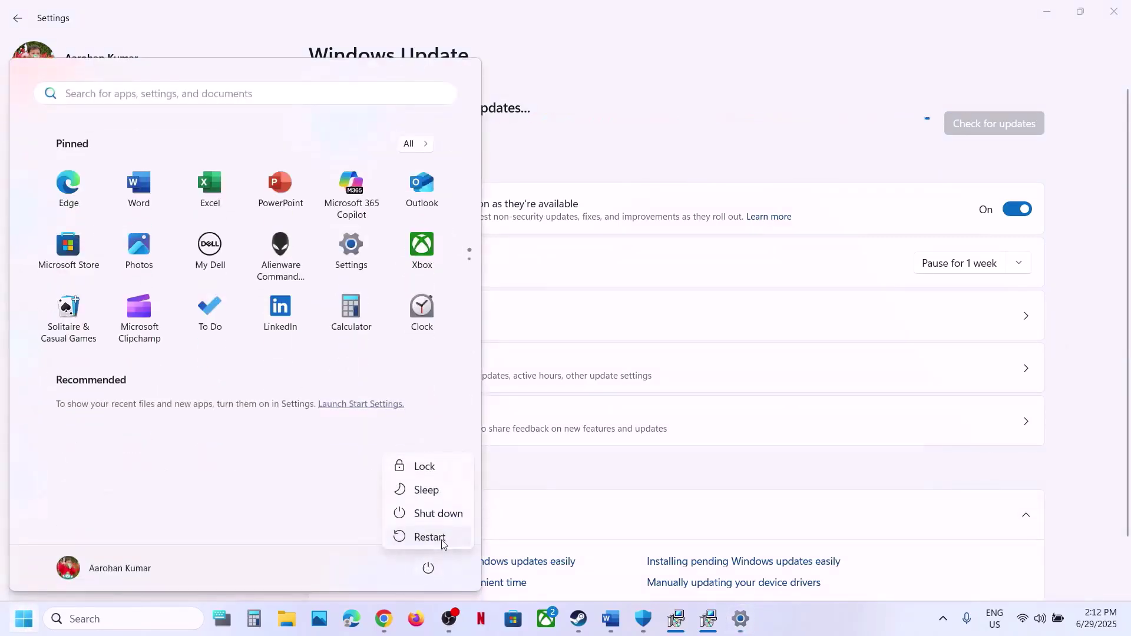
Return to the Word document and underline Step 13 from "Unplug external devices" through "disable steam overlay, close"
left_click(613, 628)
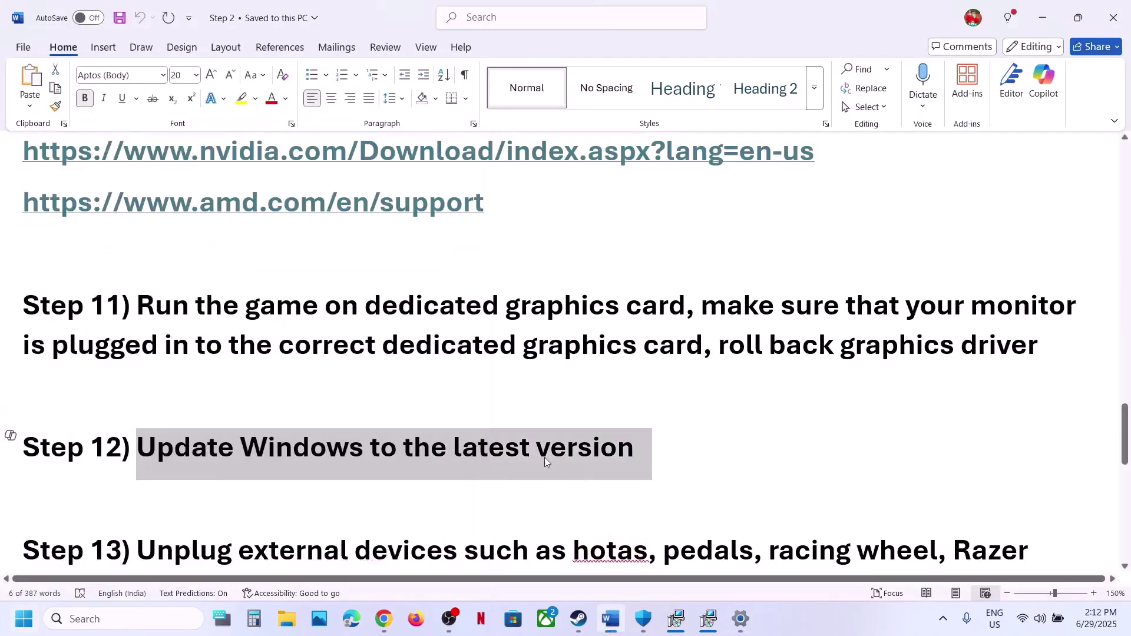
scroll(545, 457, "down", 5)
scroll(546, 457, "down", 2)
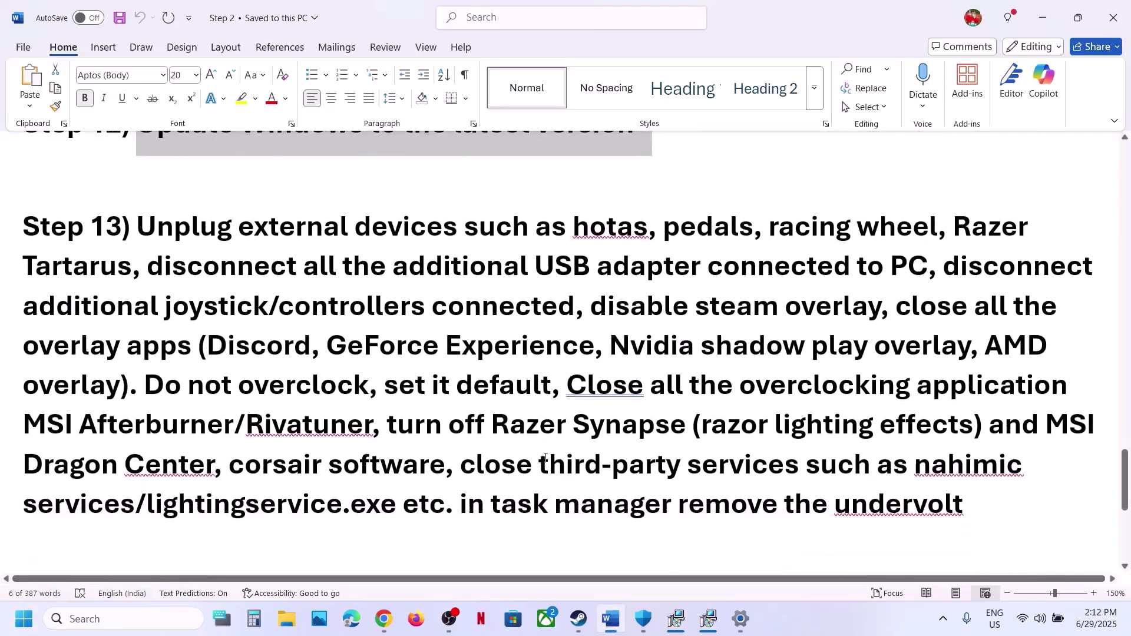
left_click_drag(137, 227, 946, 287)
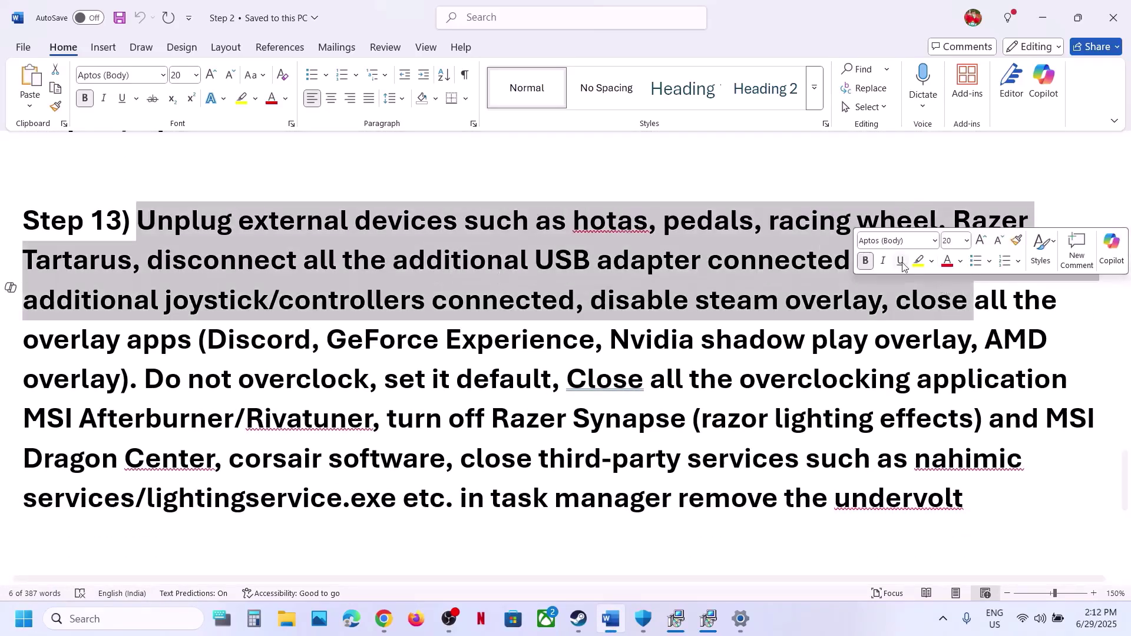
key("ctrl+u")
left_click(675, 259)
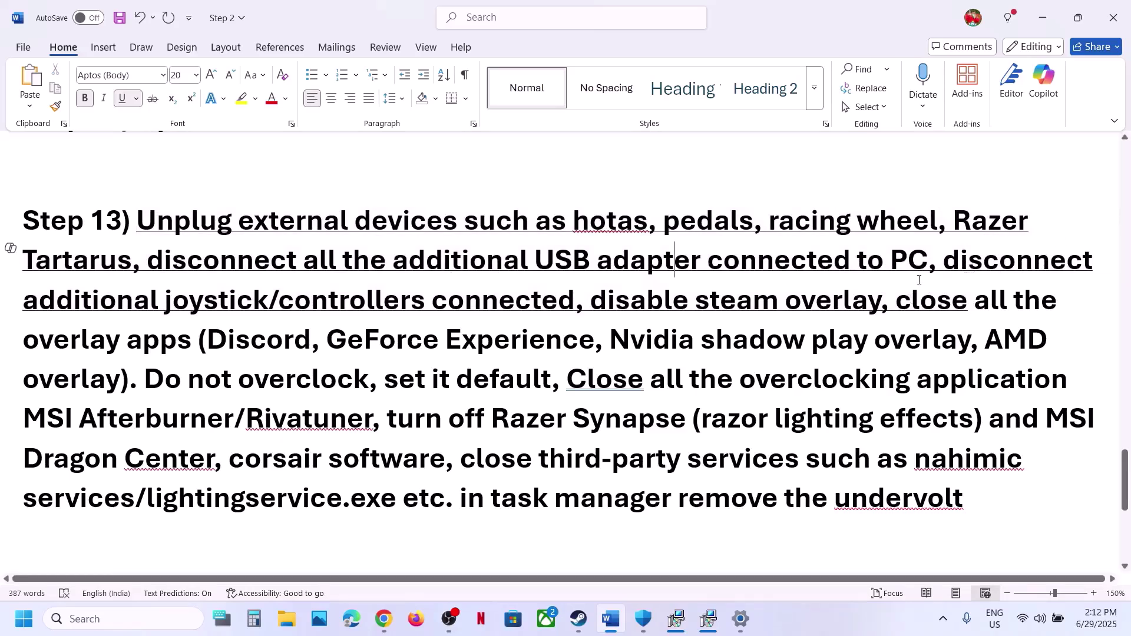
Select Step 13's "disable steam overlay" text, and disable the in-game Steam Overlay in Umamusume: Pretty Derby's properties in Steam
left_click_drag(1027, 259, 881, 302)
left_click(580, 619)
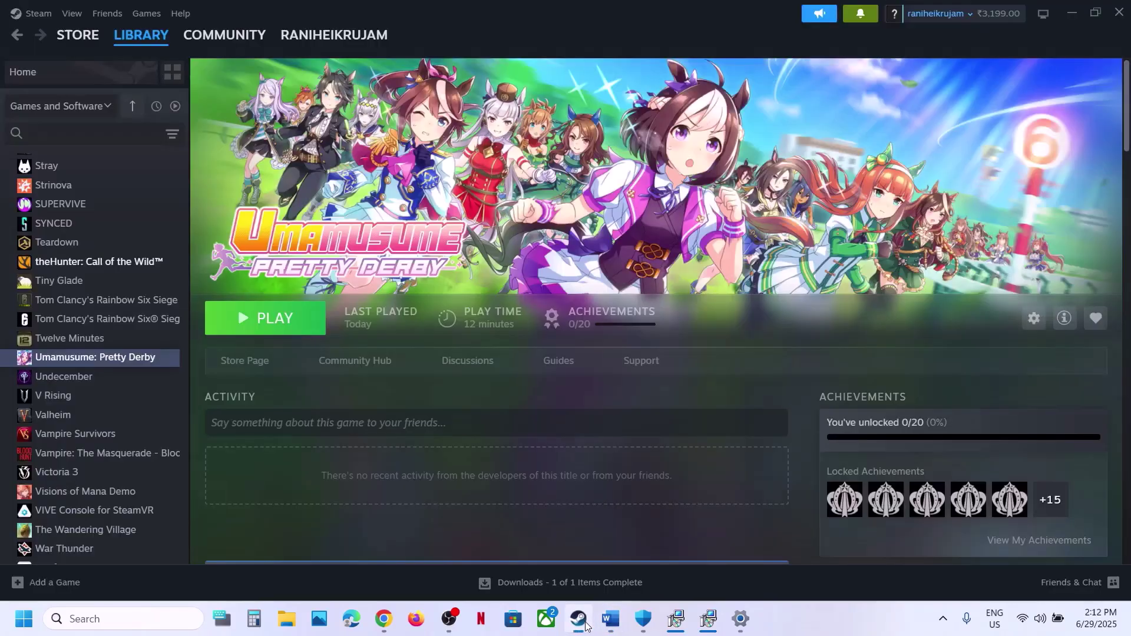
right_click(102, 358)
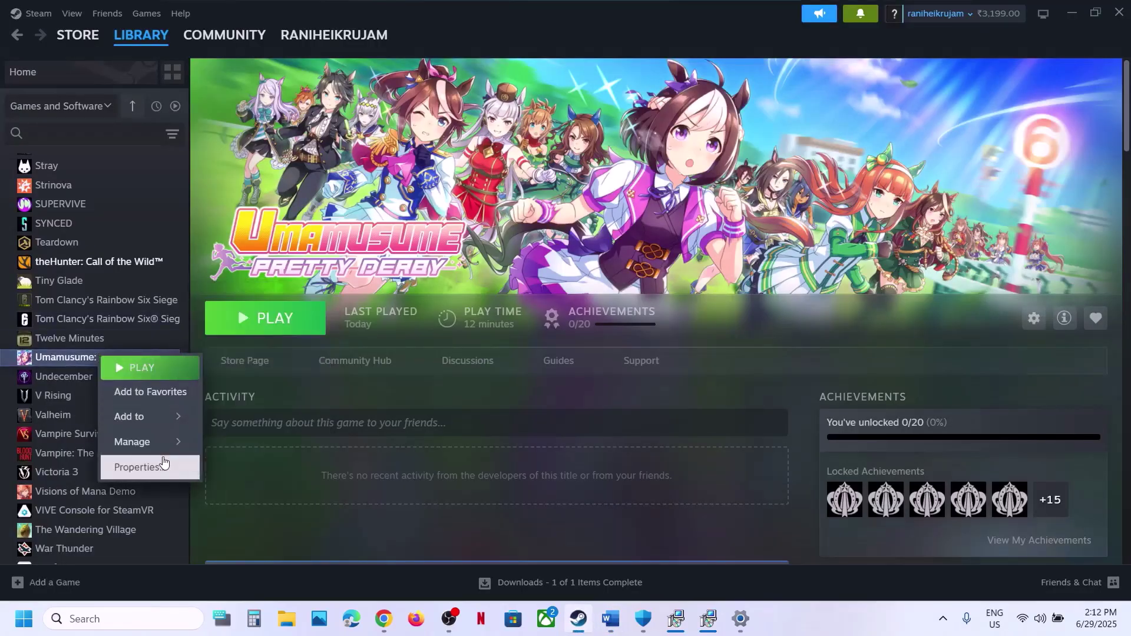
left_click(164, 465)
left_click(835, 154)
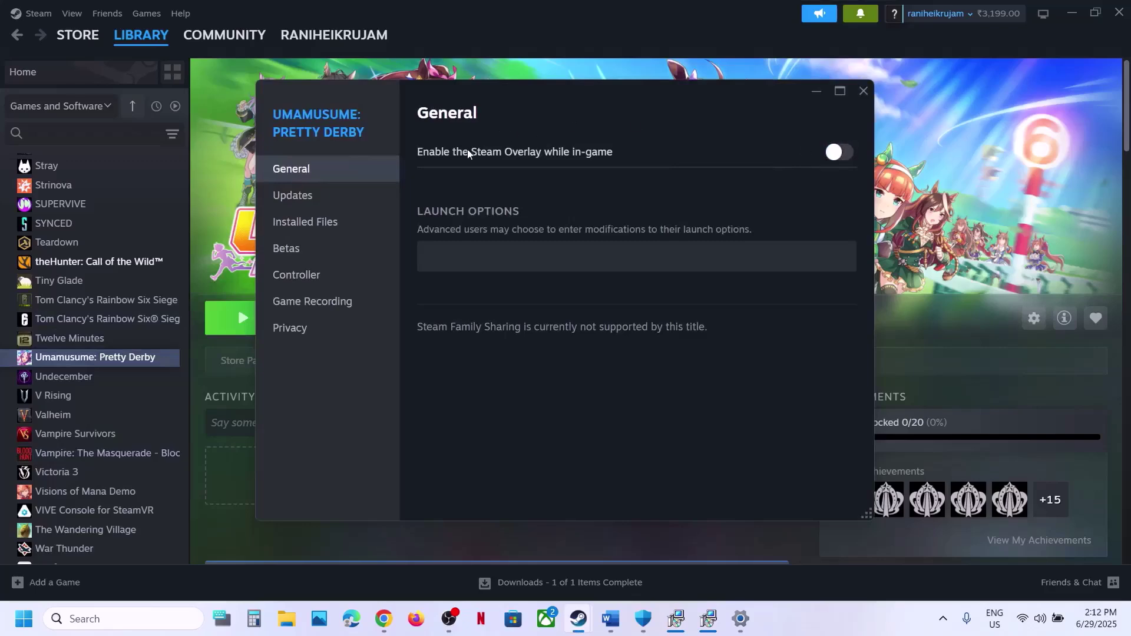
left_click(864, 91)
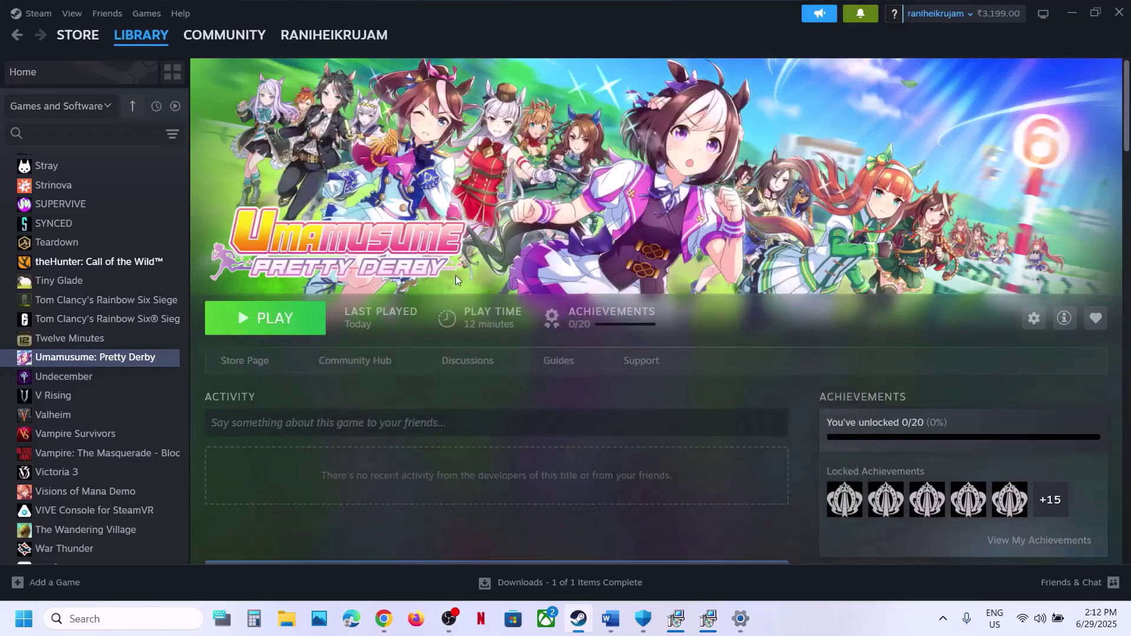
Return to the Word document and replace "GeForce Experience" with "Nvidia app" in Step 13's list of overlay apps
left_click(611, 619)
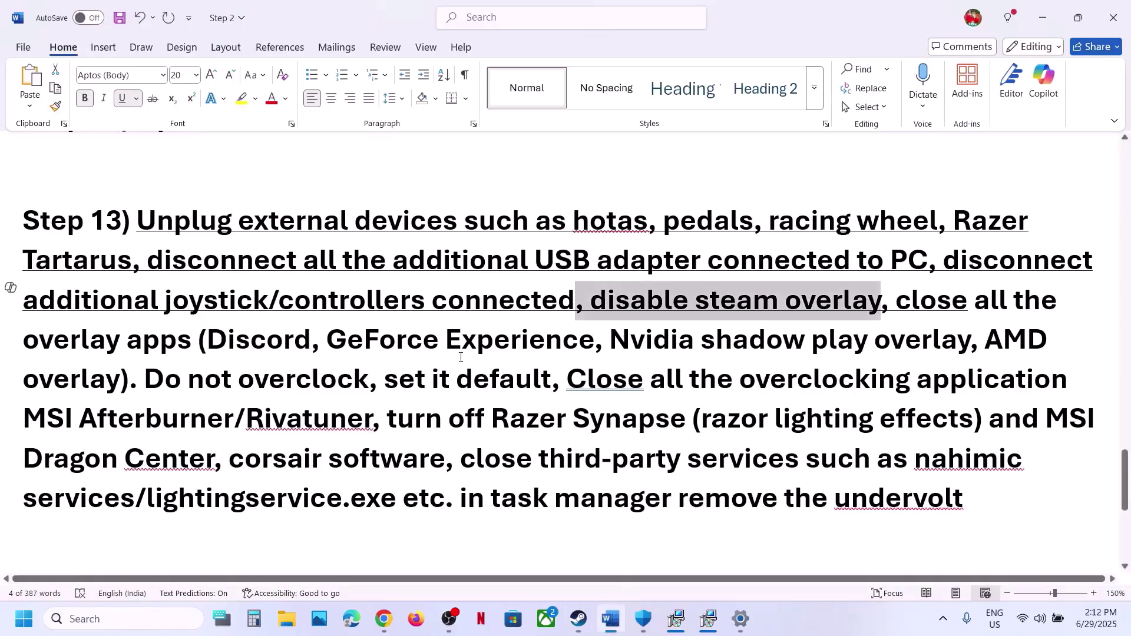
double_click(251, 338)
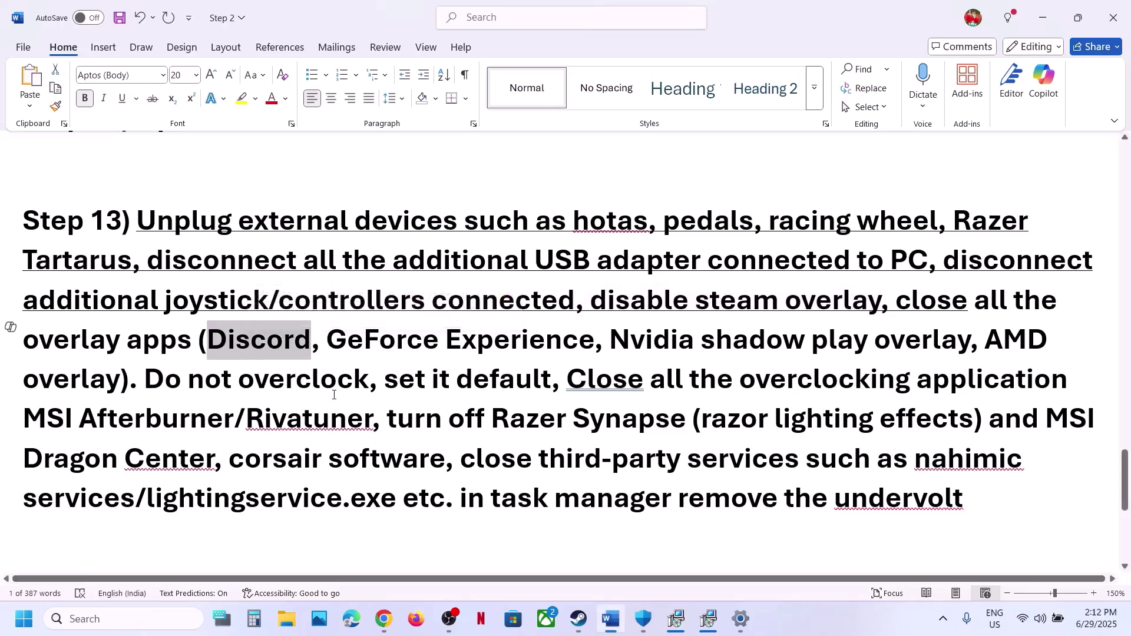
left_click_drag(340, 345, 539, 345)
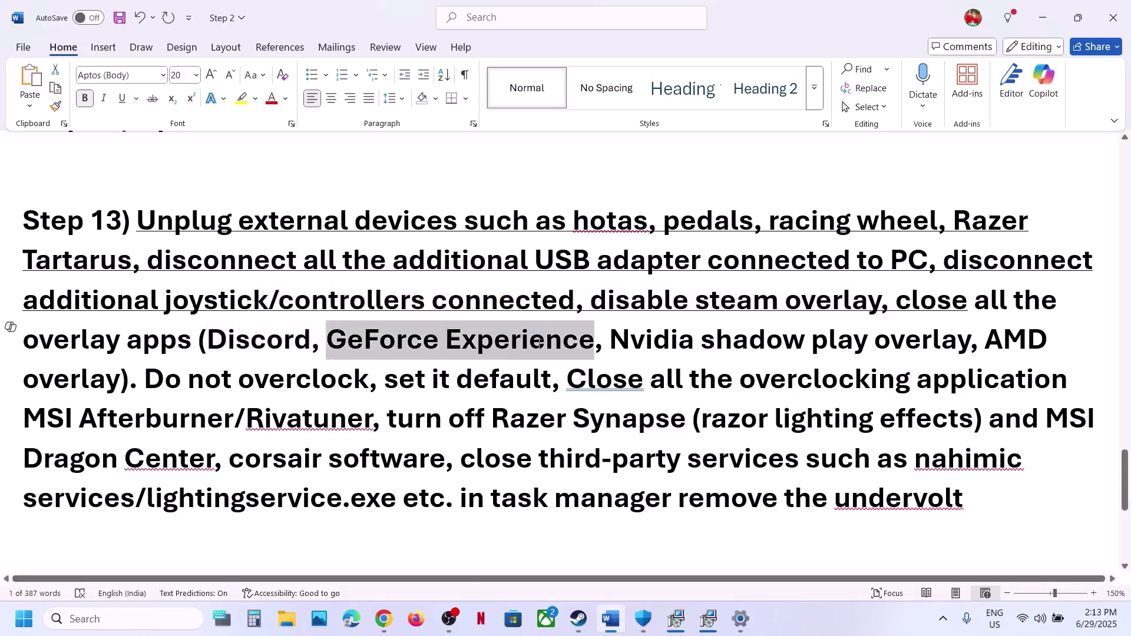
type("Nvidia app")
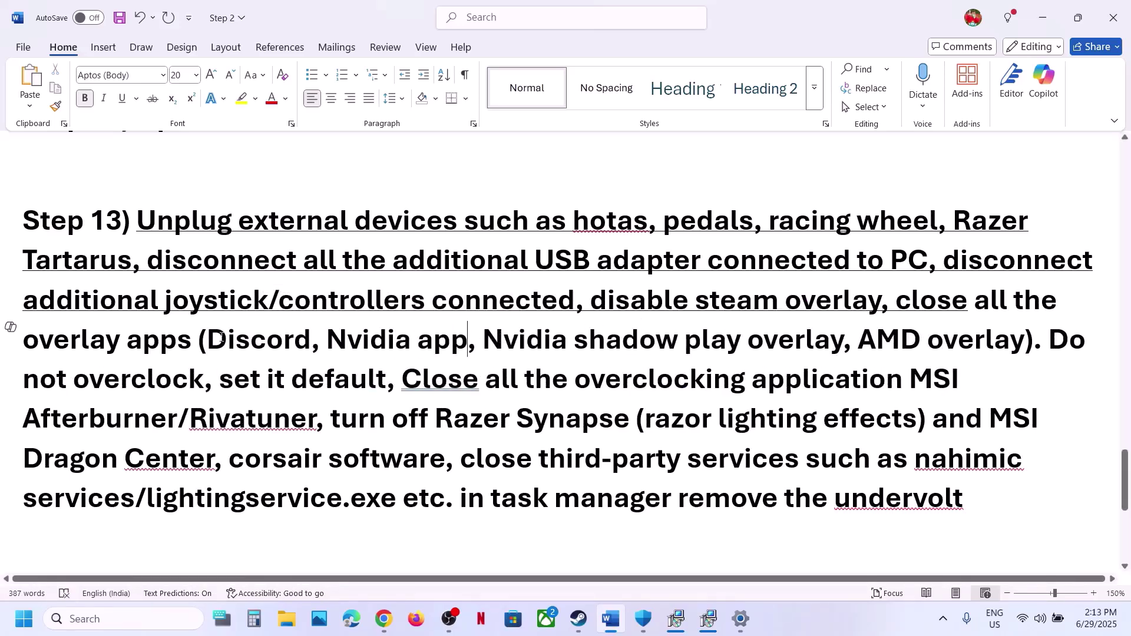
Read Step 13's passages on closing overlay apps and overclocking applications such as MSI Afterburner/Rivatuner, selecting the text to mark them
left_click_drag(897, 304, 406, 355)
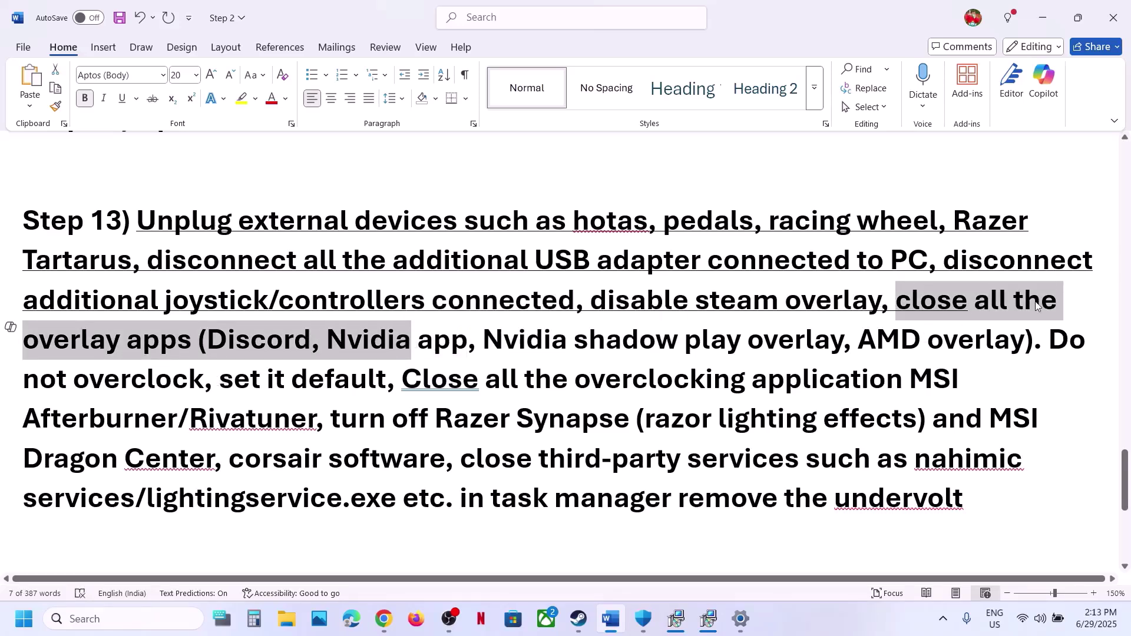
left_click(1058, 346)
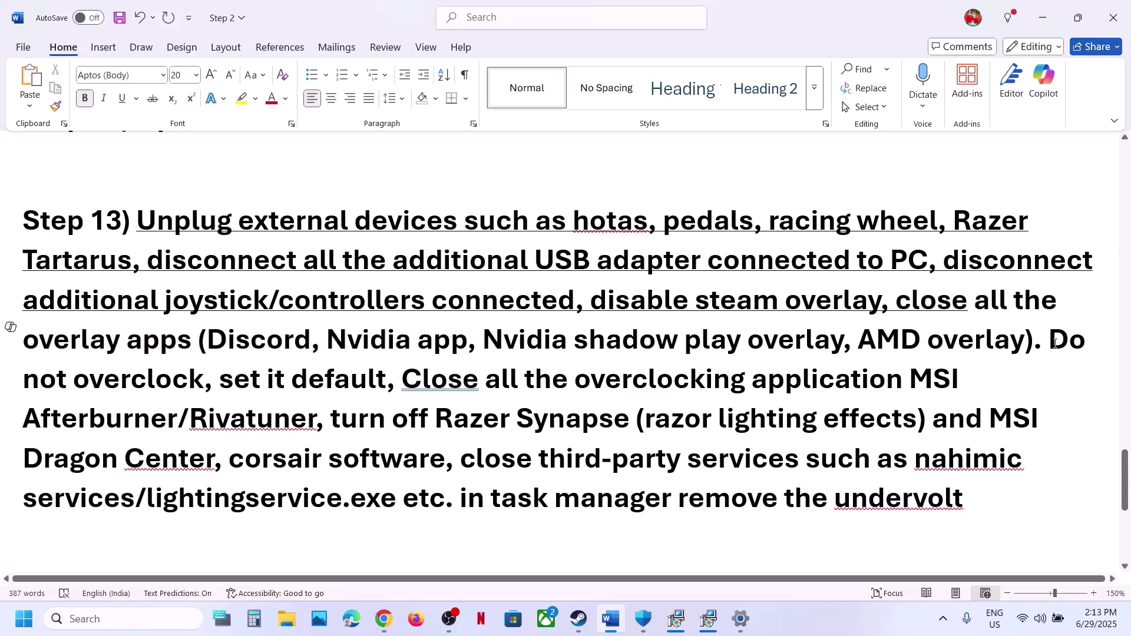
left_click_drag(1056, 344, 321, 430)
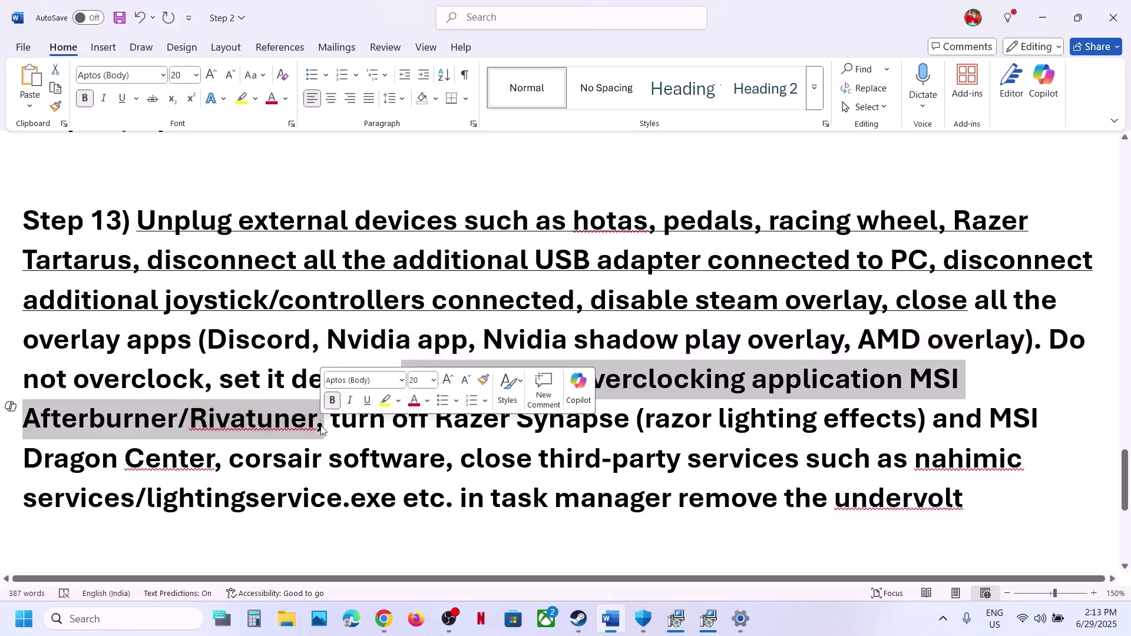
Read the rest of Step 13 on overclocking apps, Razer Synapse, third-party services and undervolting, and continue to Step 14, "Increase Virtual Memory"
left_click(321, 428)
left_click_drag(640, 382, 899, 383)
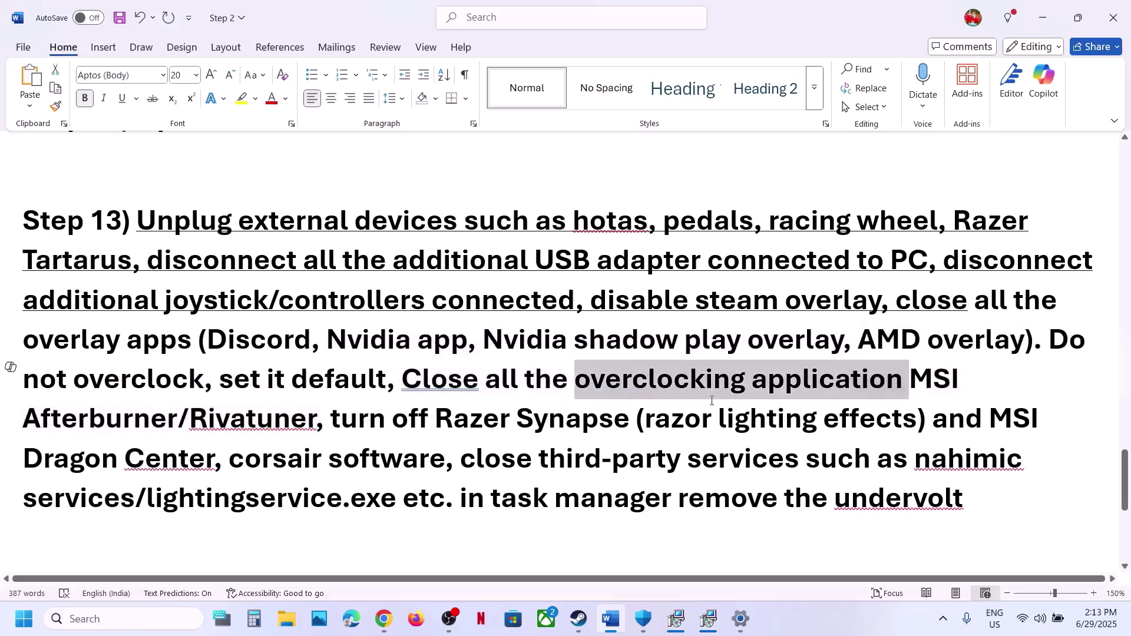
left_click_drag(335, 420, 597, 491)
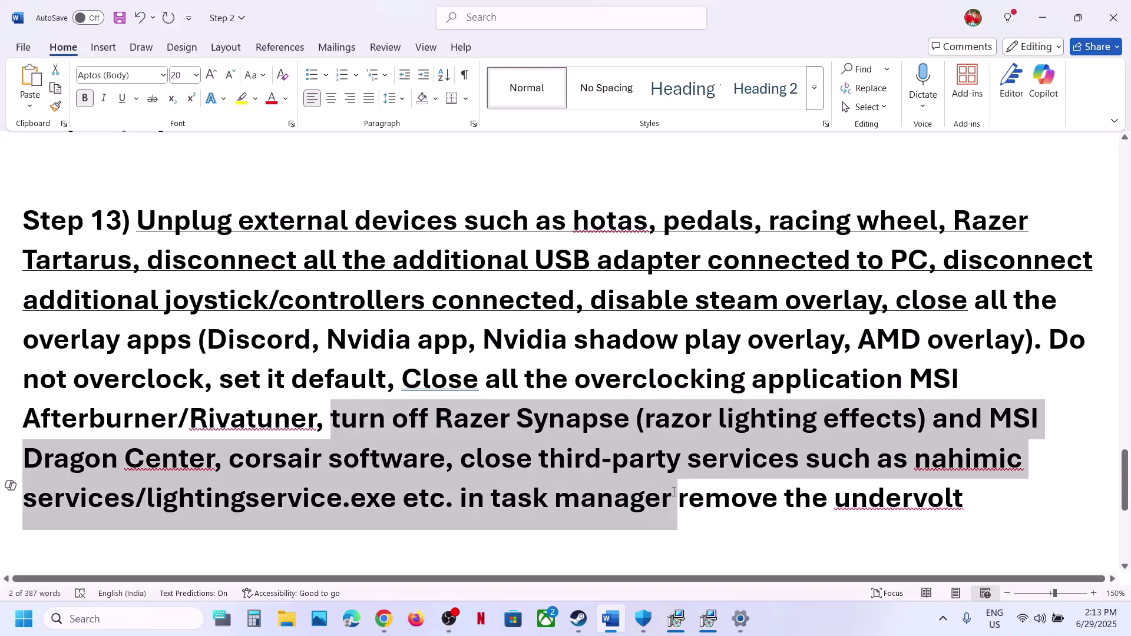
left_click(697, 501)
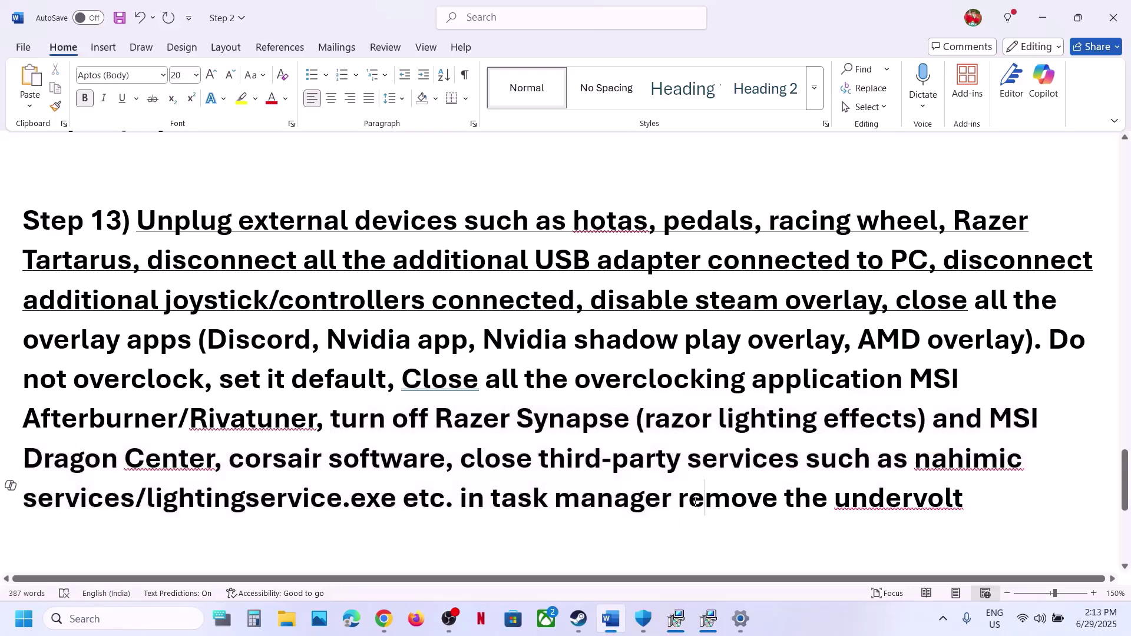
left_click_drag(697, 502, 980, 501)
left_click(445, 405)
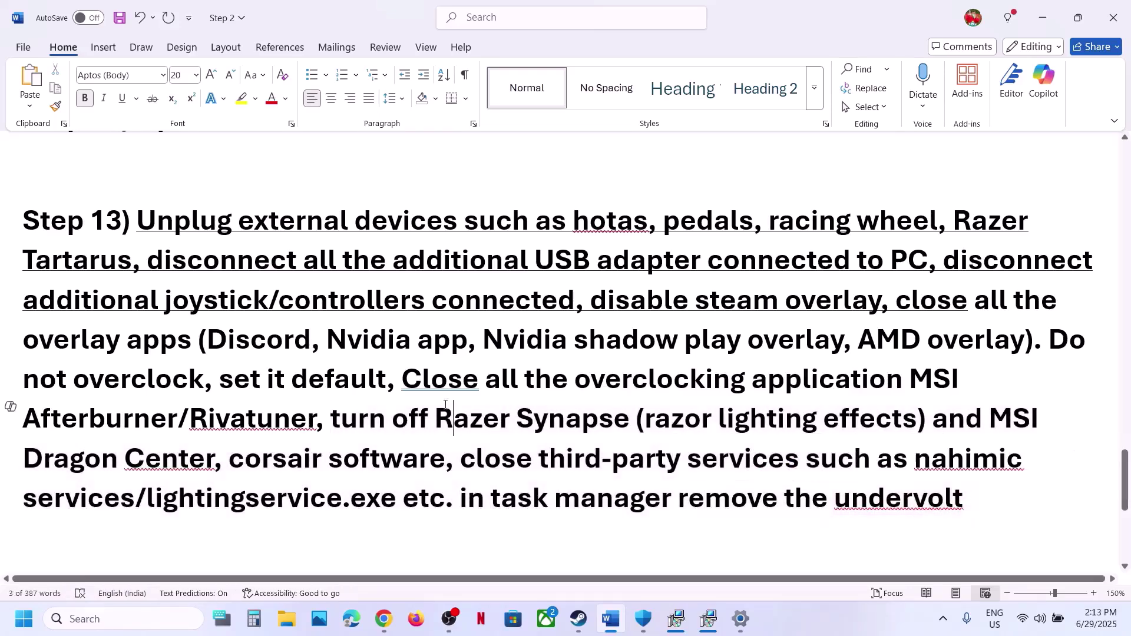
scroll(445, 406, "down", 3)
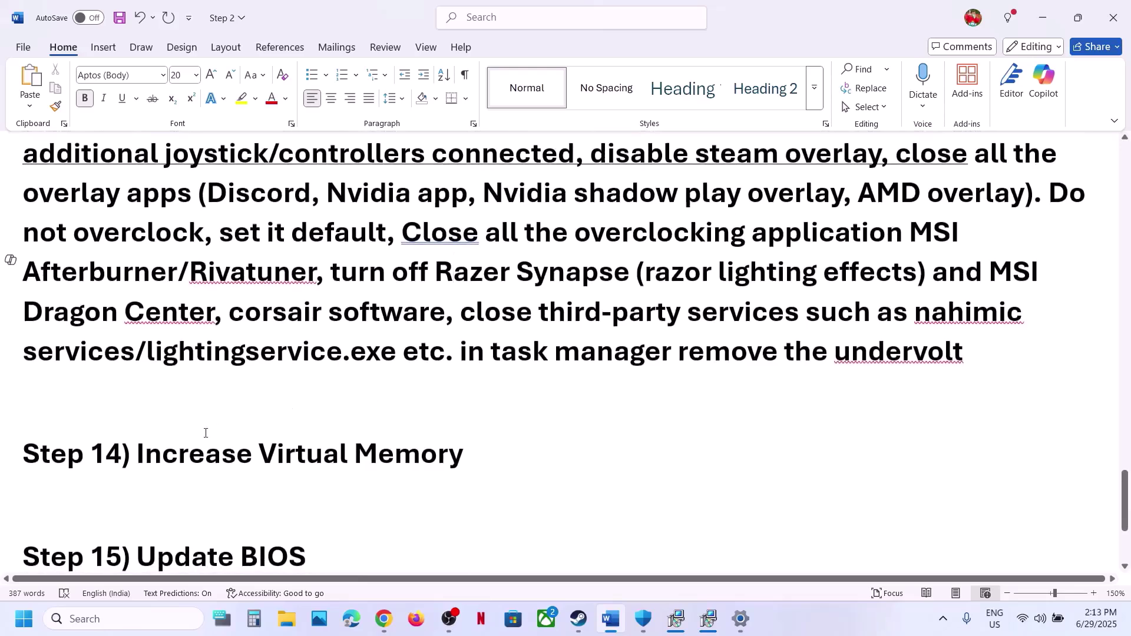
left_click_drag(445, 405, 590, 471)
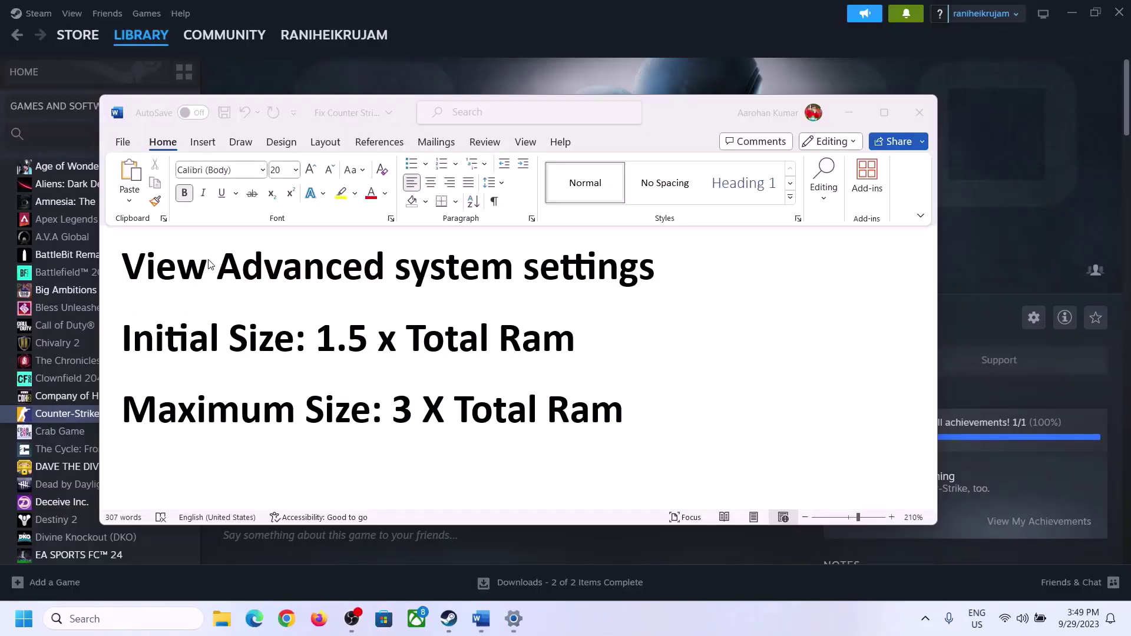
Copy "View Advanced system settings" from the Word document, search Windows for it, open System Properties and move its window clear of the notes
left_click(164, 274)
left_click_drag(135, 273, 609, 296)
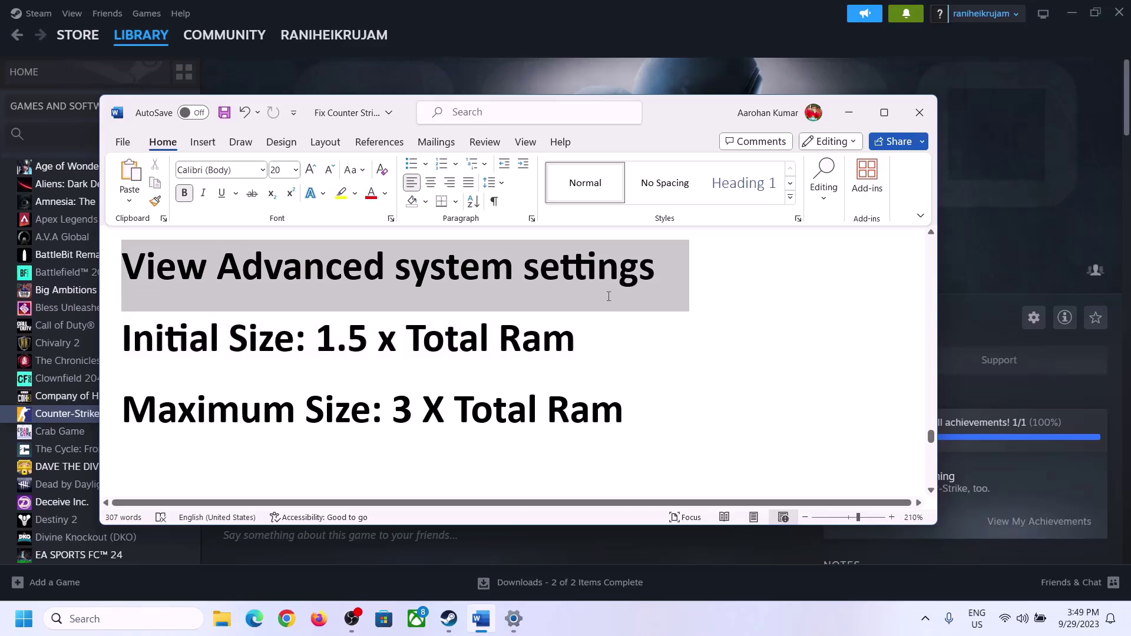
key("ctrl+c")
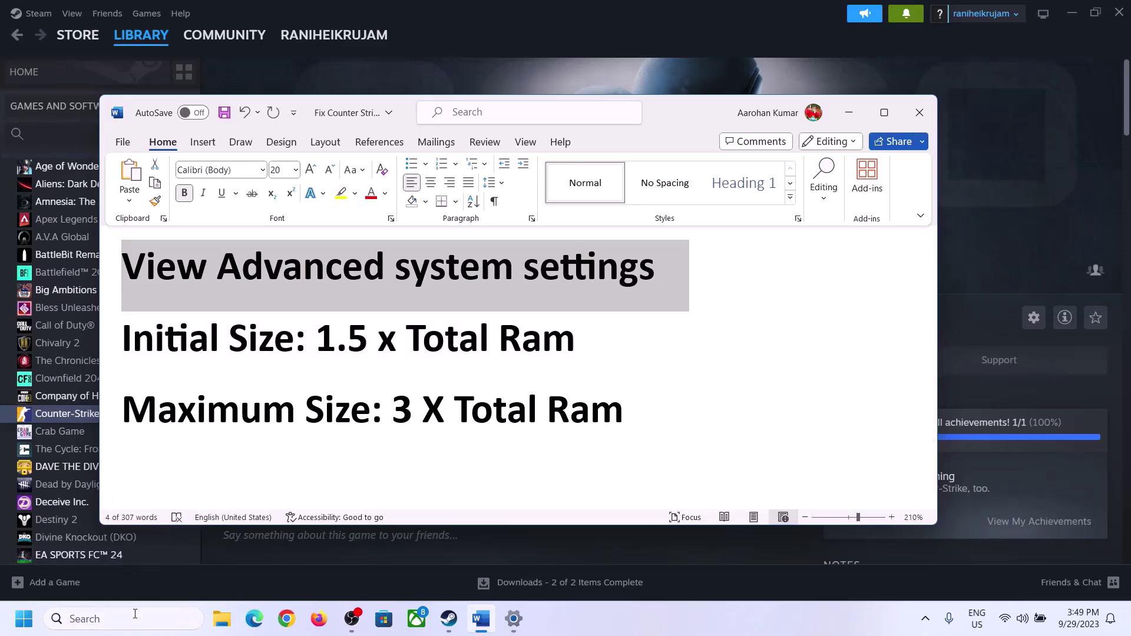
left_click(135, 618)
key("ctrl+v")
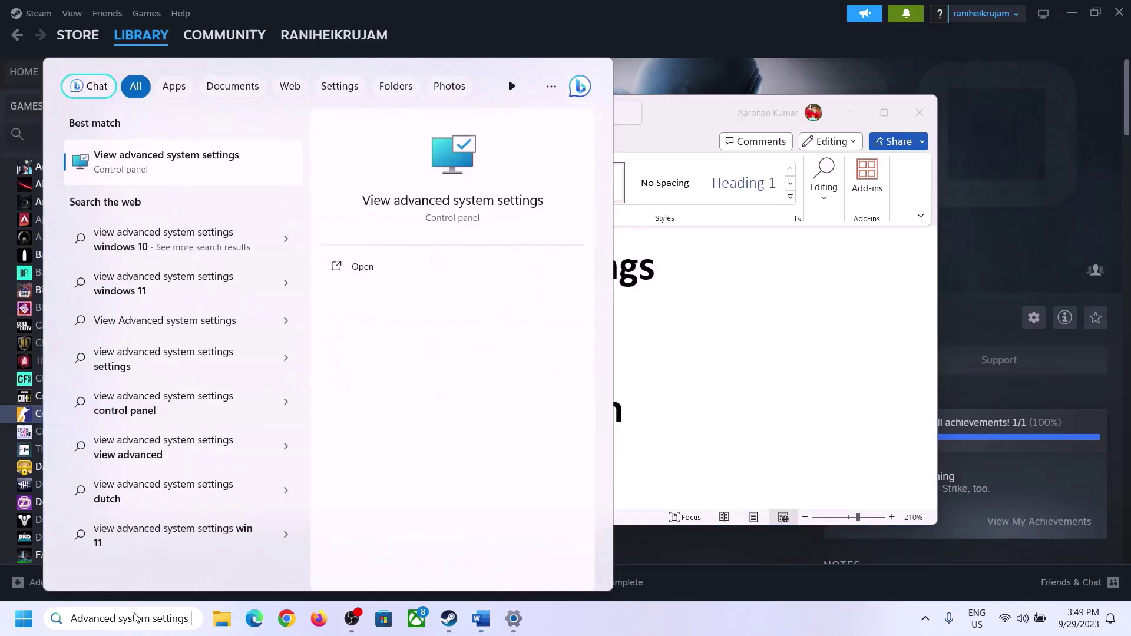
left_click(160, 172)
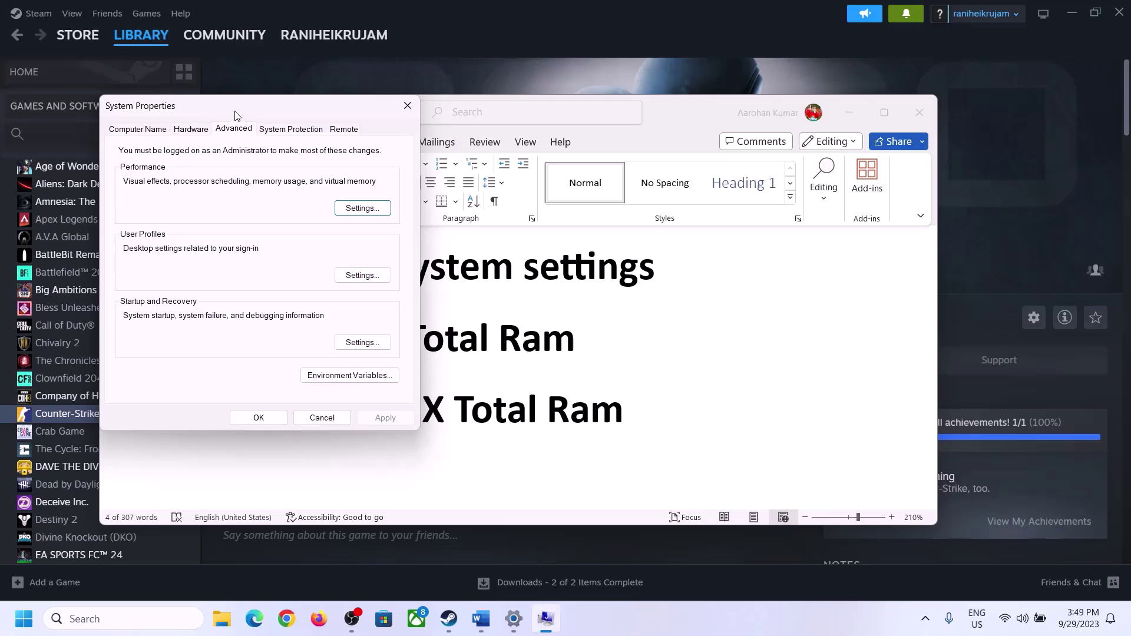
left_click_drag(235, 113, 506, 204)
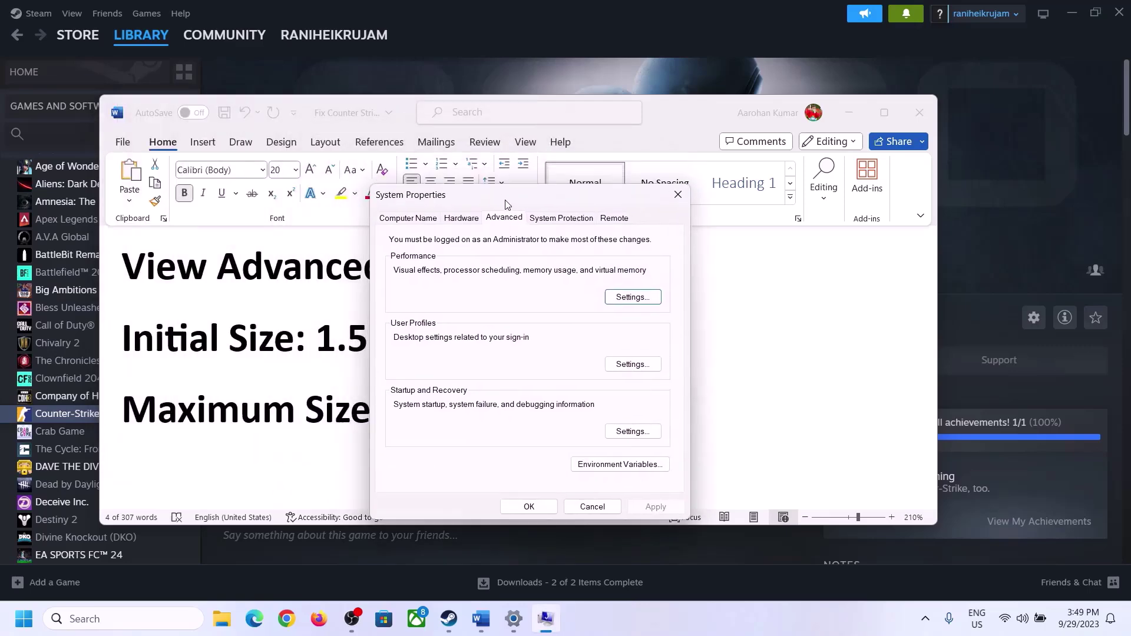
Open the virtual memory settings from the advanced performance options in System Properties
left_click(633, 298)
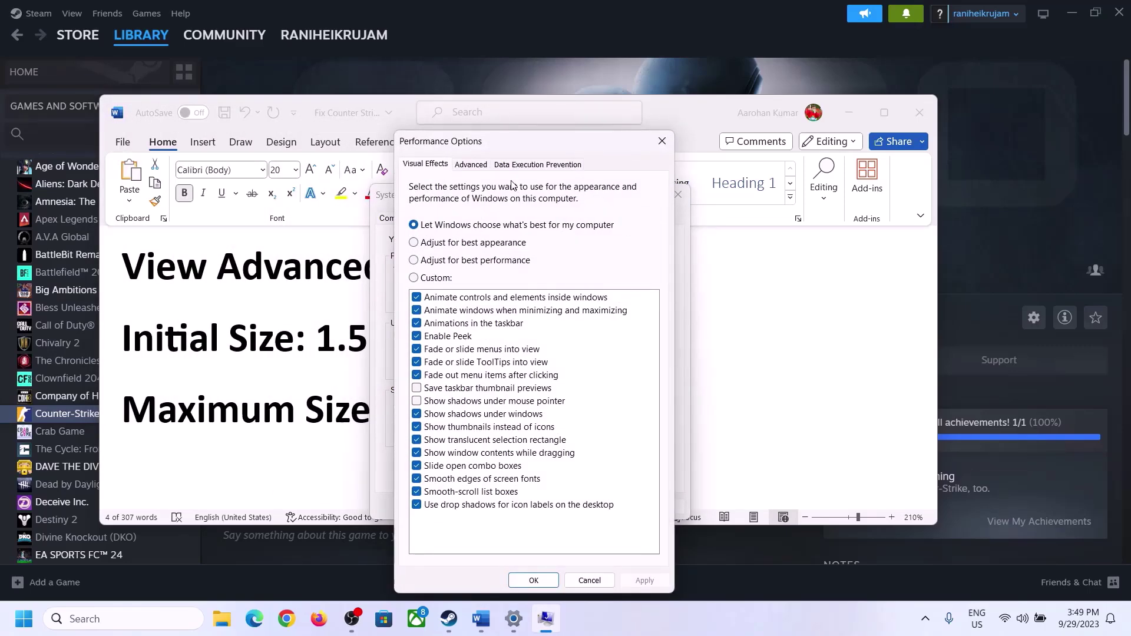
left_click(477, 168)
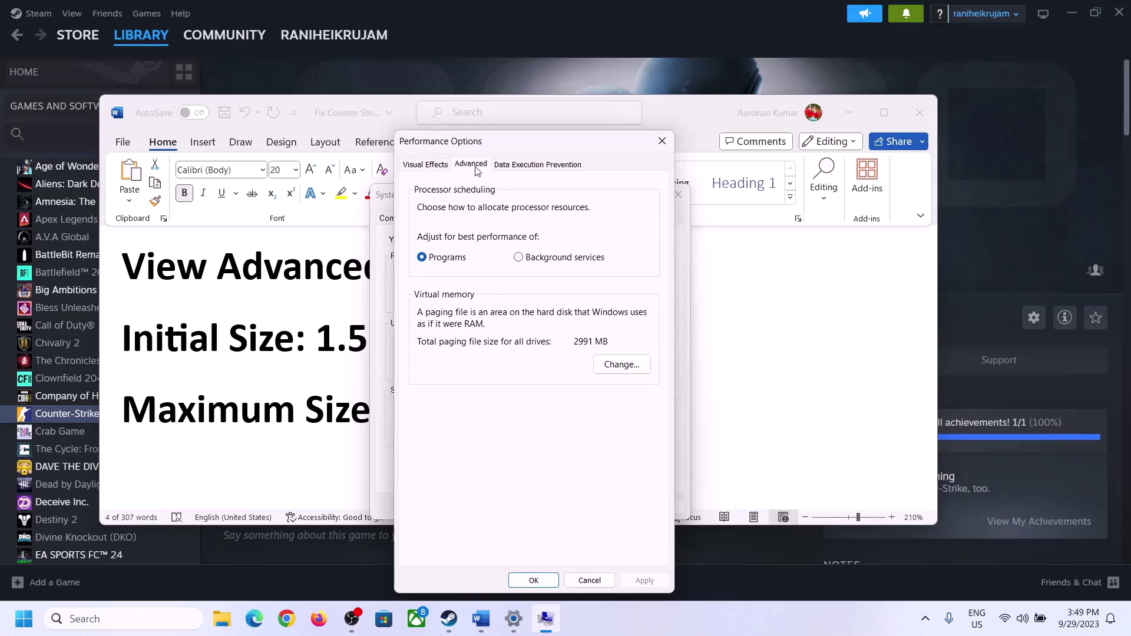
left_click(630, 365)
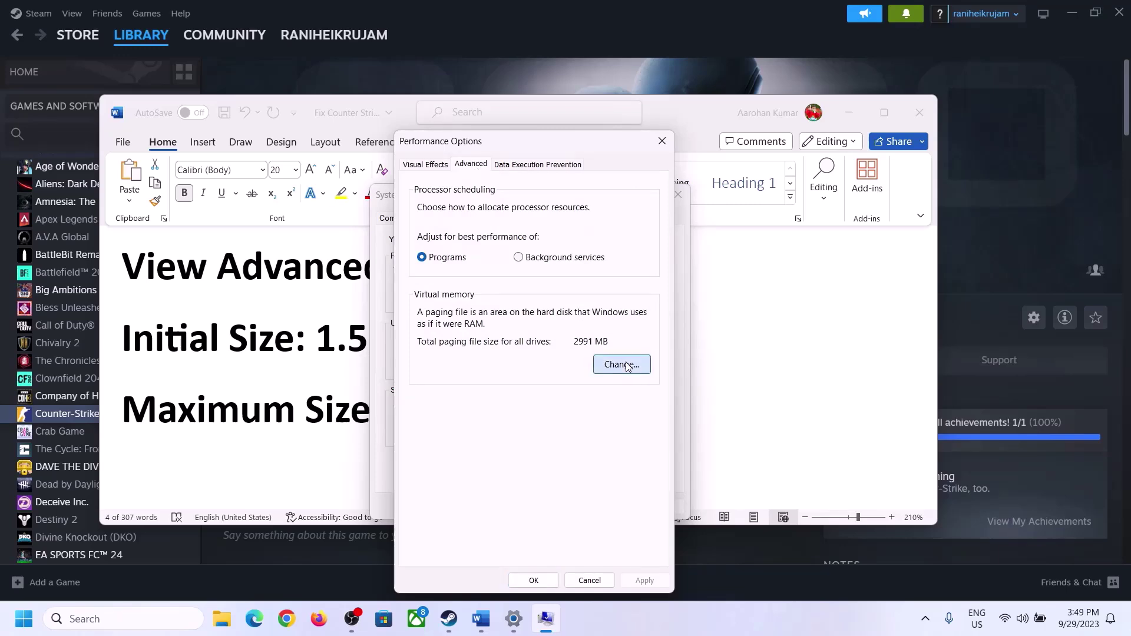